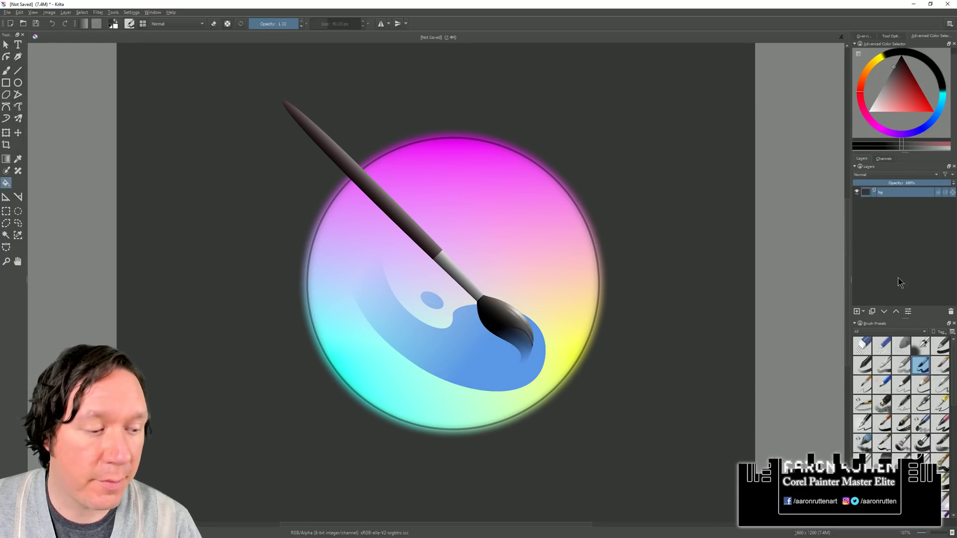
# Add a vector layer above the background and draw a rectangle about 930 by 530 px in the canvas centre
pyautogui.click(864, 312)
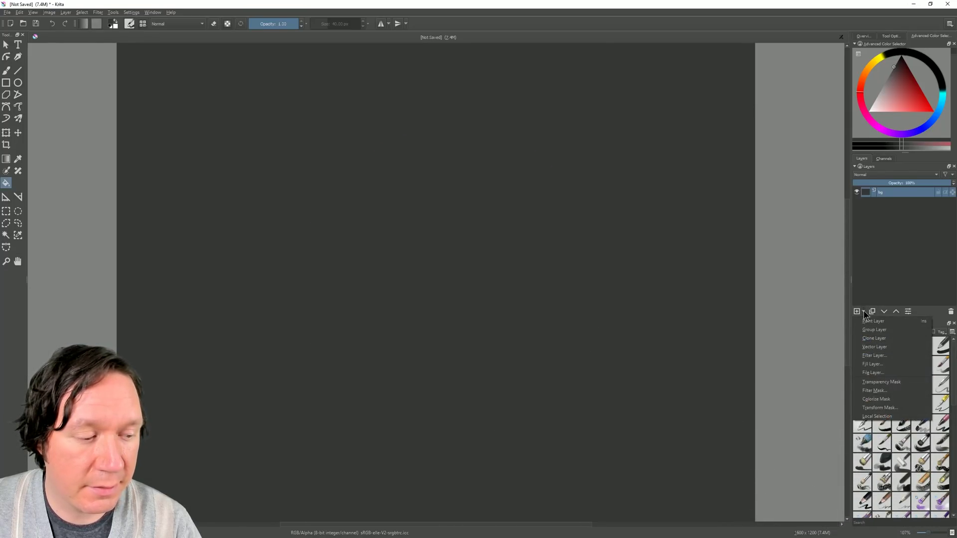
pyautogui.click(879, 349)
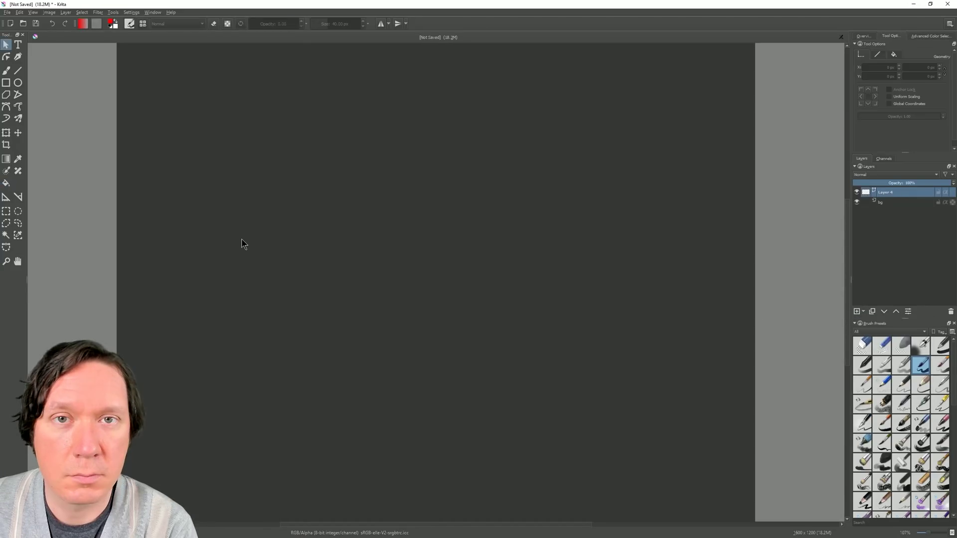
pyautogui.click(6, 84)
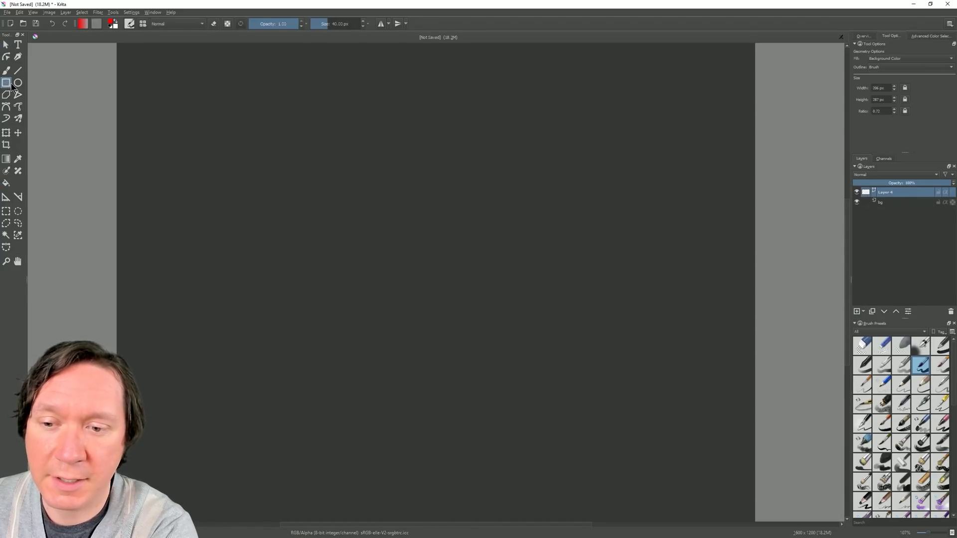
pyautogui.moveTo(251, 160); pyautogui.dragTo(623, 371)
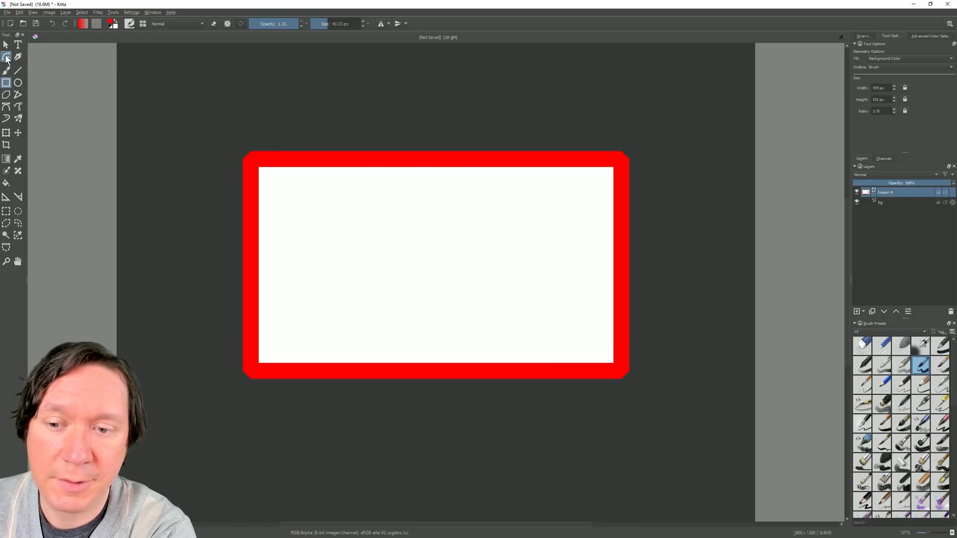
# Round the rectangle's corners to a radius of about 29 px
pyautogui.click(7, 59)
pyautogui.moveTo(623, 161)
pyautogui.mouseDown()
pyautogui.moveTo(622, 208)
pyautogui.moveTo(631, 178)
pyautogui.moveTo(605, 175)
pyautogui.moveTo(620, 166)
pyautogui.moveTo(604, 177)
pyautogui.moveTo(621, 166)
pyautogui.mouseUp()
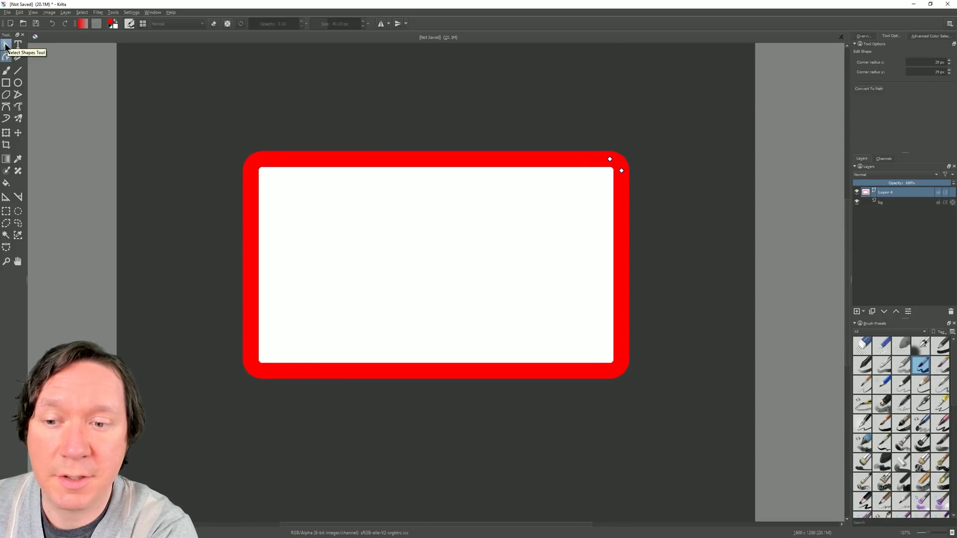
# Stretch the rounded rectangle upward from its top edge and rotate it slightly counter-clockwise
pyautogui.click(6, 45)
pyautogui.moveTo(436, 159); pyautogui.dragTo(451, 133)
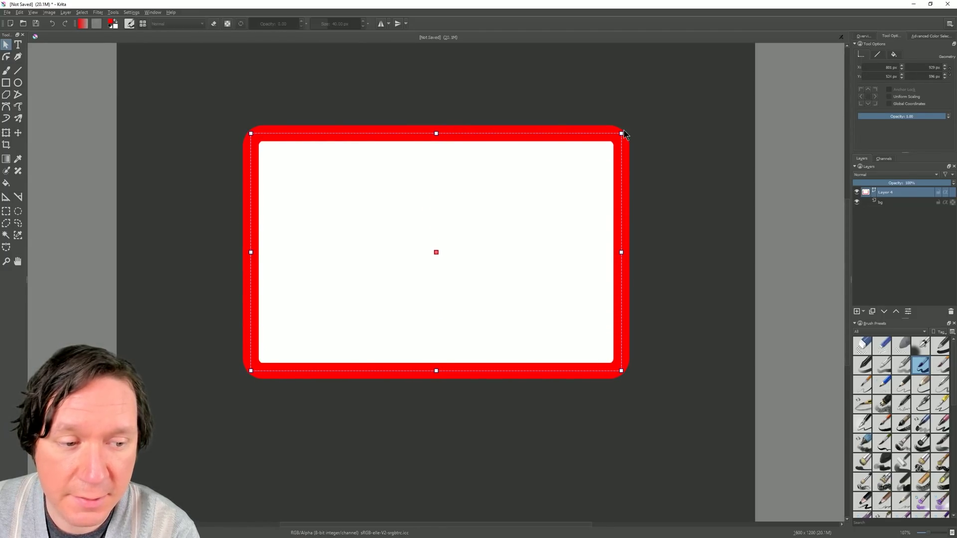
pyautogui.moveTo(625, 135); pyautogui.dragTo(602, 93)
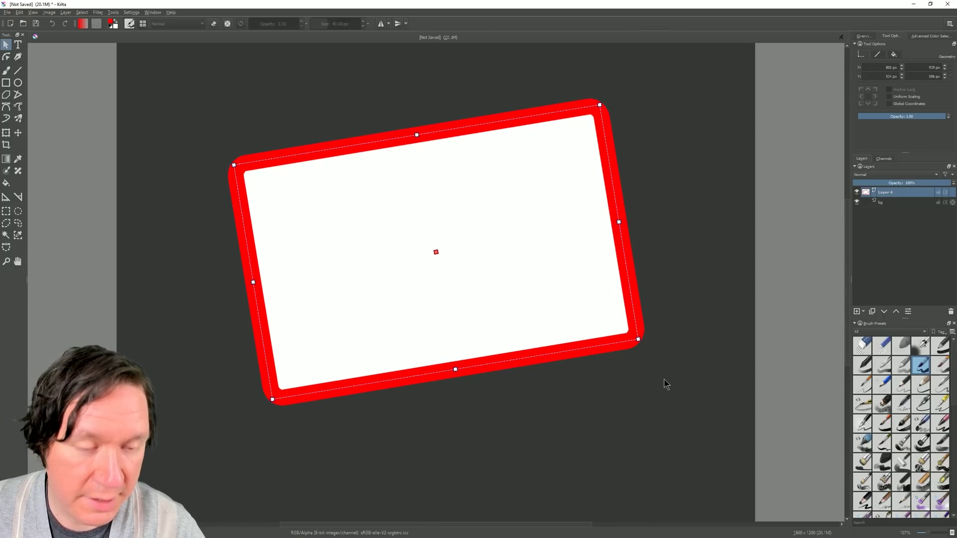
# Edit the rotated rectangle's shape and set its horizontal corner radius to 37 px
pyautogui.press('Return')
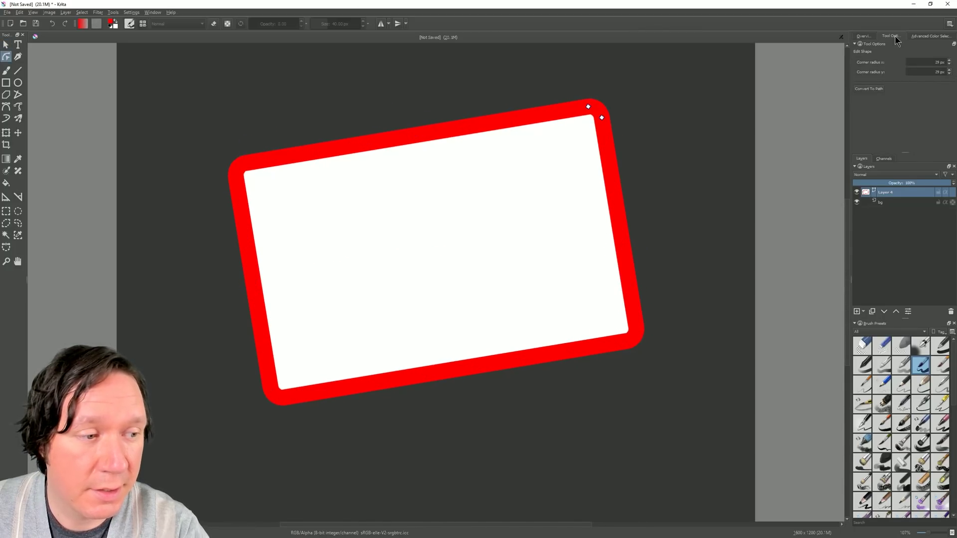
pyautogui.click(950, 64)
pyautogui.scroll(3, 951, 64)
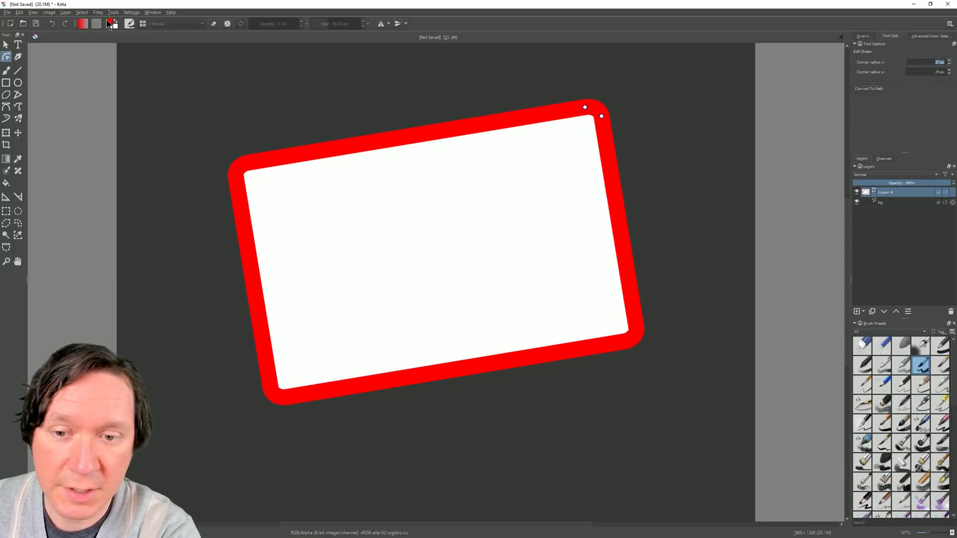
# Recolour the rectangle with a yellow fill and an orange outline
pyautogui.click(110, 24)
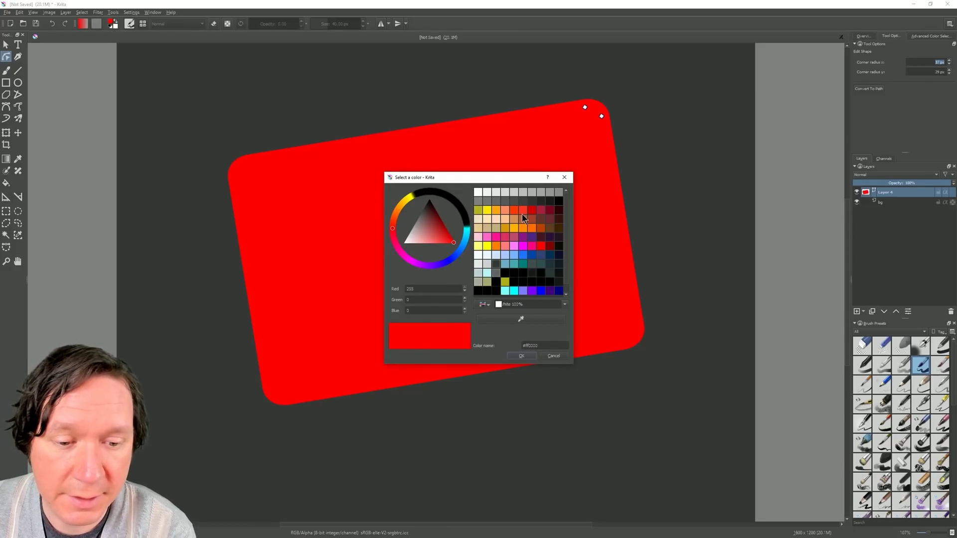
pyautogui.click(487, 210)
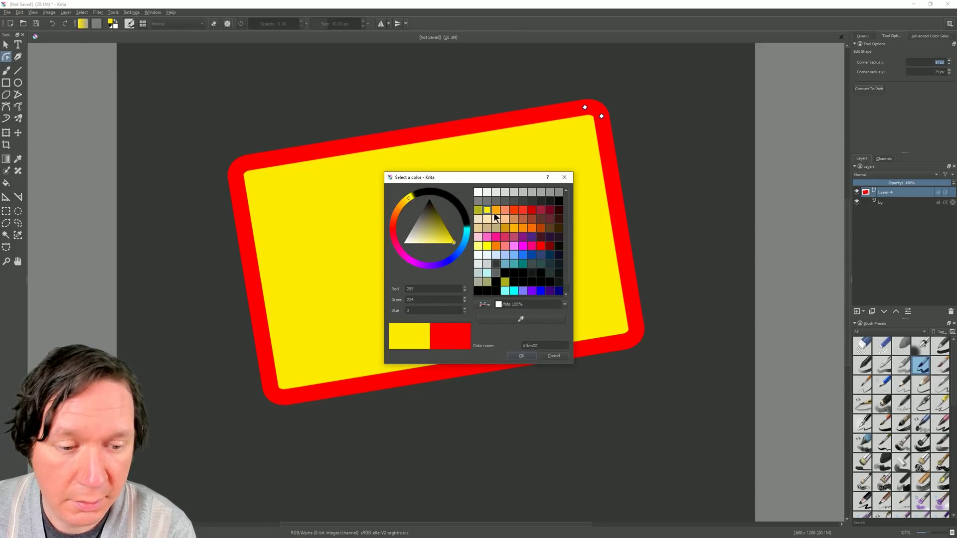
pyautogui.click(526, 356)
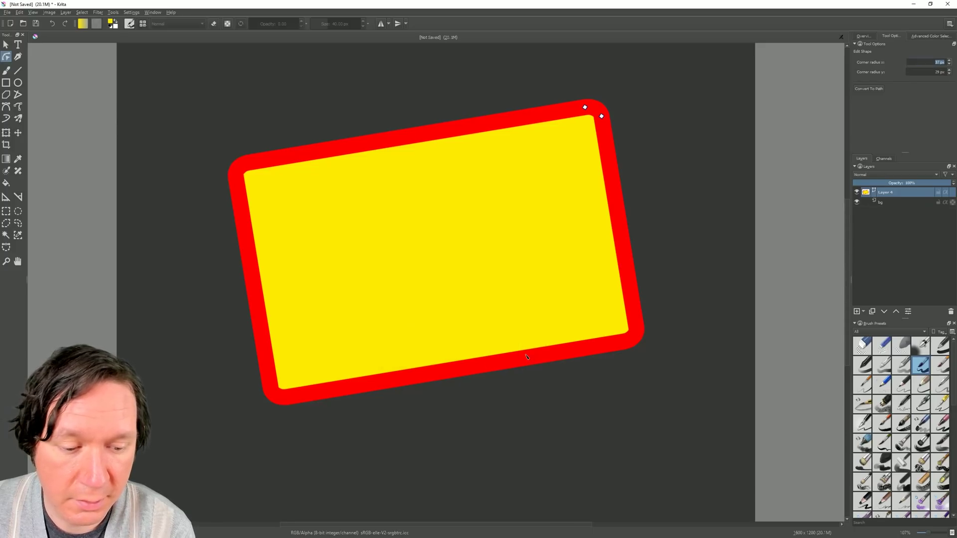
pyautogui.click(114, 28)
pyautogui.doubleClick(482, 225)
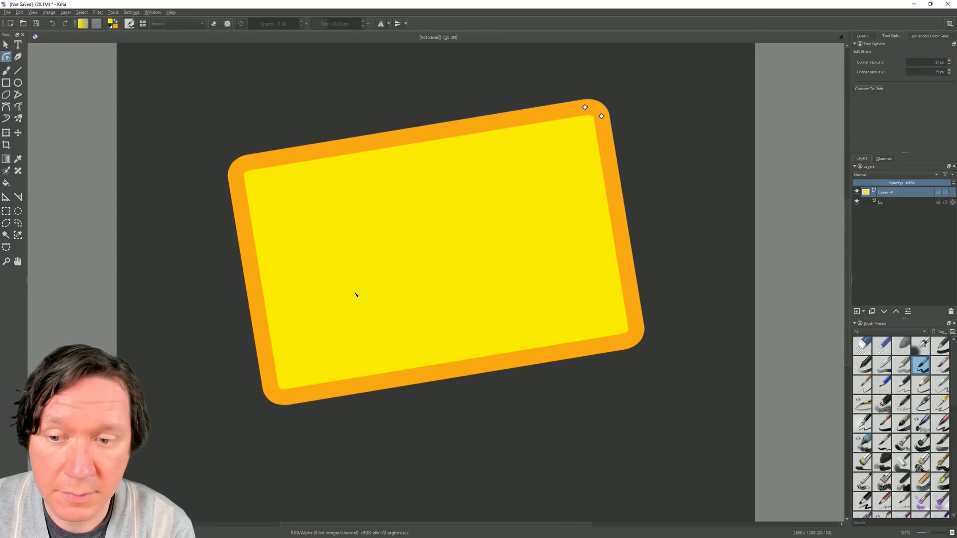
# Draw an ellipse about 475 px wide and arrange both shapes so it overlaps the rectangle's upper-left corner
pyautogui.click(17, 83)
pyautogui.moveTo(224, 85); pyautogui.dragTo(388, 277)
pyautogui.click(5, 44)
pyautogui.moveTo(317, 165); pyautogui.dragTo(286, 194)
pyautogui.click(462, 216)
pyautogui.moveTo(462, 216); pyautogui.dragTo(513, 280)
pyautogui.moveTo(248, 206); pyautogui.dragTo(269, 199)
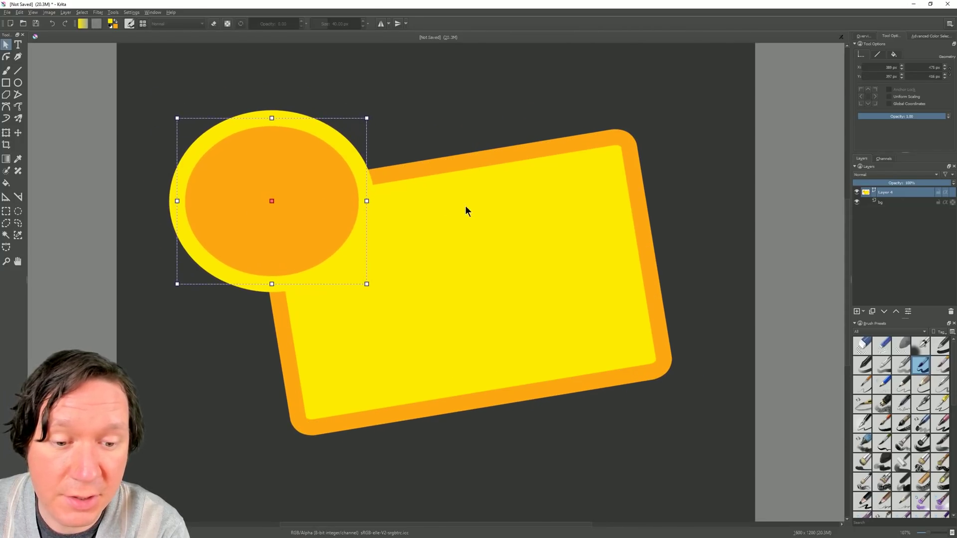
# Select the ellipse and change its outline colour to black
pyautogui.click(554, 230)
pyautogui.click(313, 161)
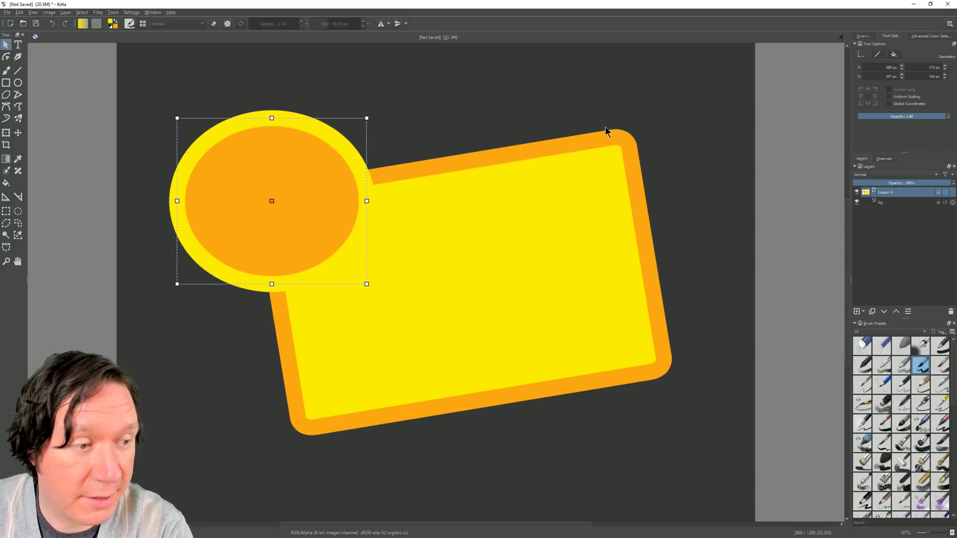
pyautogui.click(878, 54)
pyautogui.click(918, 79)
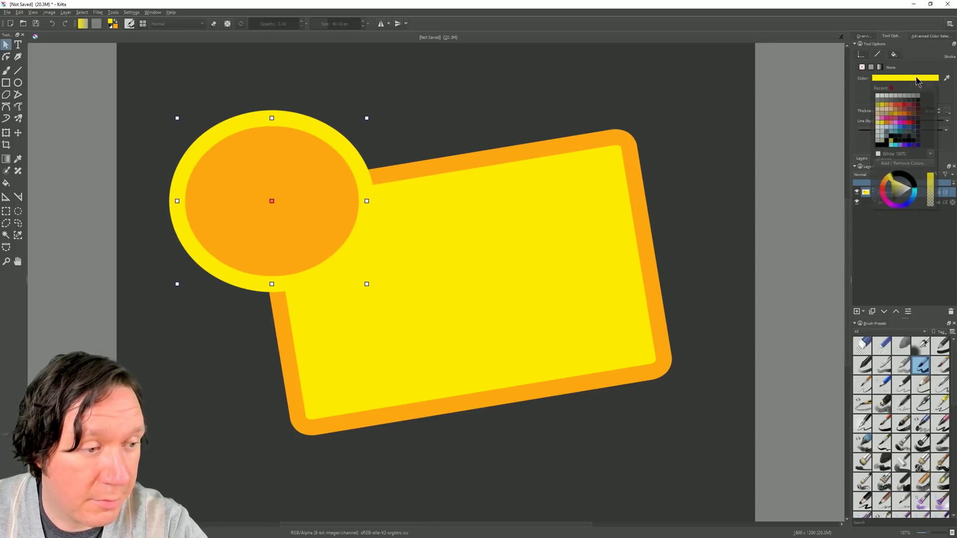
pyautogui.click(918, 99)
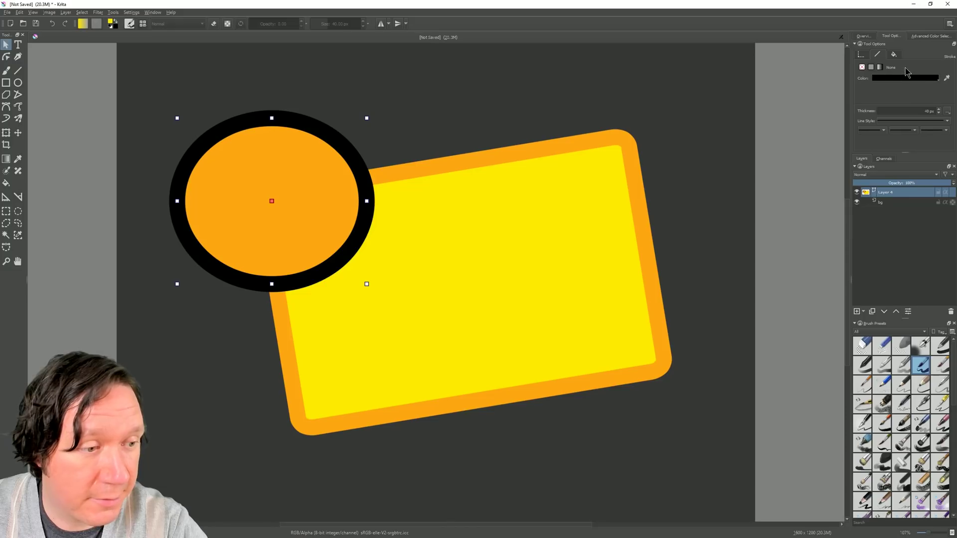
# Give the rectangle a thin linear-gradient outline fading from white through red to transparent, with a black fill
pyautogui.click(573, 213)
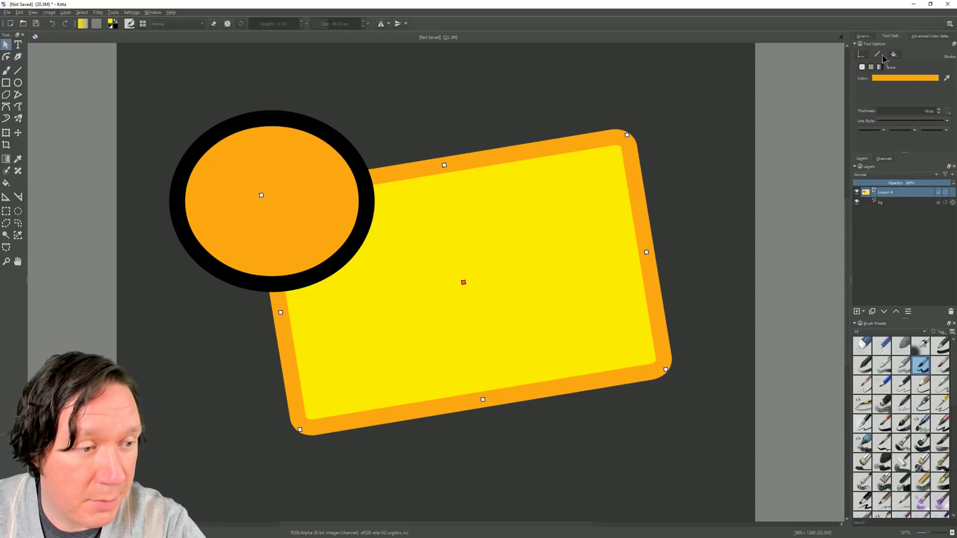
pyautogui.click(918, 80)
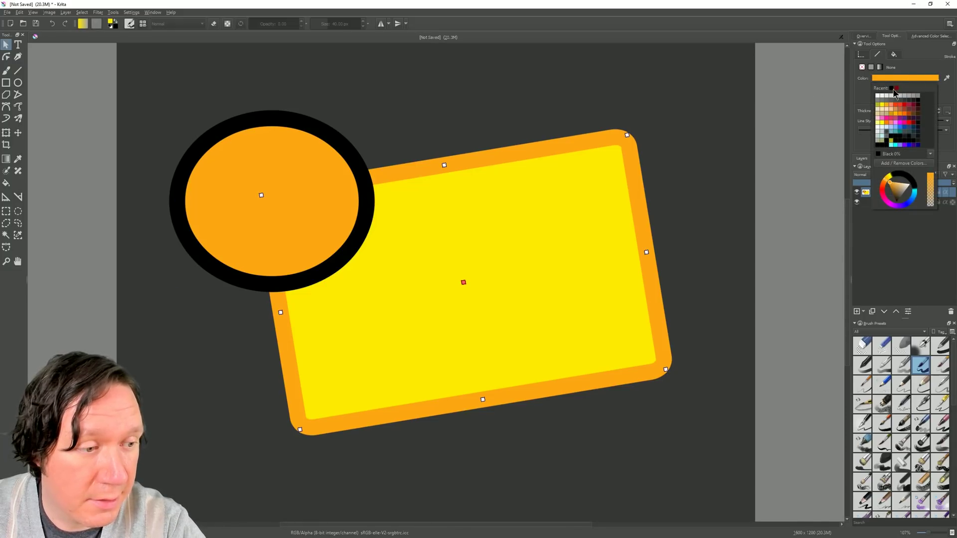
pyautogui.click(919, 99)
pyautogui.click(880, 67)
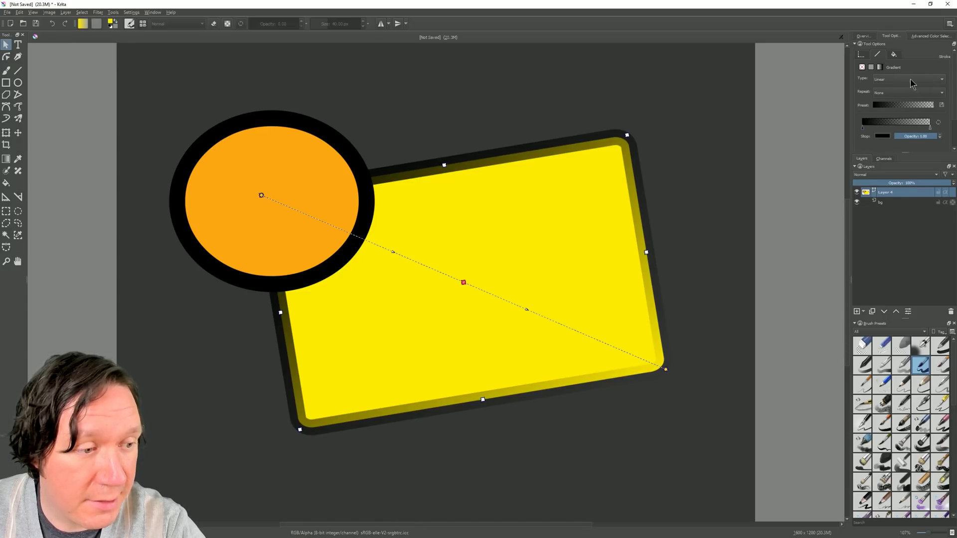
pyautogui.scroll(-2, 916, 84)
pyautogui.click(936, 130)
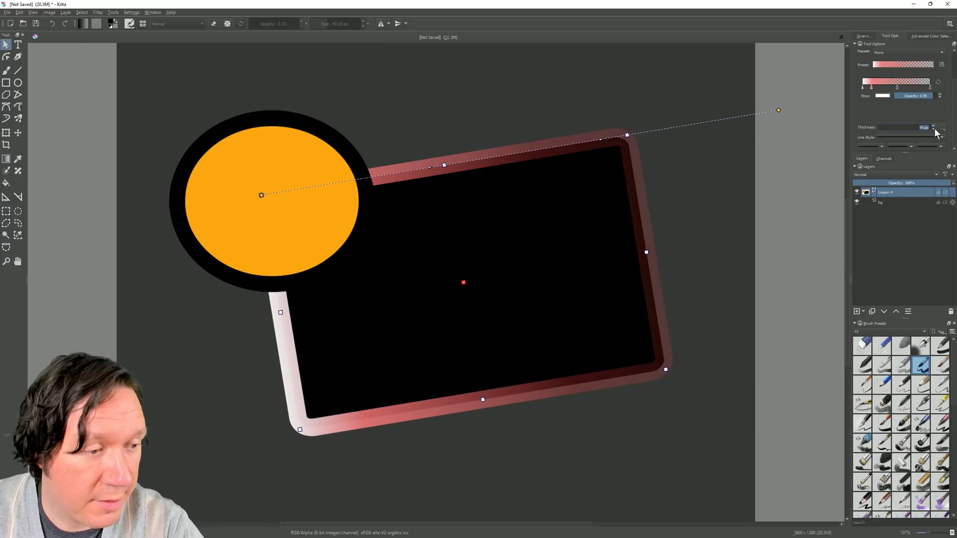
# Select the ellipse and rectangle together and unite them into a single shape with the Unite logical operation
pyautogui.click(531, 121)
pyautogui.moveTo(457, 123); pyautogui.dragTo(295, 295)
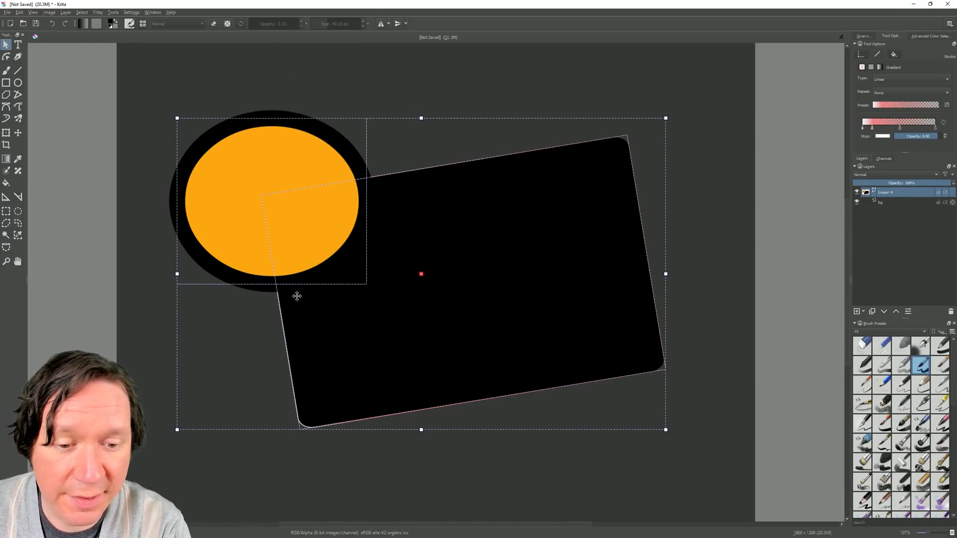
pyautogui.rightClick(459, 237)
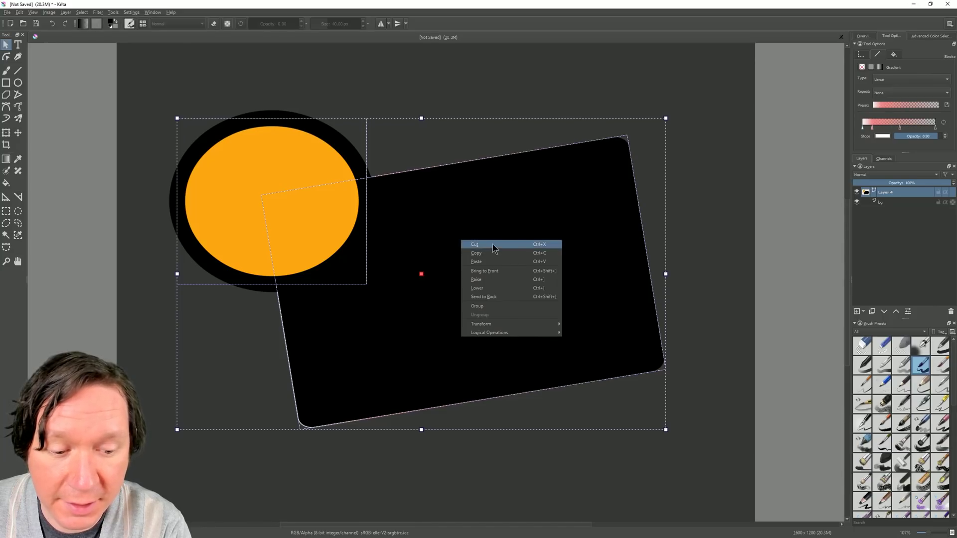
pyautogui.moveTo(490, 335)
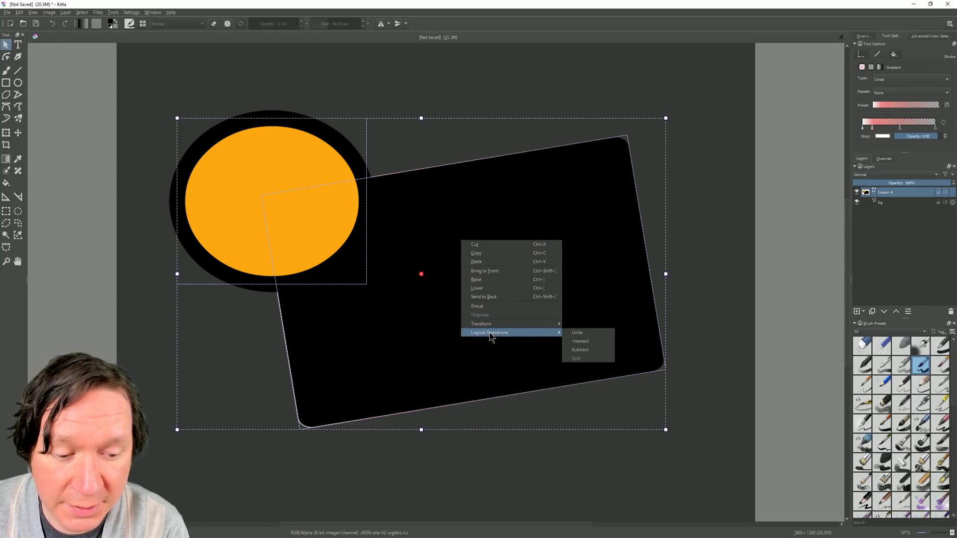
pyautogui.click(585, 336)
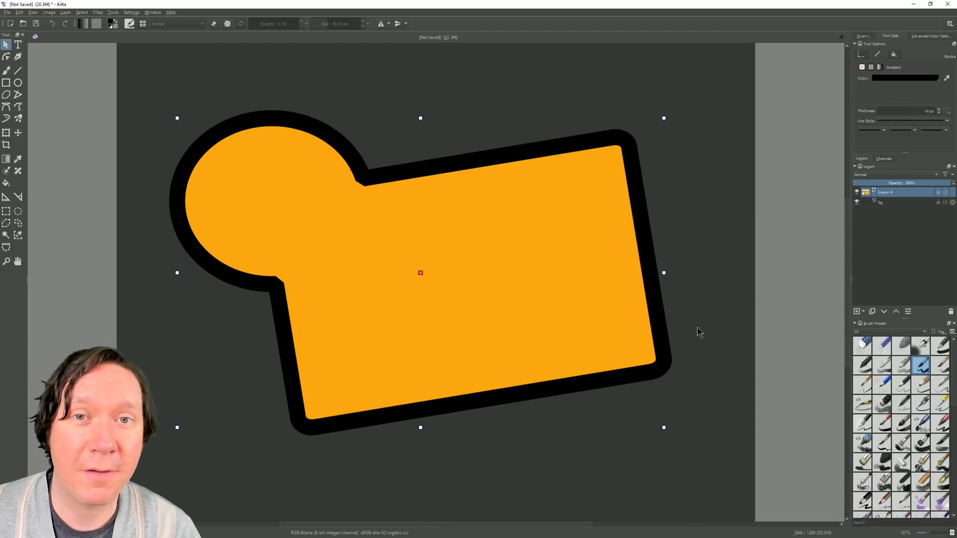
pyautogui.click(687, 224)
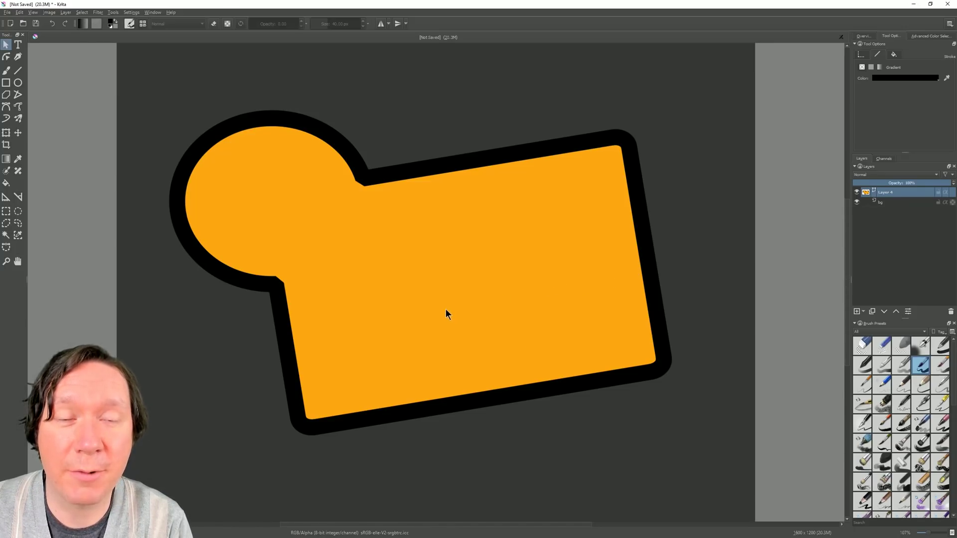
# Save the drawing as a Krita document named test in the krita 4 folder
pyautogui.click(7, 13)
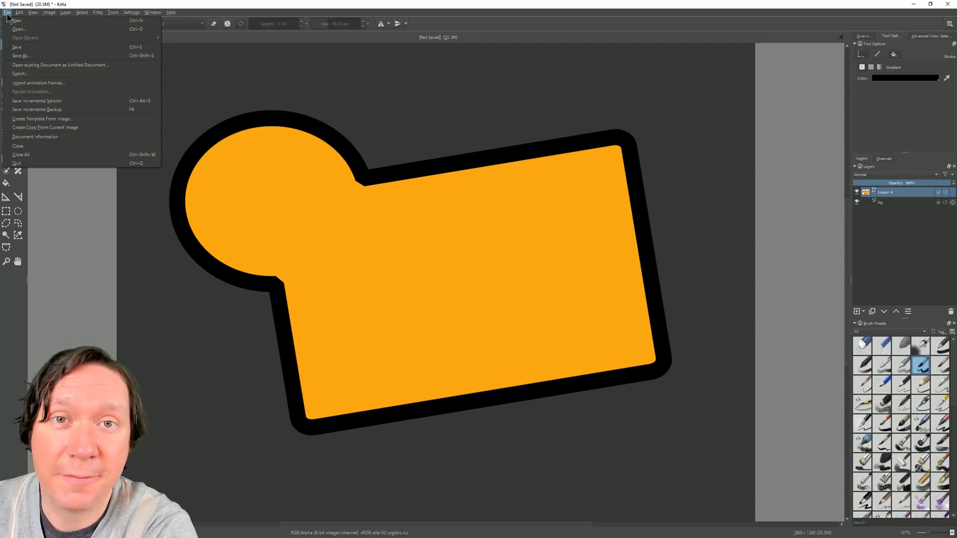
pyautogui.click(6, 13)
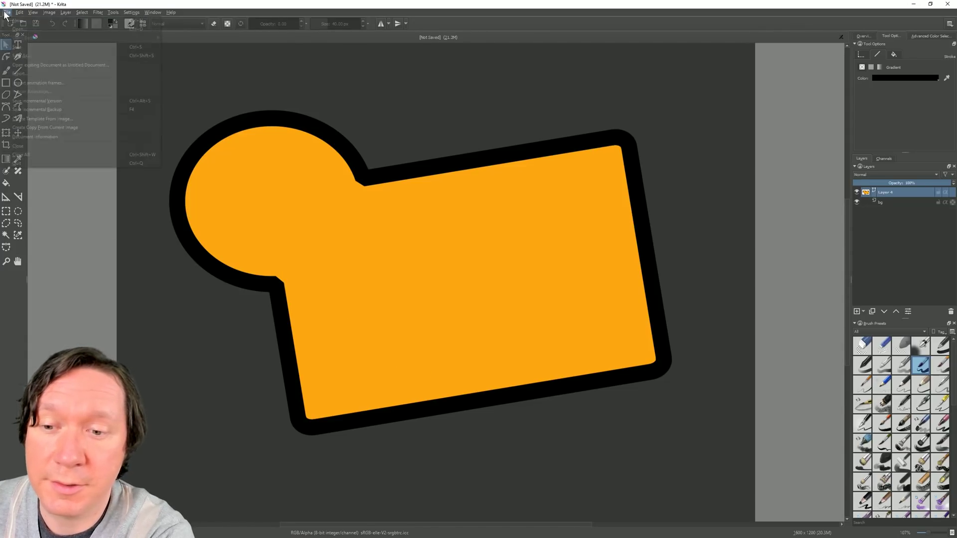
pyautogui.click(35, 56)
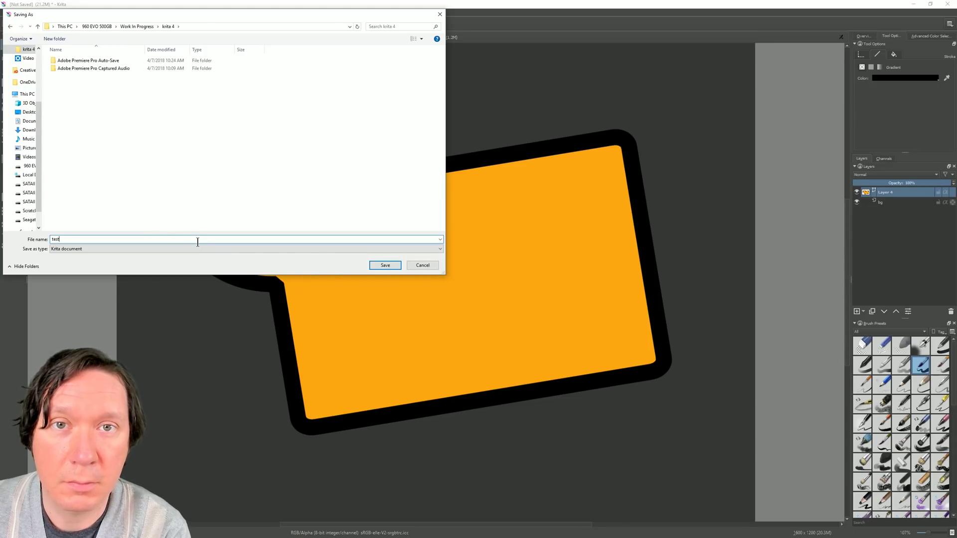
pyautogui.click(382, 266)
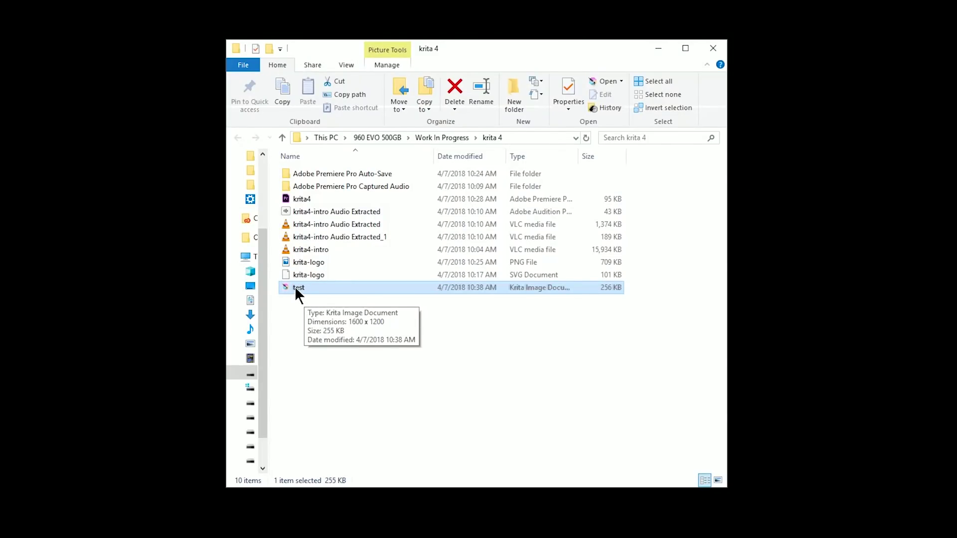
# In File Explorer, turn on file name extensions for the krita 4 folder
pyautogui.click(413, 310)
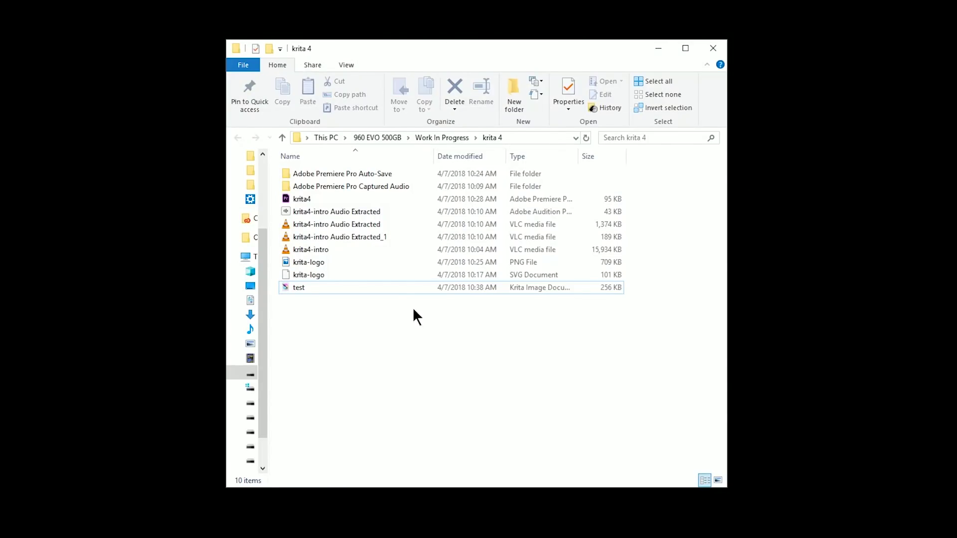
pyautogui.click(348, 65)
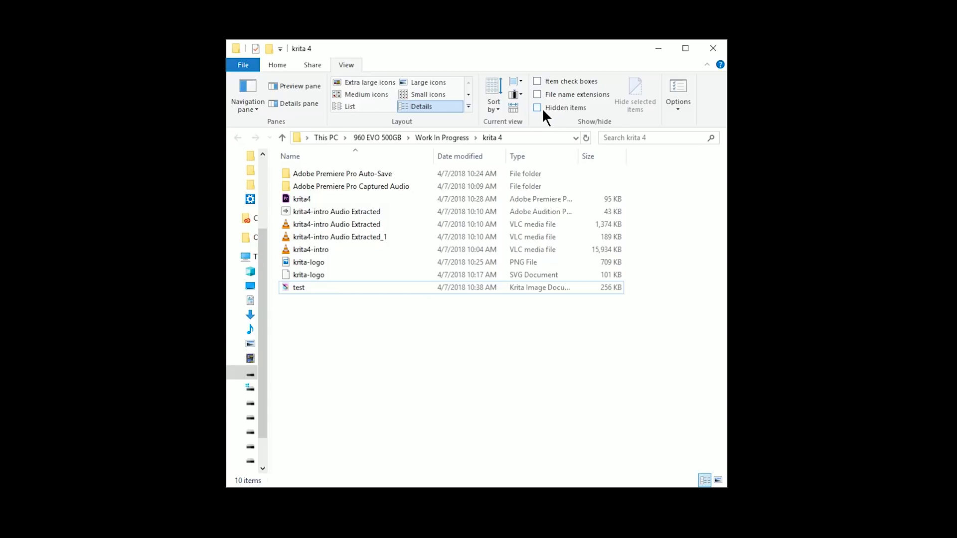
pyautogui.click(537, 94)
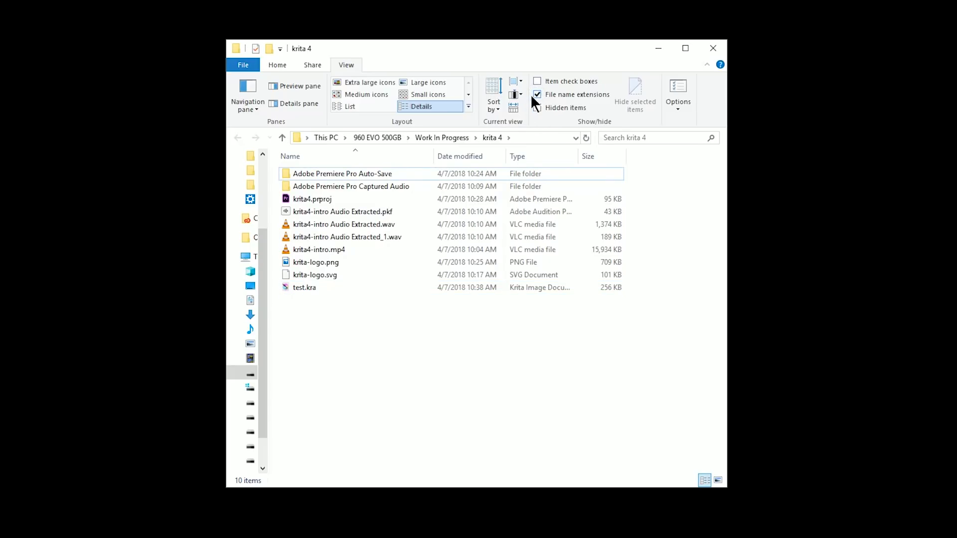
# Rename test.kra to test.zip and accept the extension change
pyautogui.click(307, 288)
pyautogui.click(316, 286)
pyautogui.click(317, 287)
pyautogui.press('BackSpace')
pyautogui.press('BackSpace')
pyautogui.press('BackSpace')
pyautogui.write('zip')
pyautogui.press('Return')
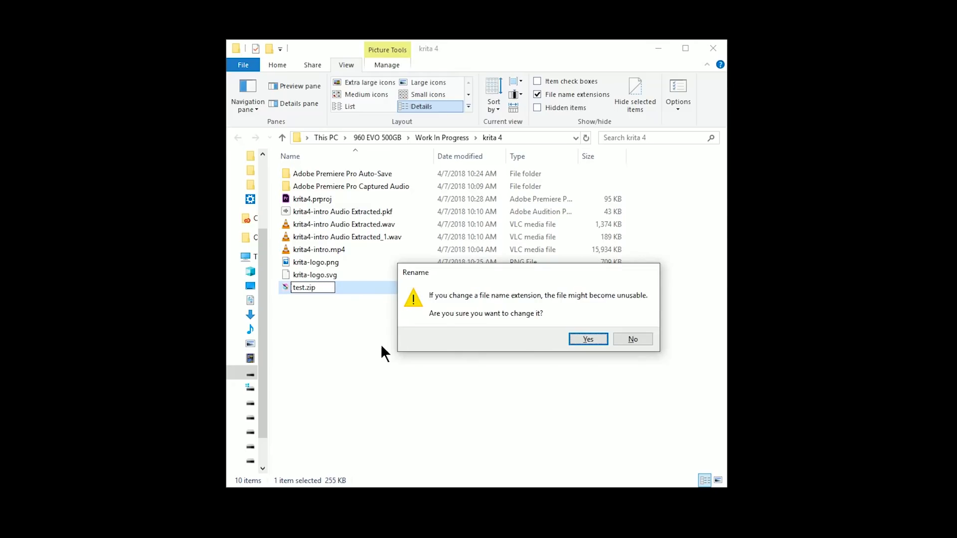
pyautogui.click(574, 335)
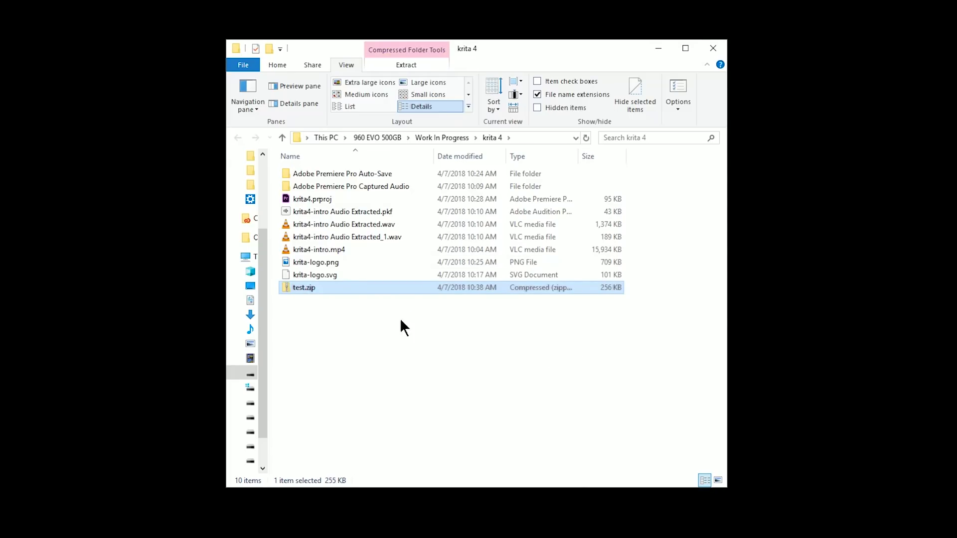
# Open test.zip, browse to Unnamed > layers > layer2.shapelayer, and copy content.svg out to the krita 4 folder
pyautogui.doubleClick(304, 287)
pyautogui.doubleClick(329, 188)
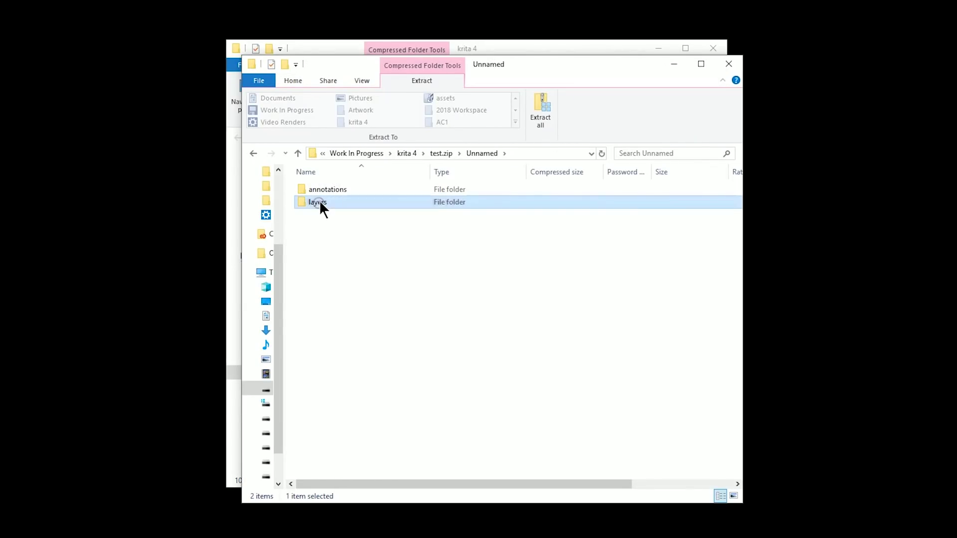
pyautogui.doubleClick(320, 202)
pyautogui.doubleClick(351, 204)
pyautogui.click(346, 204)
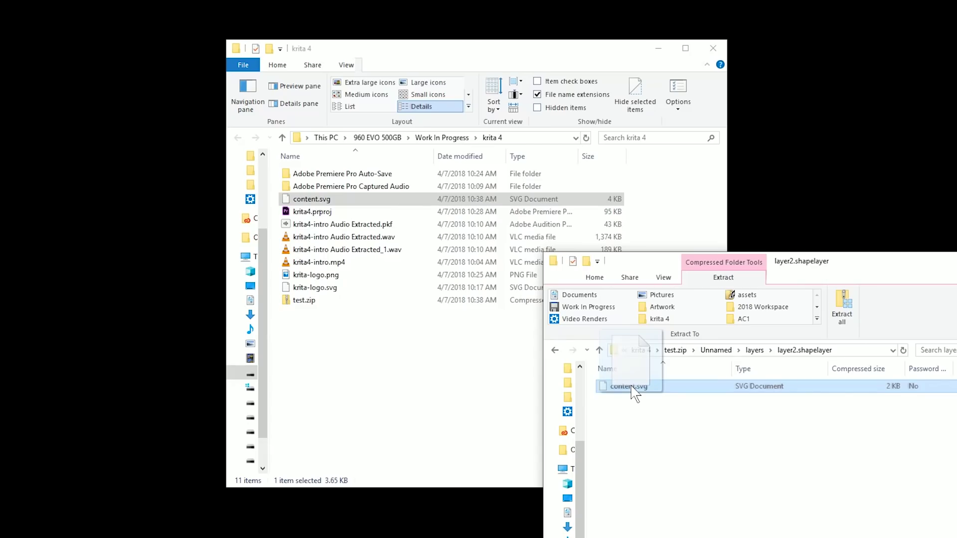
pyautogui.moveTo(631, 398); pyautogui.dragTo(373, 358)
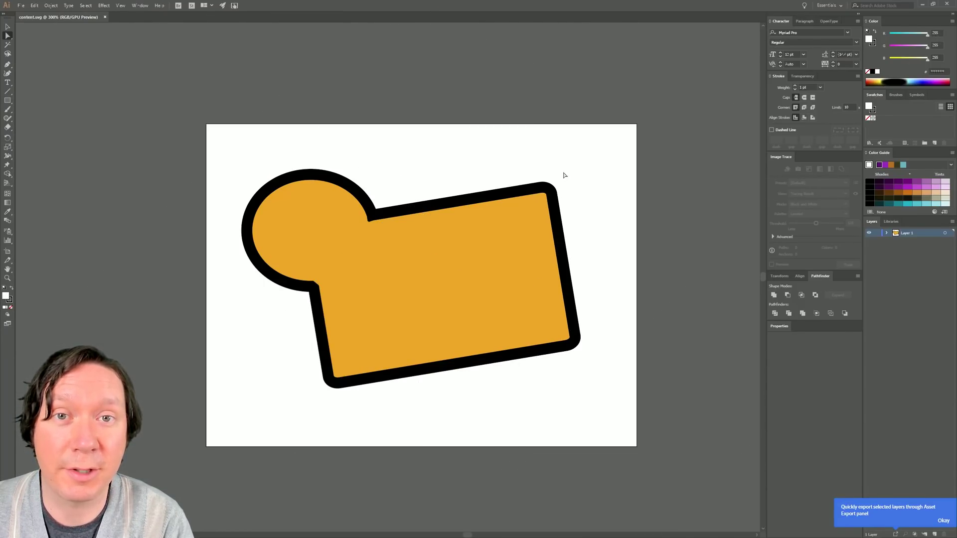
# In Illustrator, select the merged shape in content.svg and change its fill to purple
pyautogui.click(523, 212)
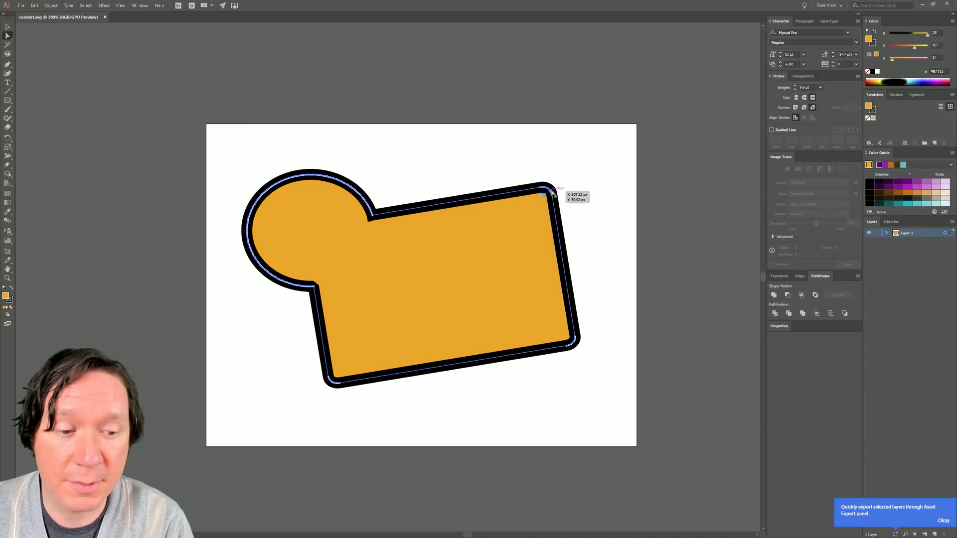
pyautogui.click(536, 314)
pyautogui.click(887, 165)
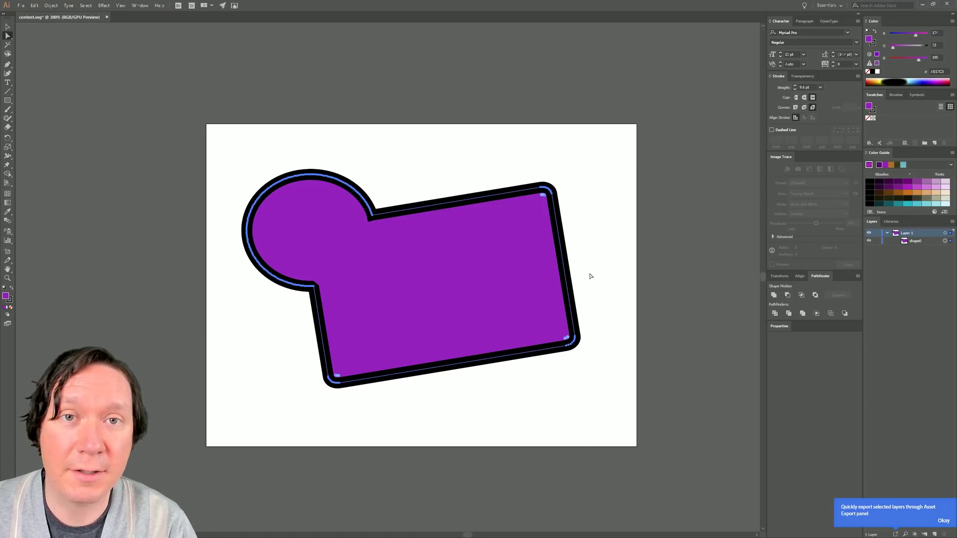
pyautogui.moveTo(689, 90); pyautogui.dragTo(270, 339)
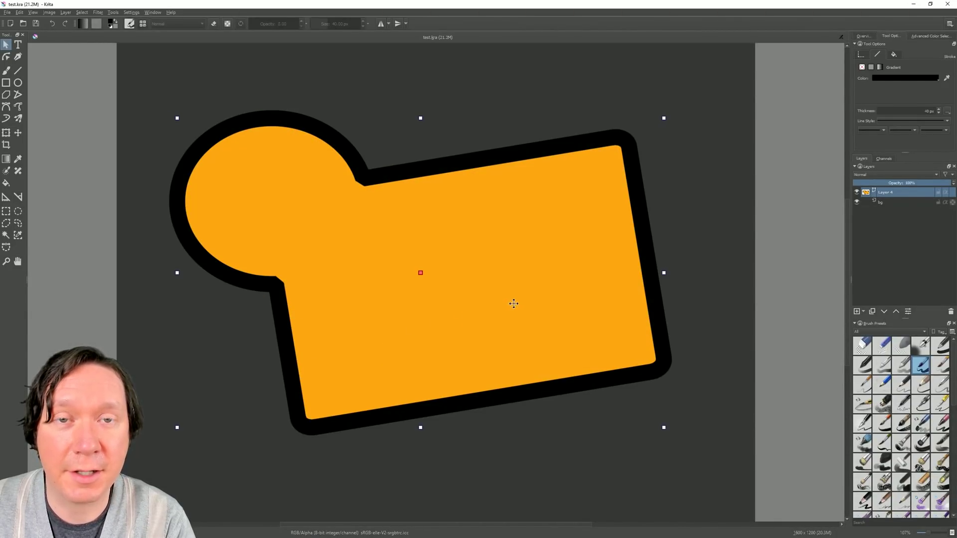
# In Krita, deselect the shape, open the vector layer's Save as SVG dialog, and check the available file types
pyautogui.click(682, 404)
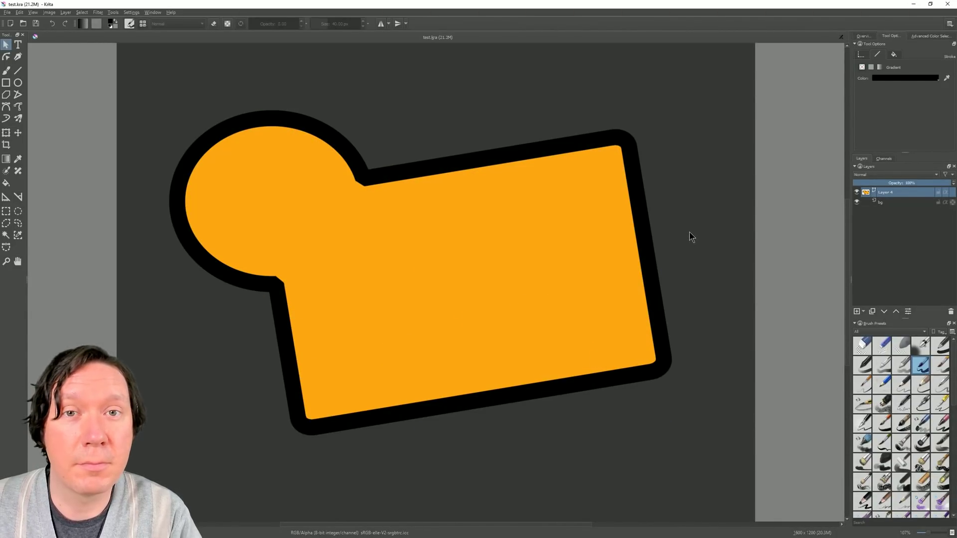
pyautogui.click(66, 13)
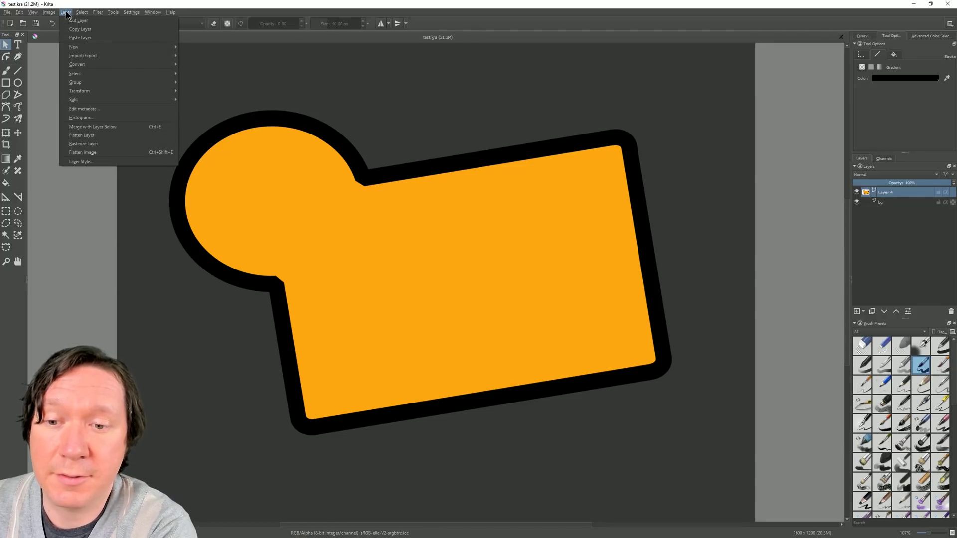
pyautogui.moveTo(159, 58)
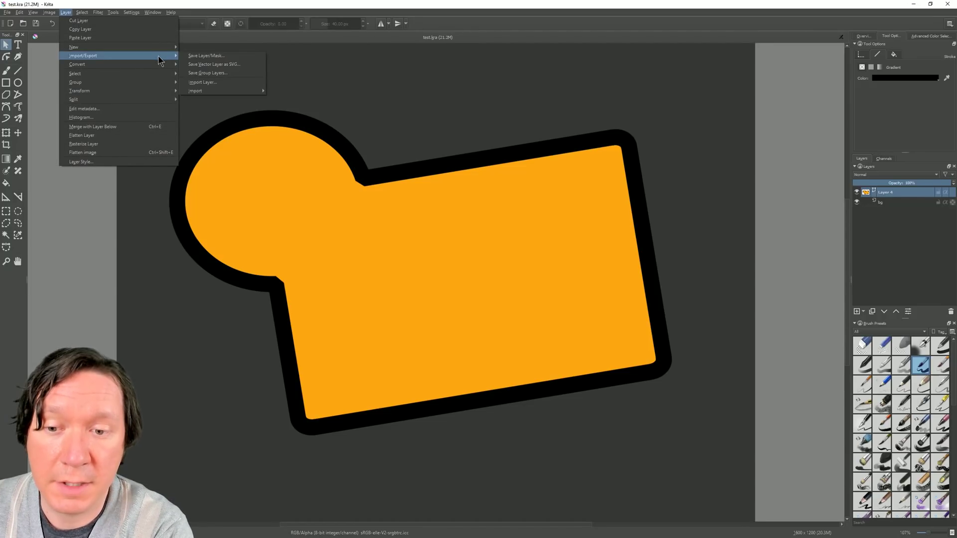
pyautogui.click(223, 70)
pyautogui.click(315, 361)
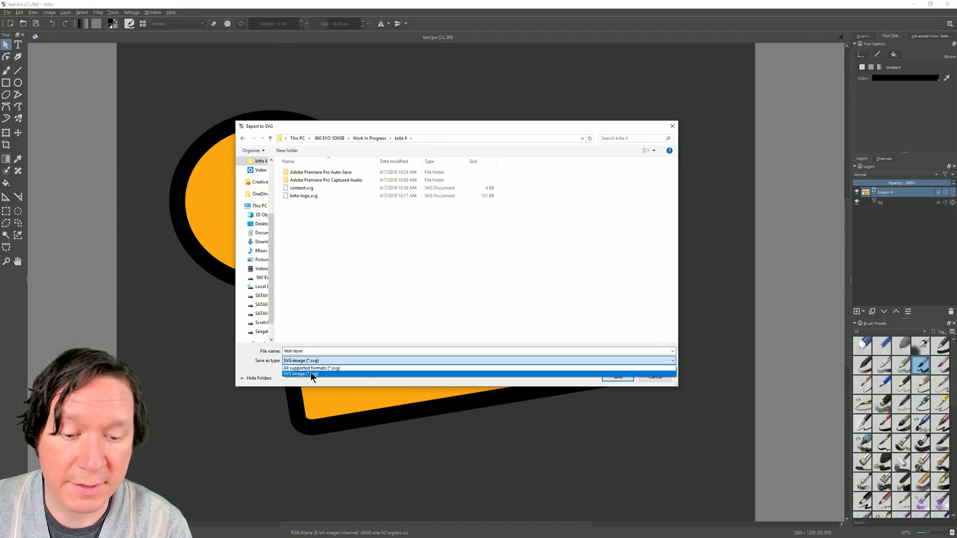
pyautogui.click(358, 310)
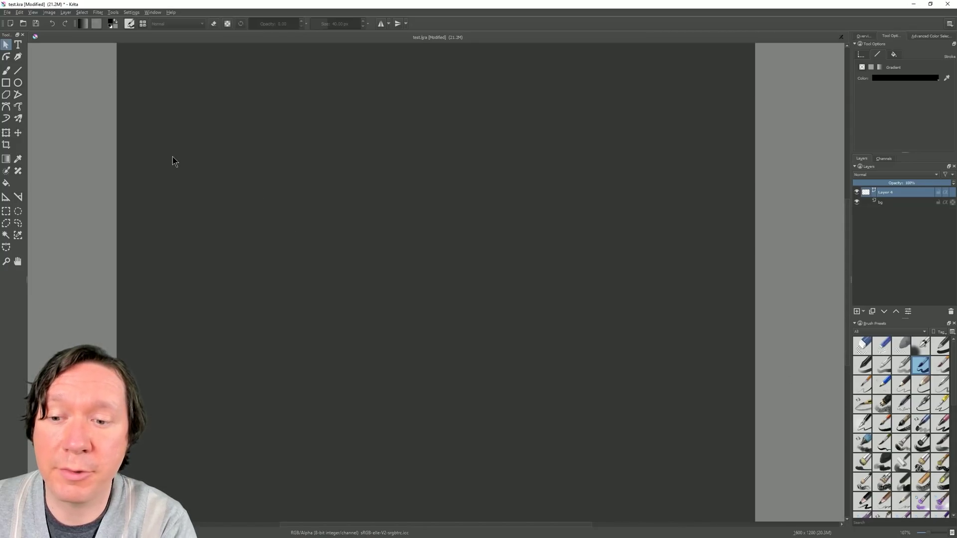
# Create a text object on the vector layer, colour its placeholder text white, and apply a heavy all-caps font
pyautogui.click(18, 46)
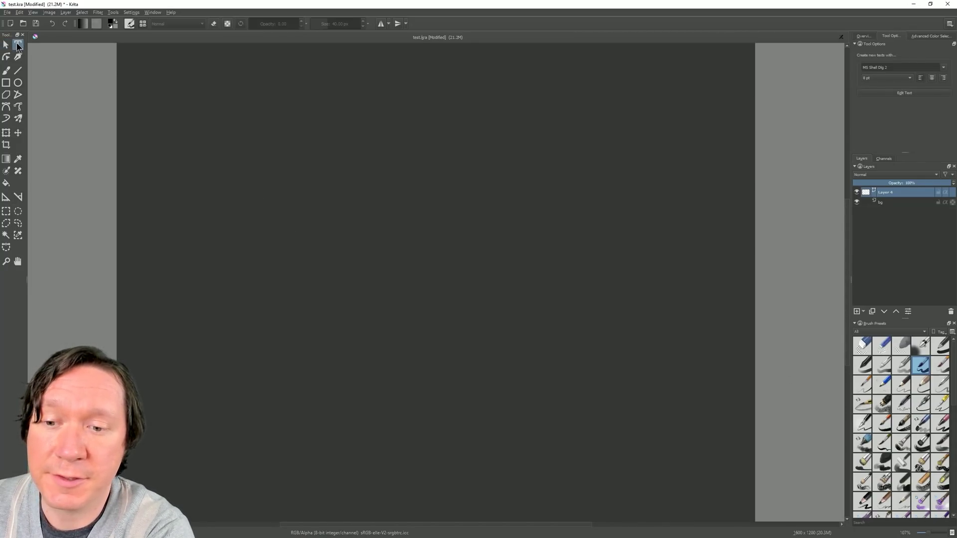
pyautogui.moveTo(306, 227); pyautogui.dragTo(568, 352)
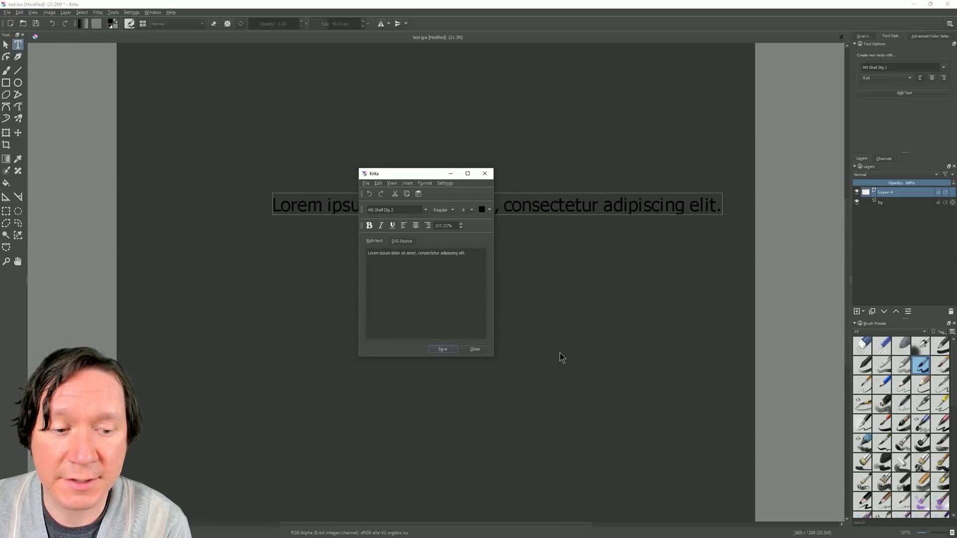
pyautogui.tripleClick(462, 253)
pyautogui.click(488, 210)
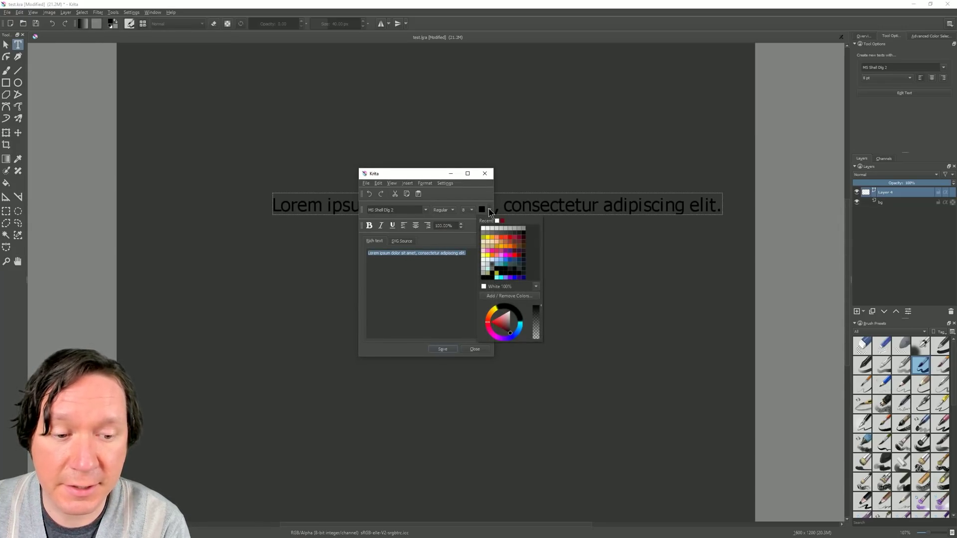
pyautogui.click(483, 228)
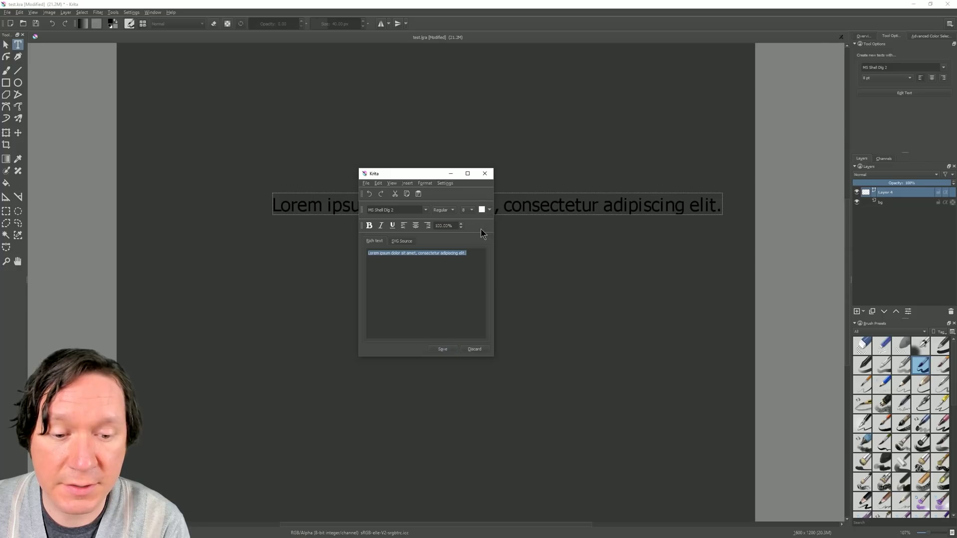
pyautogui.click(427, 209)
pyautogui.click(402, 253)
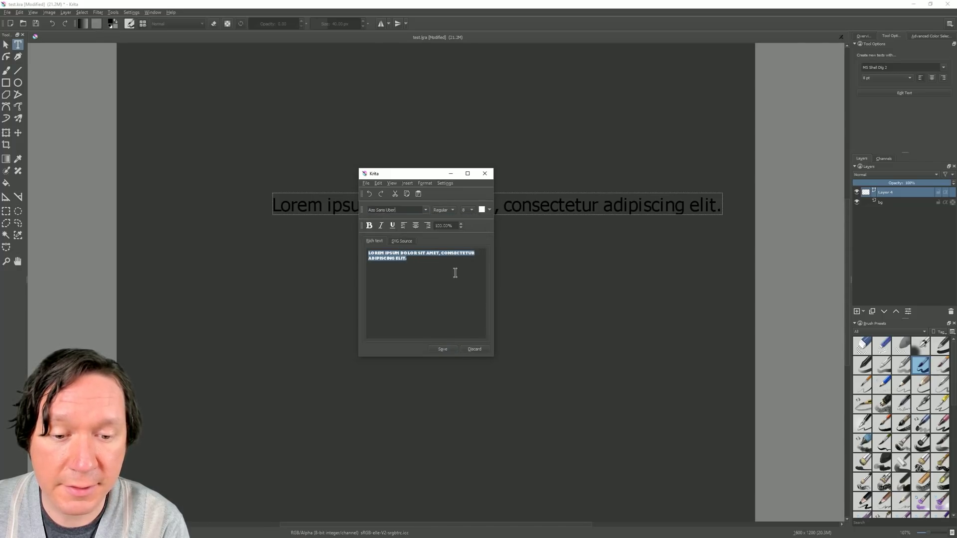
pyautogui.click(444, 350)
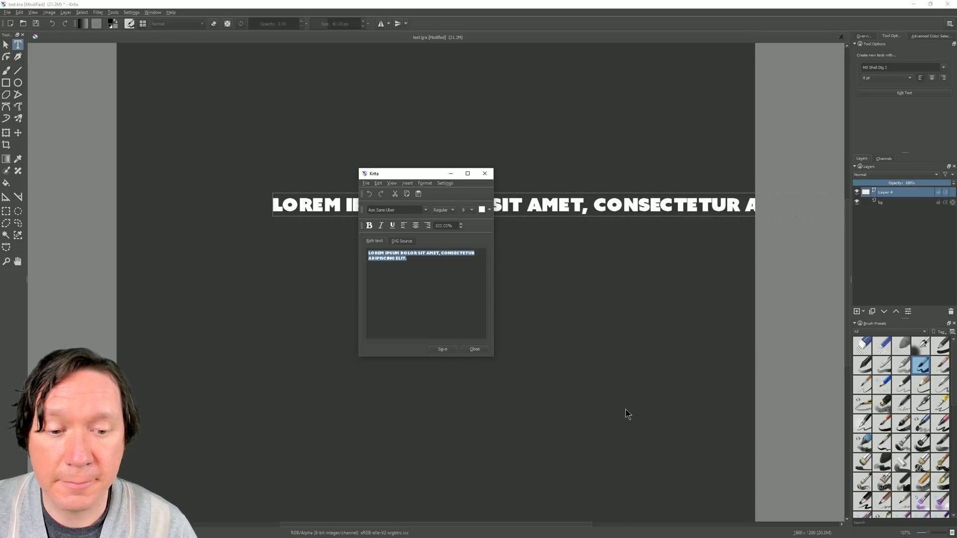
# Replace the placeholder text with "KRITA 4.0 NEW FEATURES", save it, and close the text editor
pyautogui.write('KRITA 4.0 NEW FEATURES')
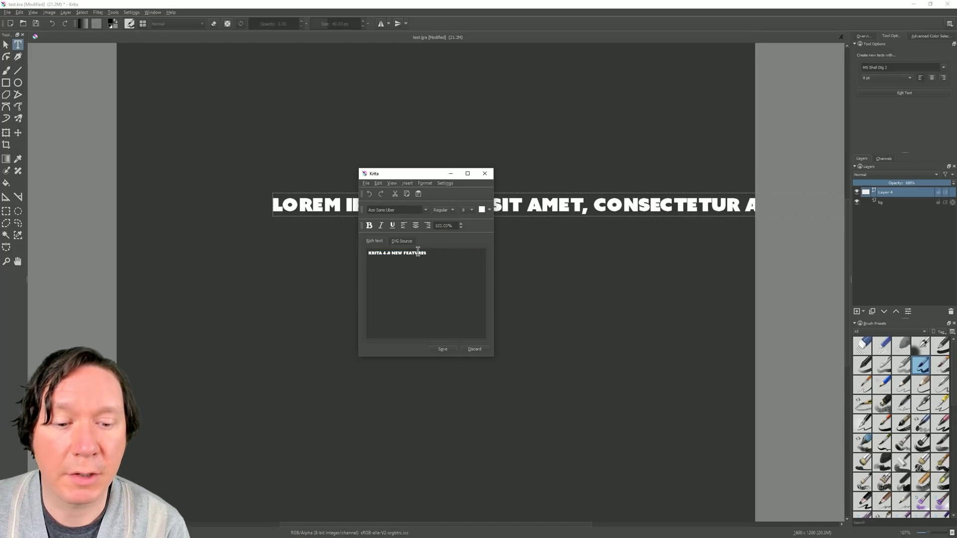
pyautogui.click(442, 349)
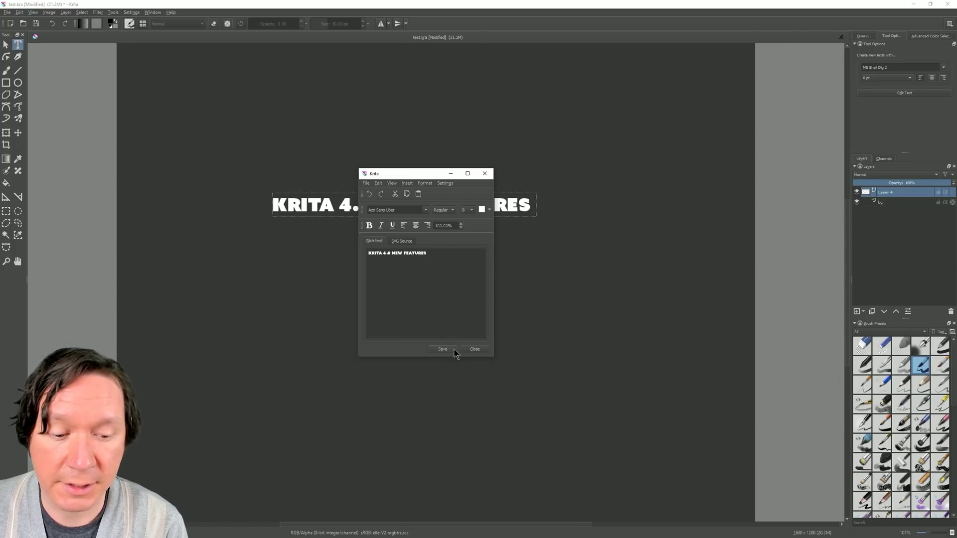
pyautogui.click(474, 350)
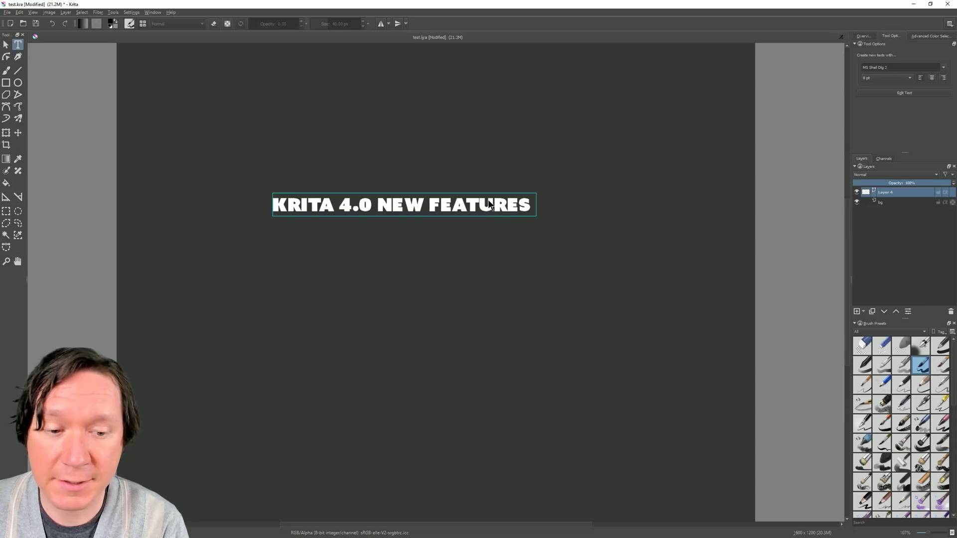
# Move the text slightly, and use the Transform tool to stretch it across most of the canvas
pyautogui.click(6, 44)
pyautogui.moveTo(339, 202); pyautogui.dragTo(371, 193)
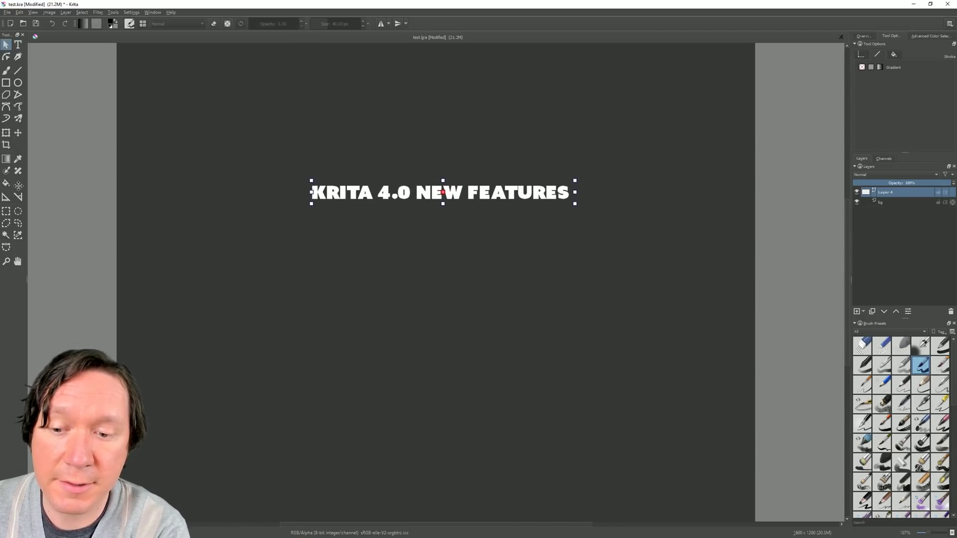
pyautogui.click(6, 133)
pyautogui.moveTo(570, 187); pyautogui.dragTo(709, 163)
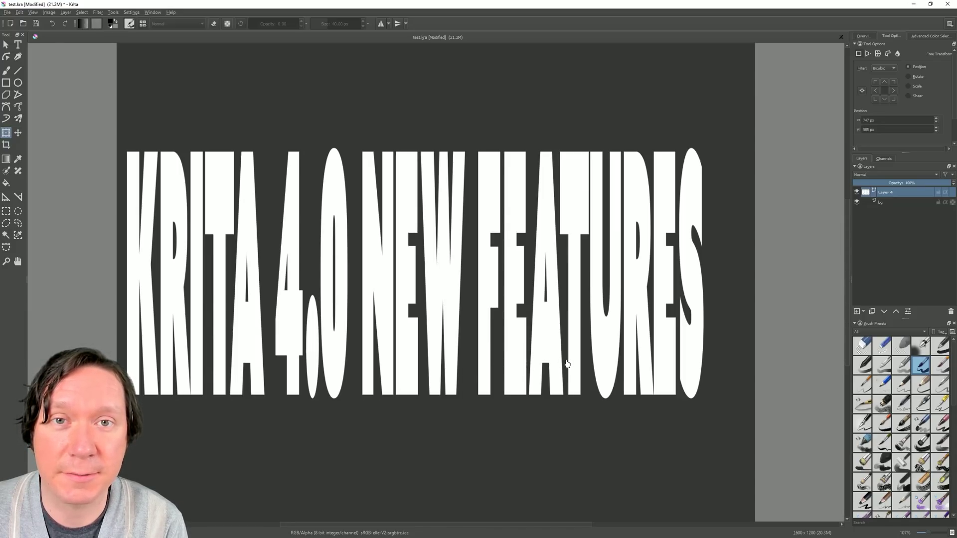
# Reopen the stretched text for editing, append "!!!" to it, and save the change
pyautogui.click(18, 44)
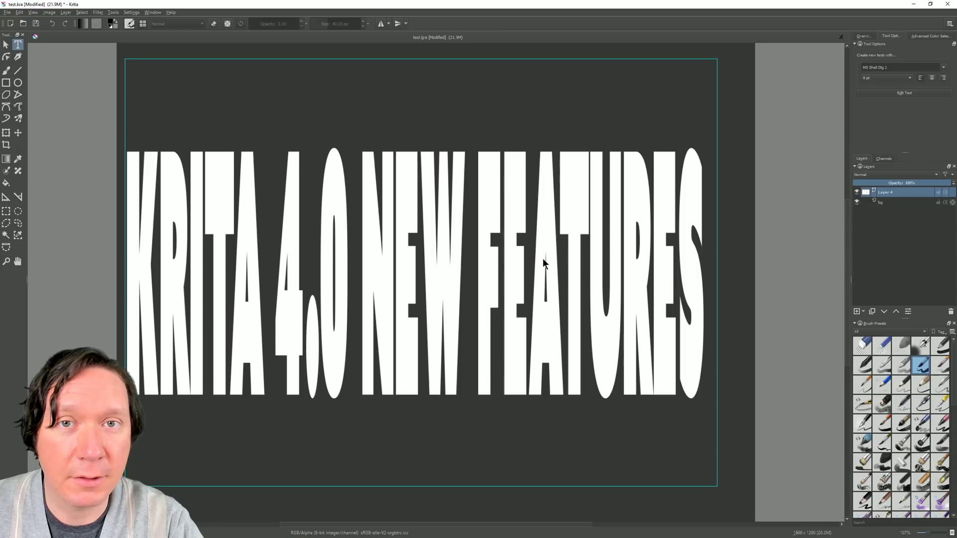
pyautogui.click(904, 93)
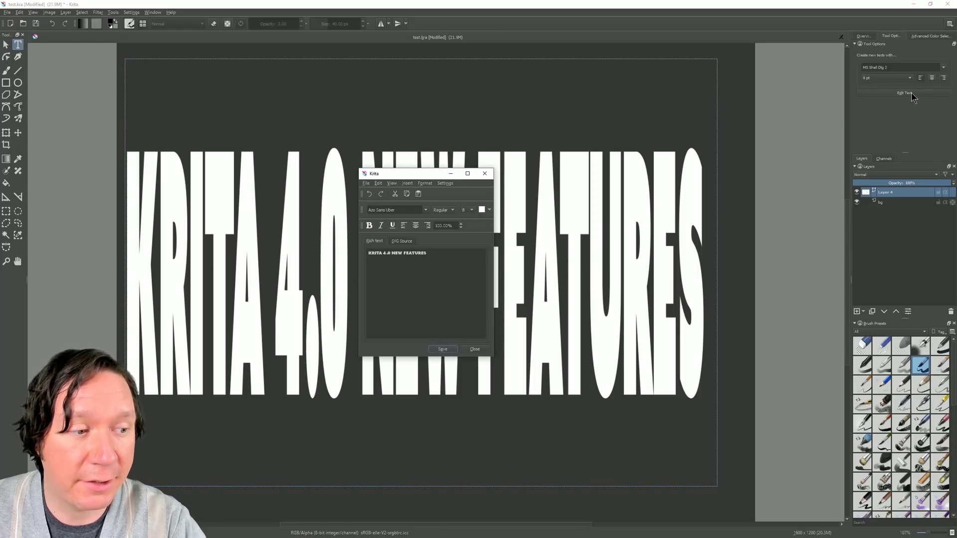
pyautogui.click(432, 253)
pyautogui.write('!!!')
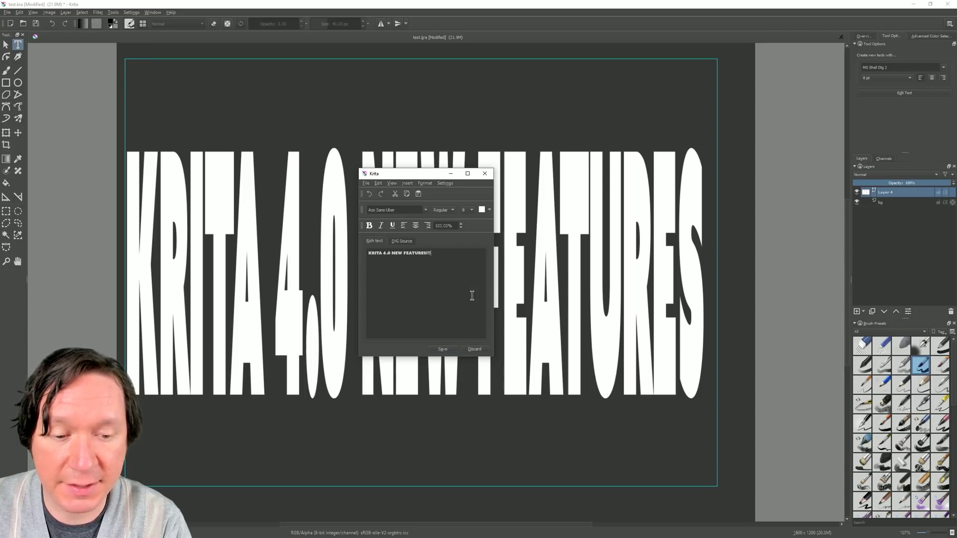
pyautogui.click(453, 349)
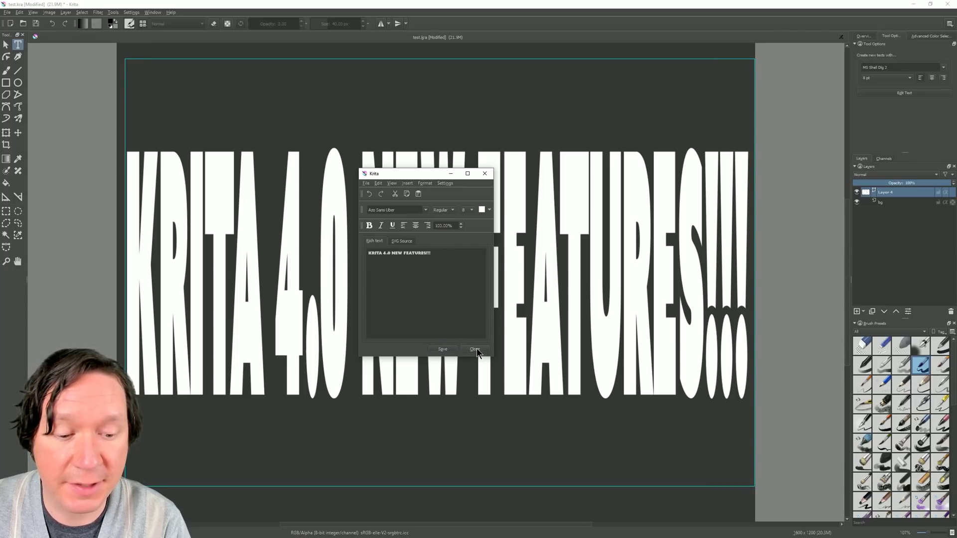
pyautogui.click(474, 350)
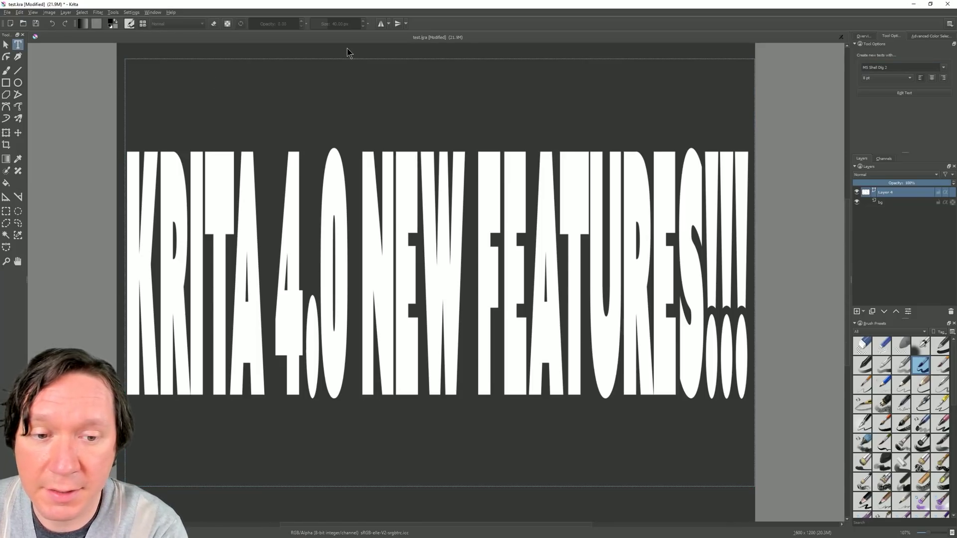
# In mana-lines.psd, hide the hand and shroom layers and select the ink layer inside the girl group
pyautogui.moveTo(348, 50); pyautogui.dragTo(376, 70)
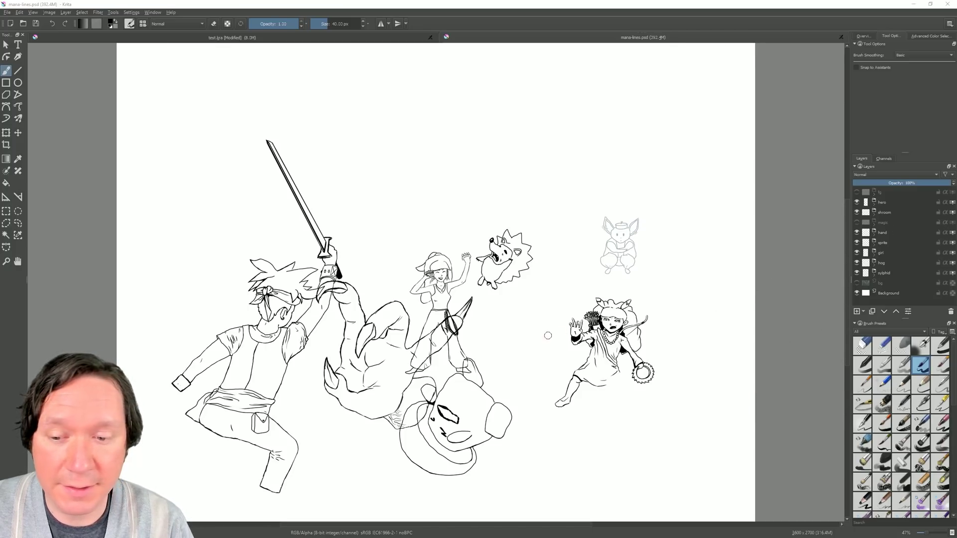
pyautogui.click(6, 261)
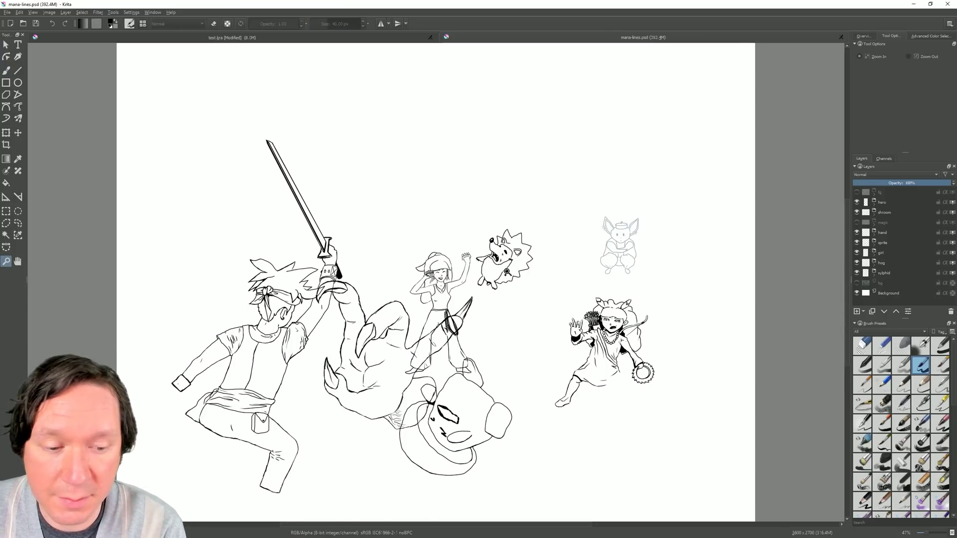
pyautogui.click(505, 272)
pyautogui.click(438, 288)
pyautogui.hotkey('ctrl', '+')
pyautogui.click(857, 232)
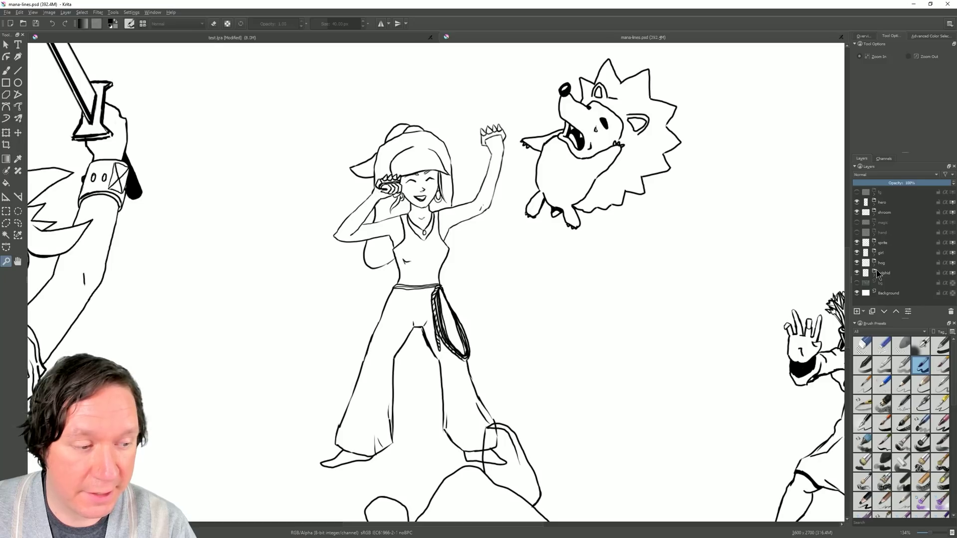
pyautogui.click(880, 287)
pyautogui.click(857, 282)
pyautogui.click(857, 282)
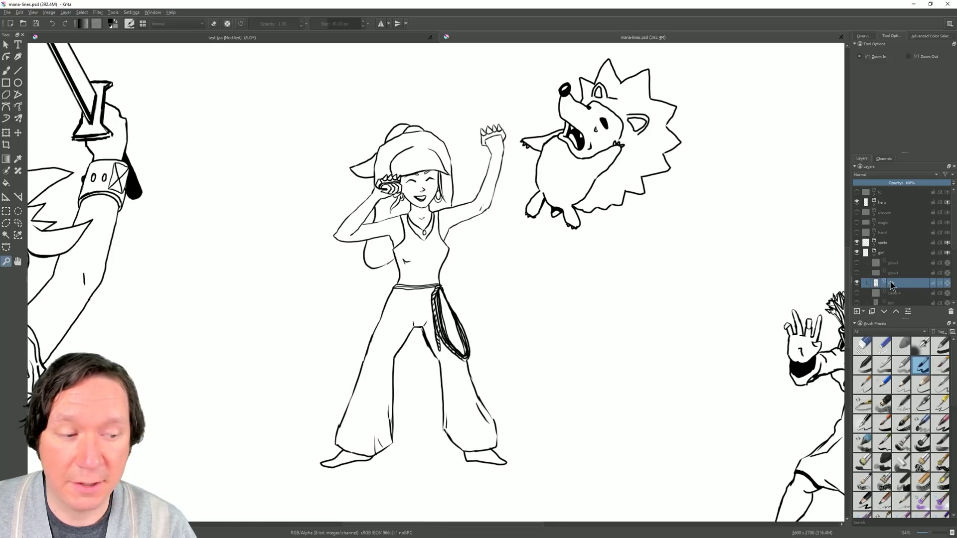
# Add a colorize mask to the girl's ink layer with the Colorize Mask tool, and choose a yellow foreground colour
pyautogui.click(6, 171)
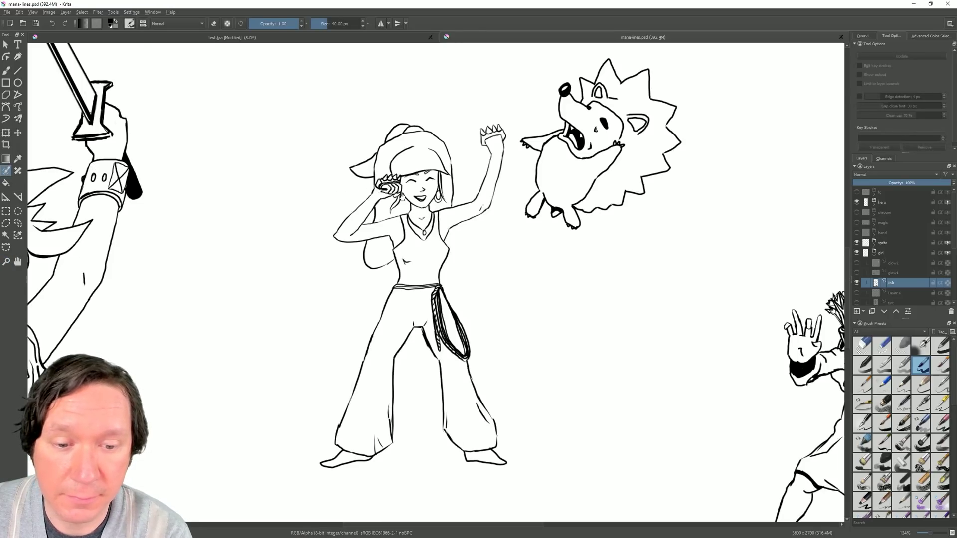
pyautogui.click(425, 202)
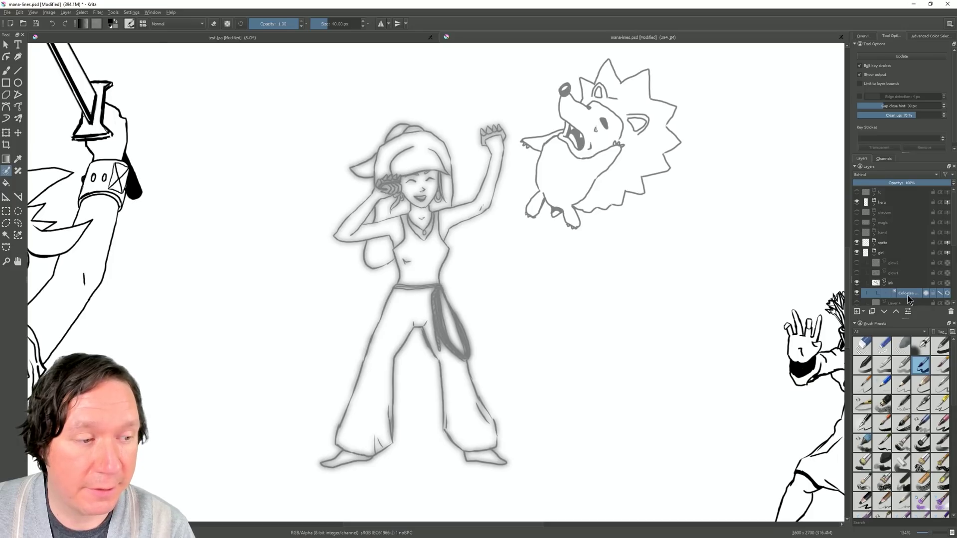
pyautogui.click(931, 36)
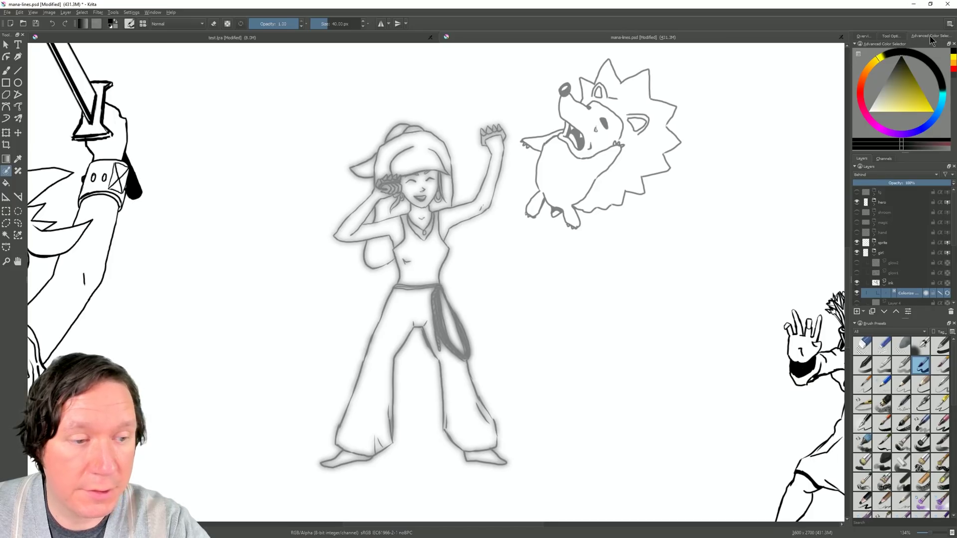
pyautogui.moveTo(908, 86); pyautogui.dragTo(933, 104)
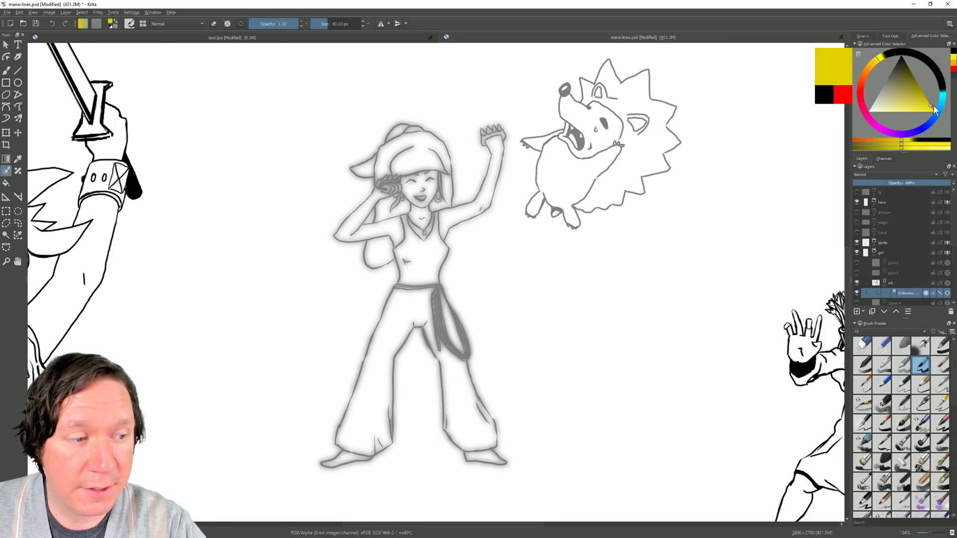
# Paint yellow key strokes over the girl's hair, including the fringe, the side strands and the ponytail behind her bent arm
pyautogui.moveTo(418, 141)
pyautogui.mouseDown()
pyautogui.moveTo(388, 157)
pyautogui.moveTo(396, 135)
pyautogui.moveTo(414, 133)
pyautogui.moveTo(369, 168)
pyautogui.moveTo(406, 160)
pyautogui.moveTo(421, 142)
pyautogui.moveTo(445, 163)
pyautogui.moveTo(447, 192)
pyautogui.mouseUp()
pyautogui.moveTo(383, 205)
pyautogui.mouseDown()
pyautogui.moveTo(381, 217)
pyautogui.moveTo(402, 208)
pyautogui.mouseUp()
pyautogui.moveTo(373, 259); pyautogui.dragTo(385, 243)
pyautogui.moveTo(437, 203); pyautogui.dragTo(445, 203)
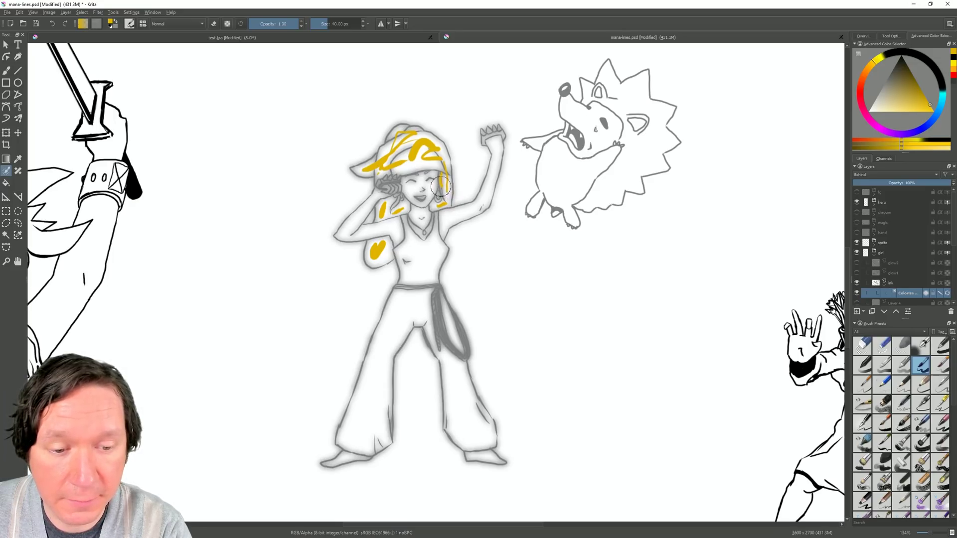
# Choose magenta and paint key strokes on the girl's top, both trouser legs and inside the hanging sash
pyautogui.click(872, 123)
pyautogui.moveTo(409, 234); pyautogui.dragTo(420, 258)
pyautogui.moveTo(431, 244)
pyautogui.mouseDown()
pyautogui.moveTo(425, 266)
pyautogui.moveTo(412, 273)
pyautogui.moveTo(417, 302)
pyautogui.moveTo(394, 317)
pyautogui.moveTo(368, 383)
pyautogui.moveTo(360, 434)
pyautogui.mouseUp()
pyautogui.moveTo(455, 367); pyautogui.dragTo(486, 436)
pyautogui.moveTo(446, 315); pyautogui.dragTo(453, 341)
pyautogui.click(429, 333)
pyautogui.moveTo(418, 310)
pyautogui.mouseDown()
pyautogui.moveTo(424, 322)
pyautogui.moveTo(395, 343)
pyautogui.mouseUp()
pyautogui.moveTo(378, 394); pyautogui.dragTo(373, 422)
pyautogui.click(348, 434)
# Choose a slightly muted red and paint a key stroke on each of the girl's shoes
pyautogui.click(862, 89)
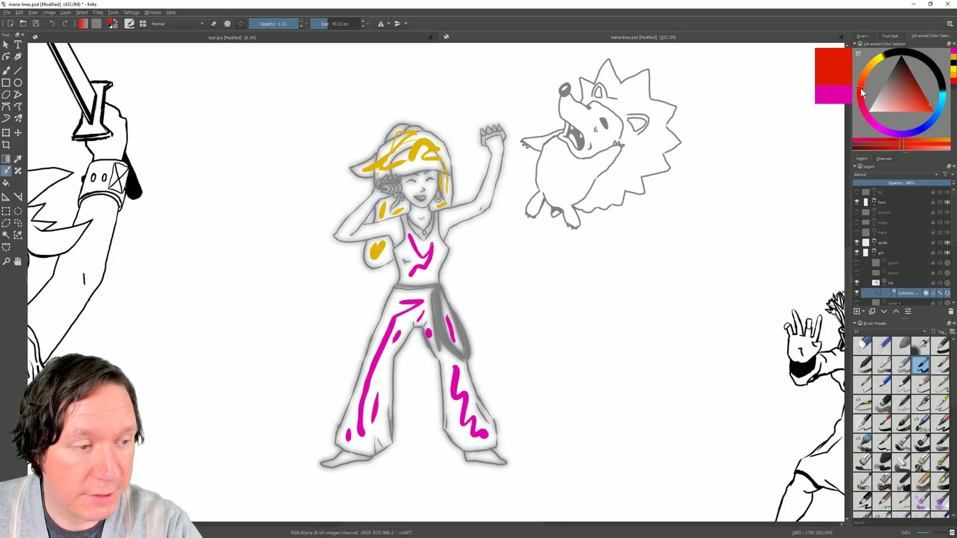
pyautogui.click(921, 101)
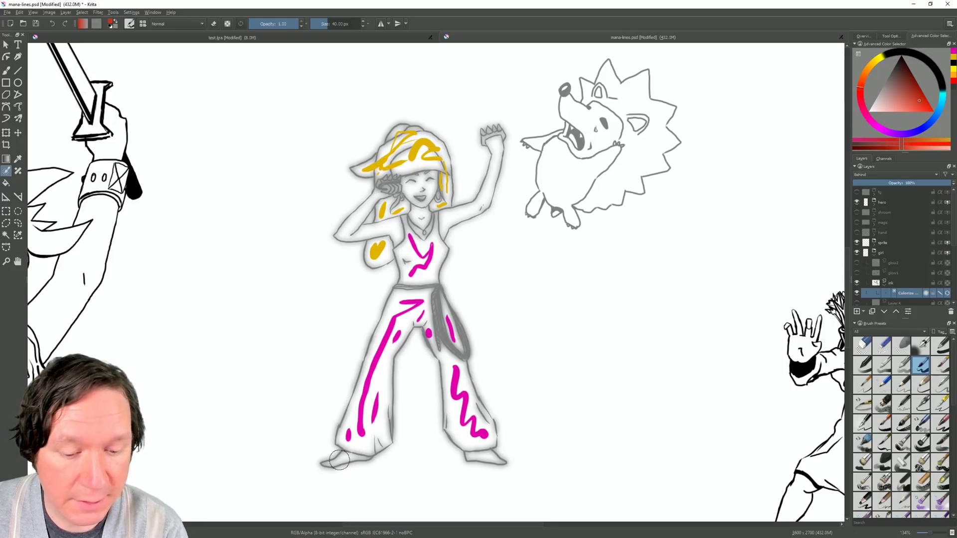
pyautogui.moveTo(334, 463); pyautogui.dragTo(350, 458)
pyautogui.moveTo(472, 456); pyautogui.dragTo(498, 461)
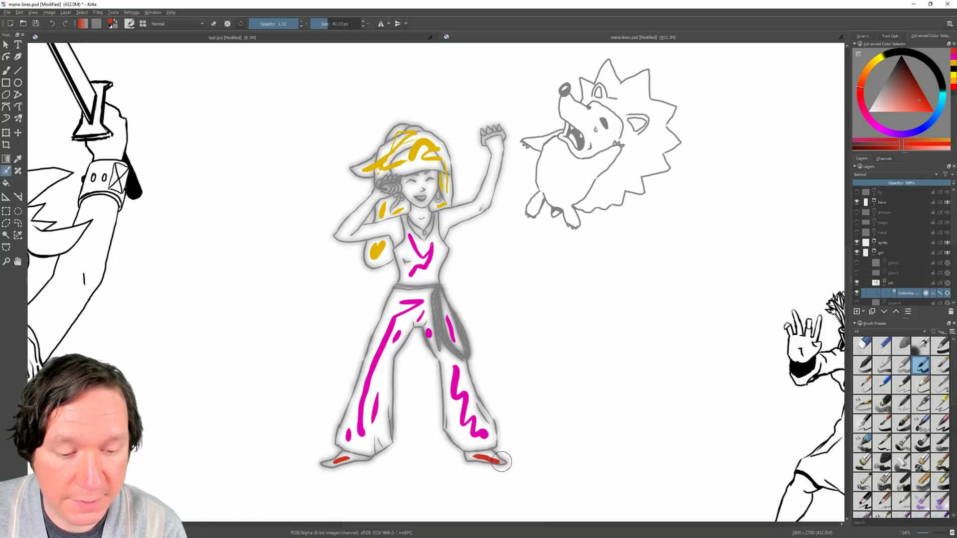
# Choose a light peach skin tone and paint key strokes on the girl's face, both arms and neckline
pyautogui.click(886, 101)
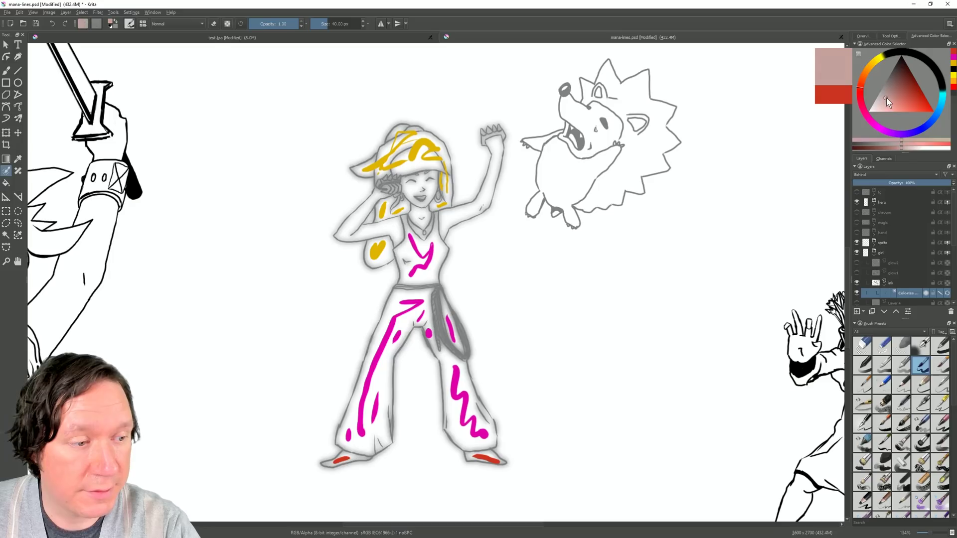
pyautogui.click(874, 71)
pyautogui.moveTo(890, 100); pyautogui.dragTo(893, 109)
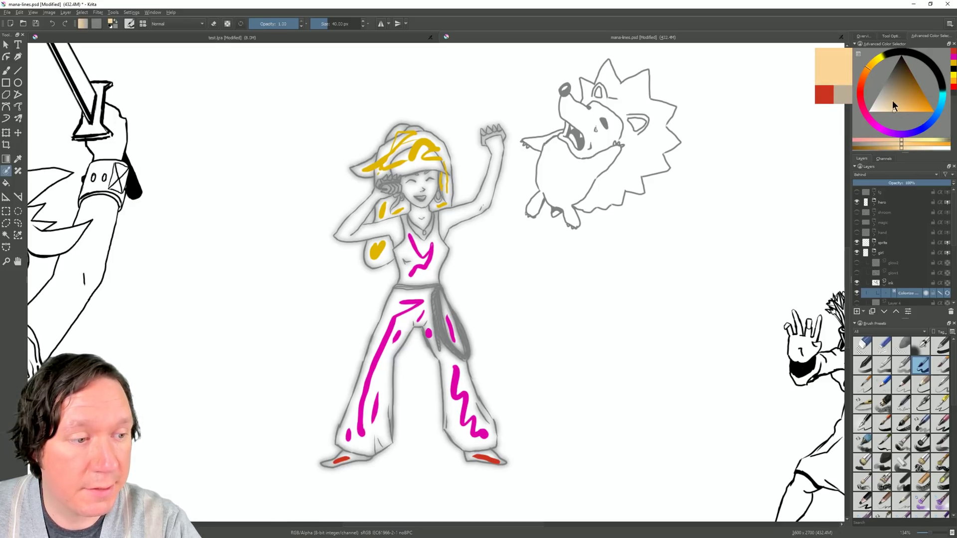
pyautogui.click(865, 74)
pyautogui.moveTo(413, 193)
pyautogui.mouseDown()
pyautogui.moveTo(430, 177)
pyautogui.moveTo(430, 199)
pyautogui.mouseUp()
pyautogui.moveTo(497, 141)
pyautogui.mouseDown()
pyautogui.moveTo(446, 221)
pyautogui.moveTo(349, 232)
pyautogui.mouseUp()
pyautogui.moveTo(422, 212); pyautogui.dragTo(424, 235)
# Update the colorize mask and turn off Edit key strokes to preview the filled colours
pyautogui.click(896, 37)
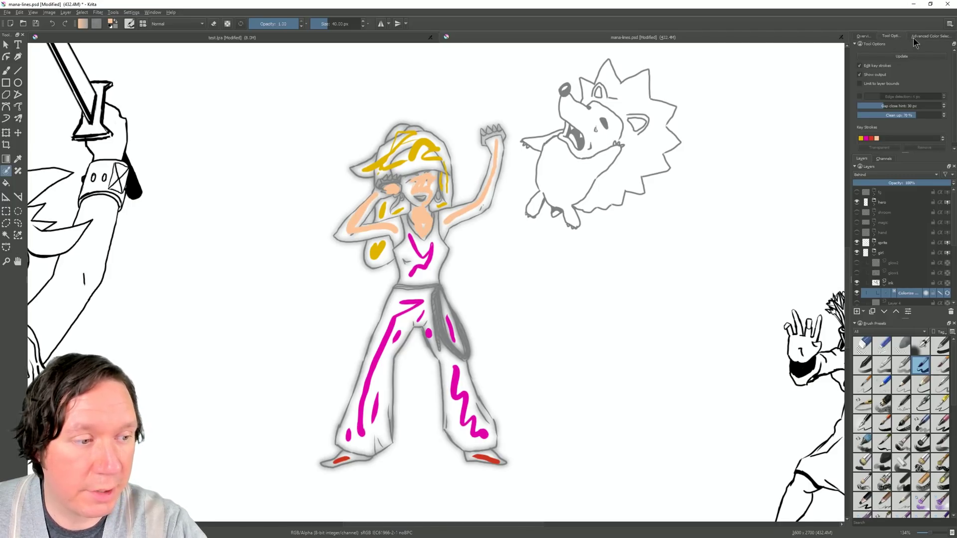
pyautogui.click(902, 56)
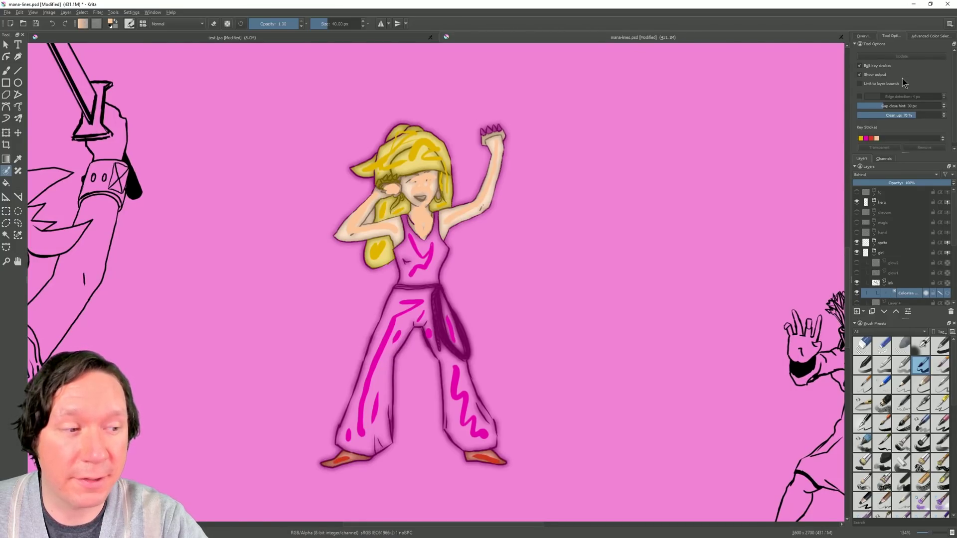
pyautogui.click(860, 65)
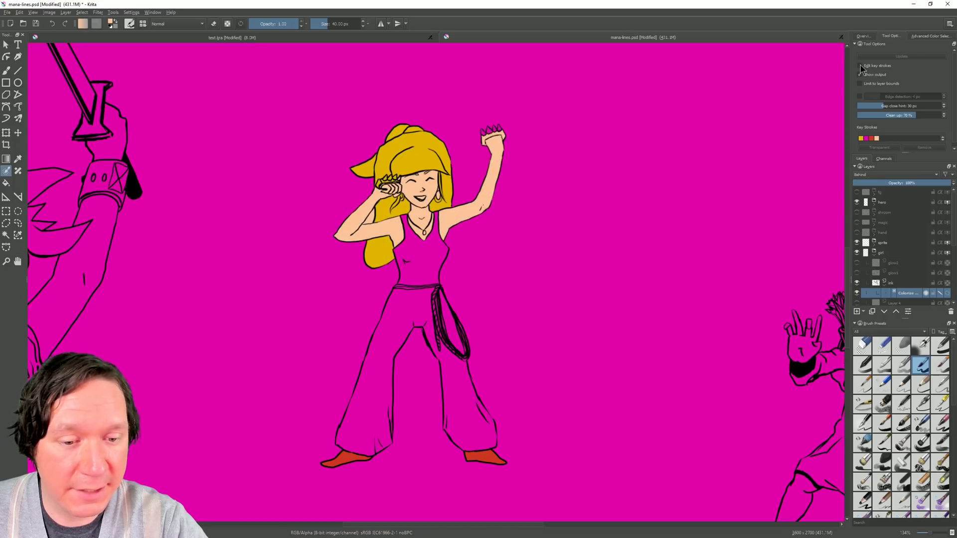
# Toggle the mask's Show output option off and on, and turn Edit key strokes back on
pyautogui.click(861, 74)
pyautogui.click(861, 75)
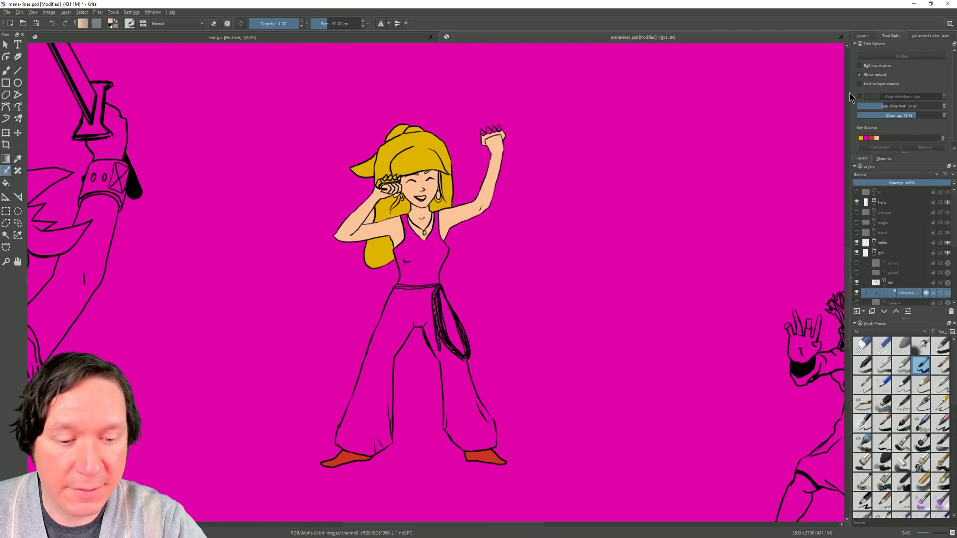
pyautogui.click(874, 66)
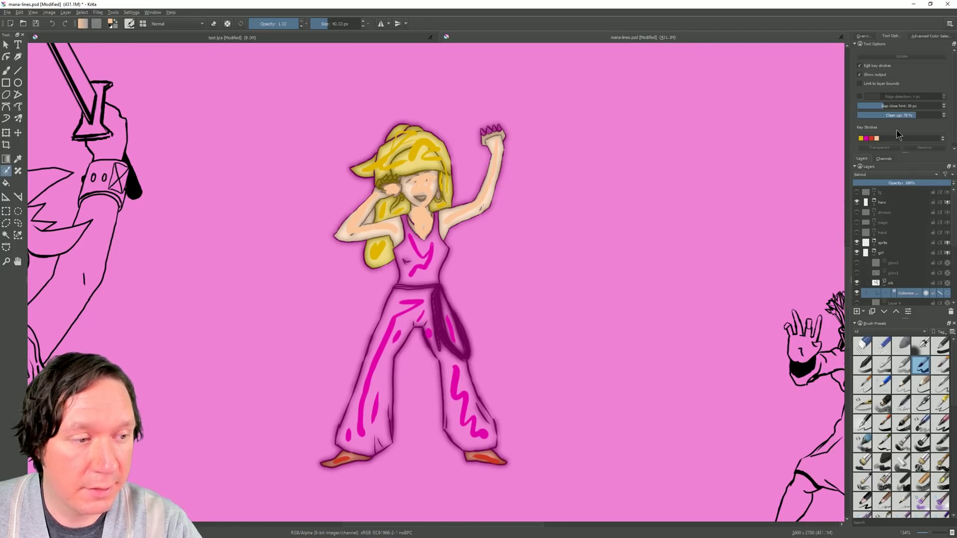
# Paint white key strokes around the girl, between her legs and inside her bent arm, and update the mask with Edit key strokes off
pyautogui.click(929, 36)
pyautogui.moveTo(896, 73); pyautogui.dragTo(860, 118)
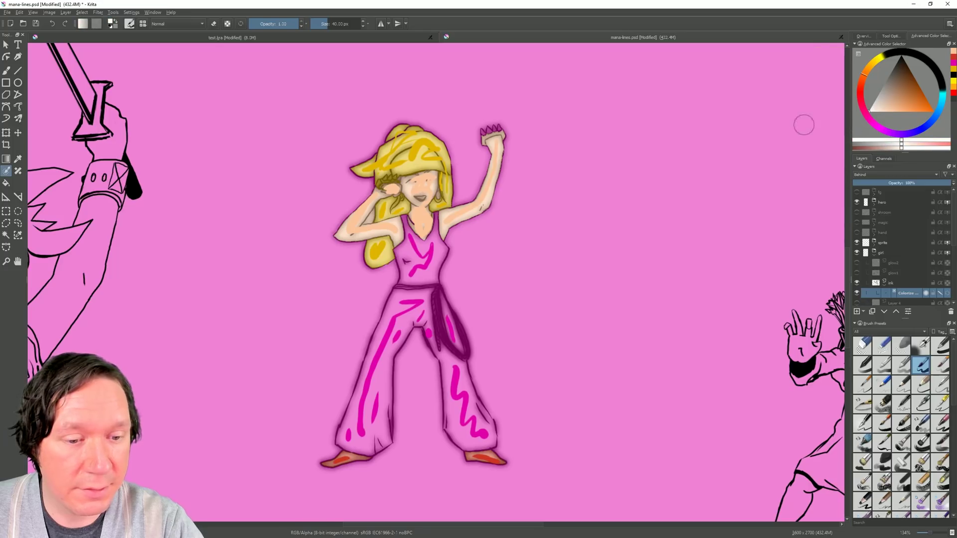
pyautogui.moveTo(466, 159)
pyautogui.mouseDown()
pyautogui.moveTo(460, 114)
pyautogui.moveTo(529, 112)
pyautogui.moveTo(512, 330)
pyautogui.moveTo(546, 451)
pyautogui.moveTo(458, 493)
pyautogui.moveTo(419, 423)
pyautogui.moveTo(347, 493)
pyautogui.moveTo(315, 211)
pyautogui.moveTo(451, 103)
pyautogui.mouseUp()
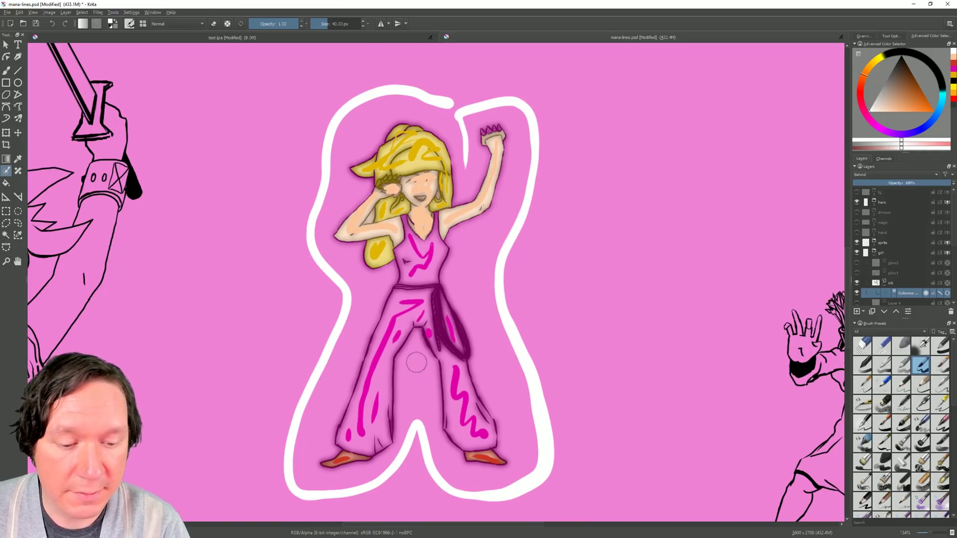
pyautogui.moveTo(416, 362); pyautogui.dragTo(418, 424)
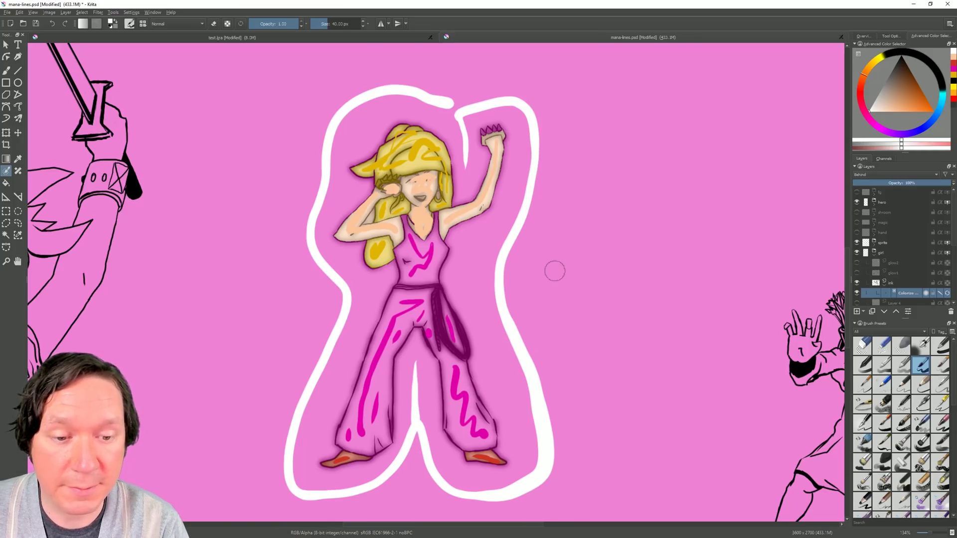
pyautogui.click(370, 219)
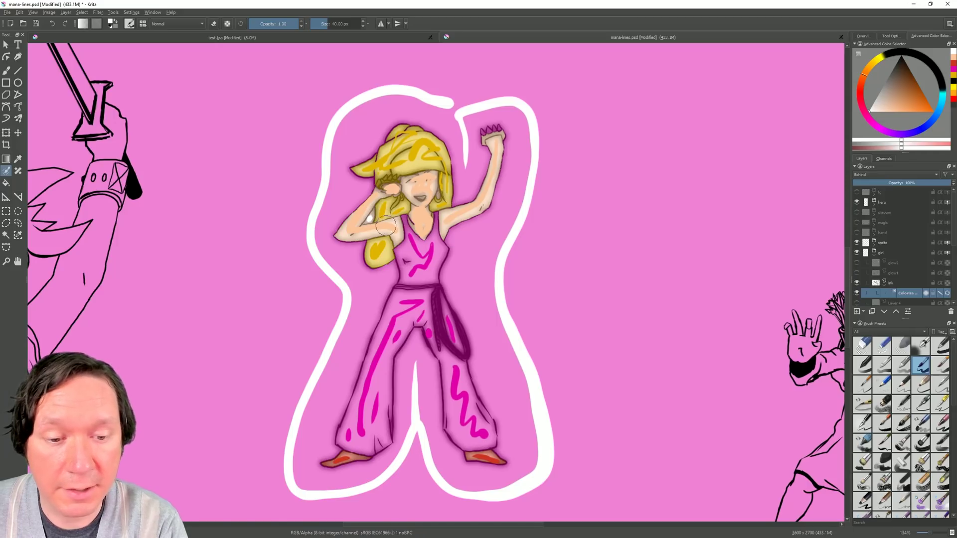
pyautogui.click(891, 36)
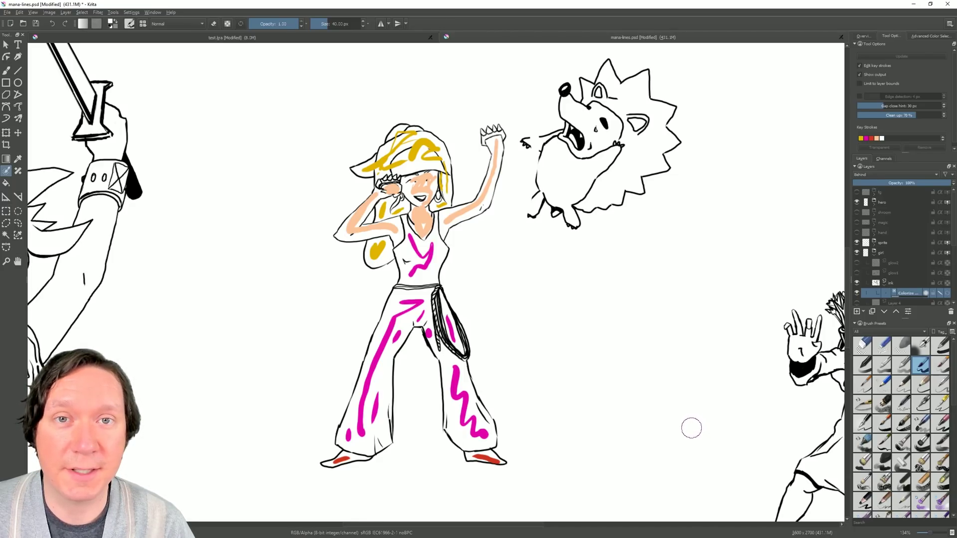
pyautogui.click(859, 65)
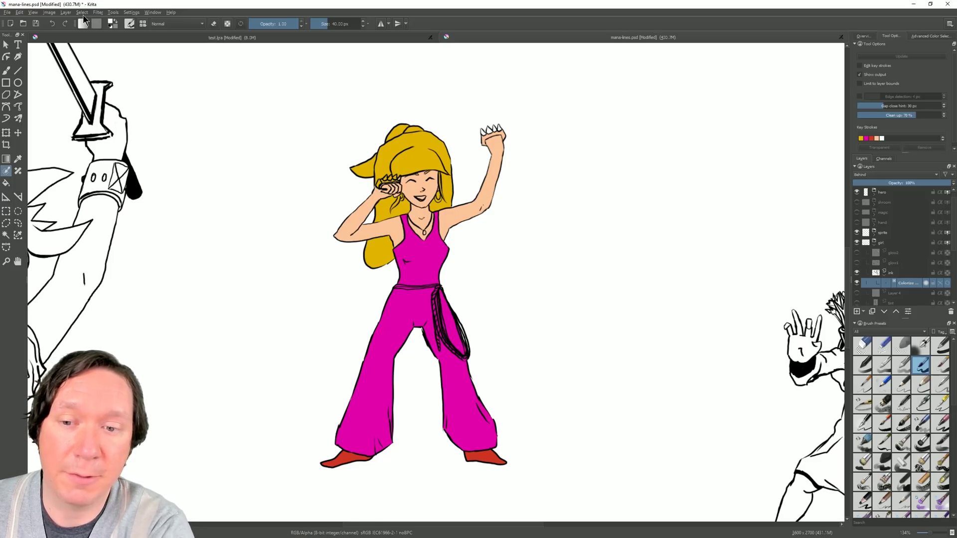
# Convert the girl's colorize mask to a paint layer
pyautogui.click(66, 13)
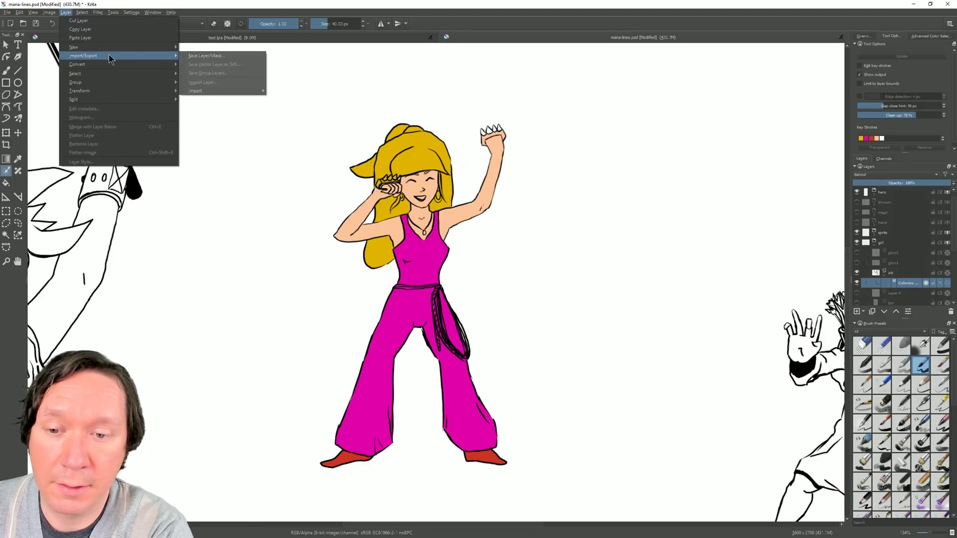
pyautogui.moveTo(112, 65)
pyautogui.click(212, 64)
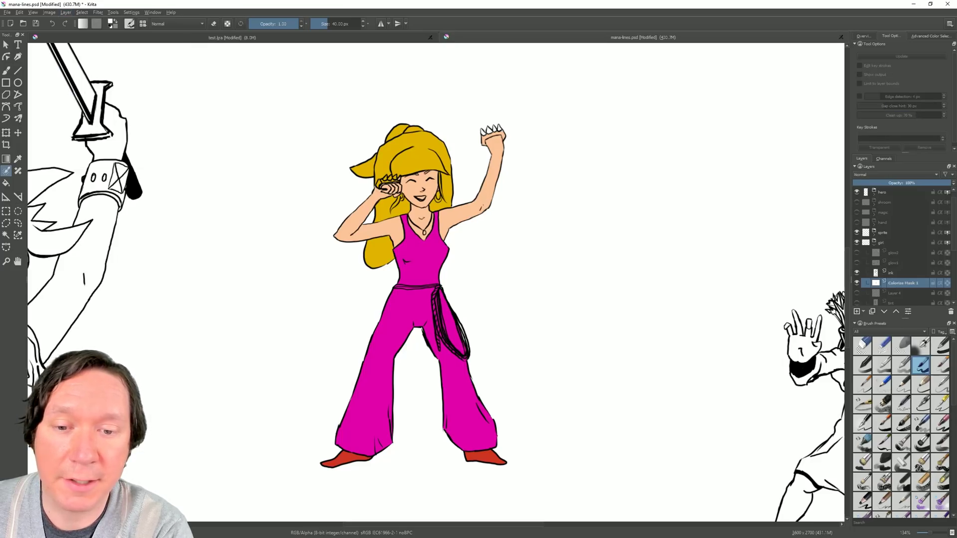
# Split the converted layer by colour into alpha-locked layers inside a group, naming them from the Default palette
pyautogui.click(64, 13)
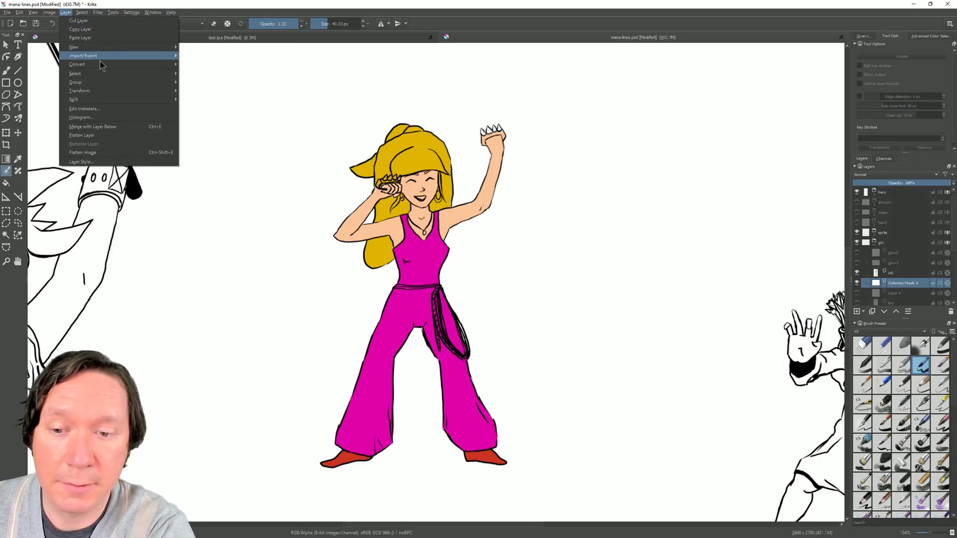
pyautogui.moveTo(122, 99)
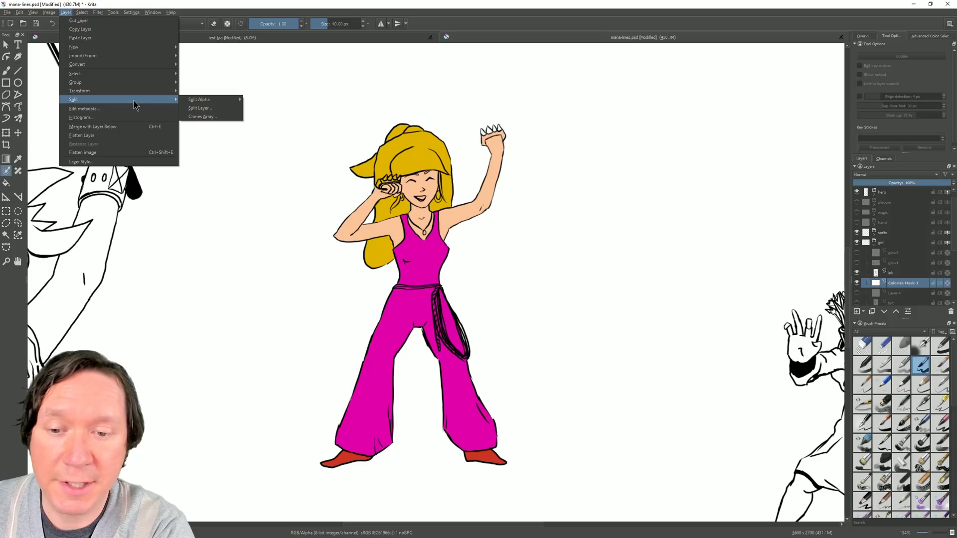
pyautogui.click(222, 109)
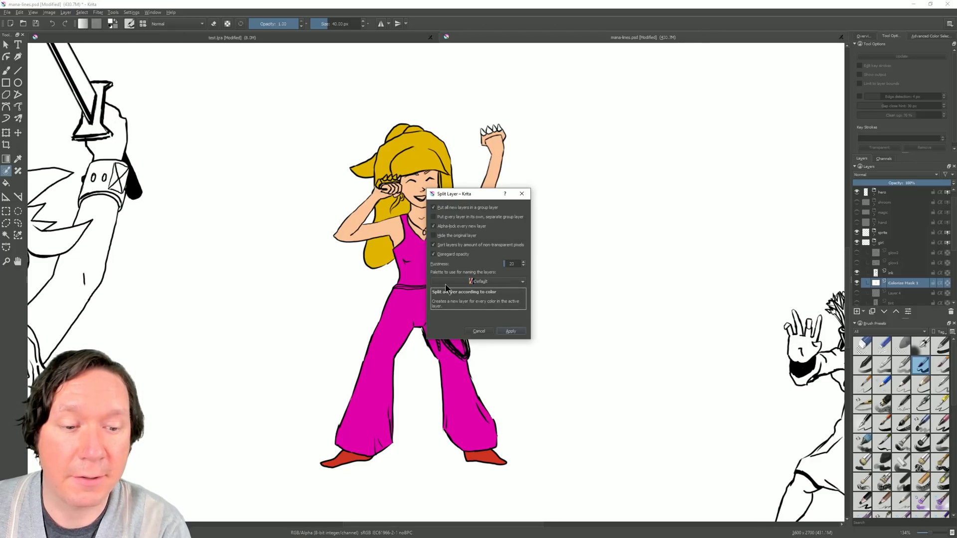
pyautogui.click(510, 331)
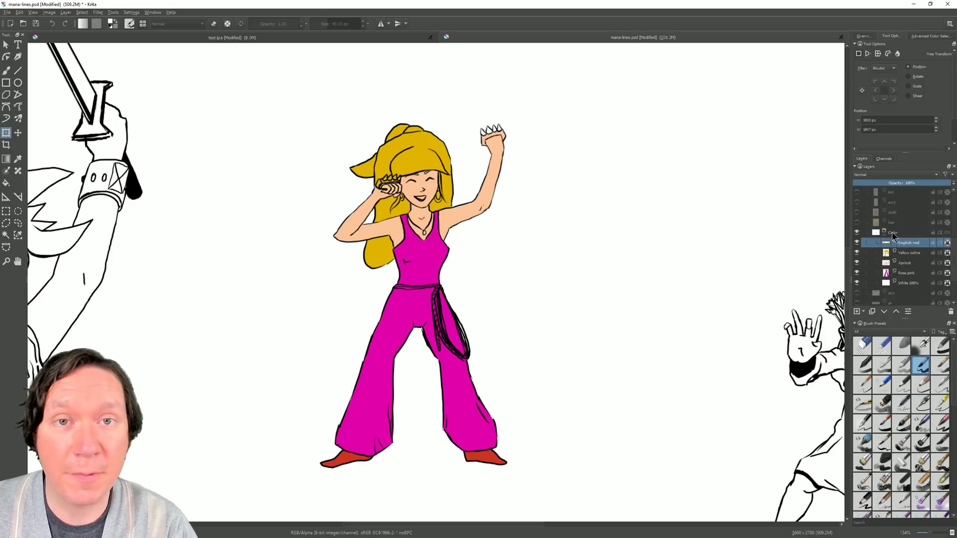
# Examine the split colour layers by toggling the visibility of the Yellow ochre and Rose pink layers
pyautogui.scroll(1, 954, 265)
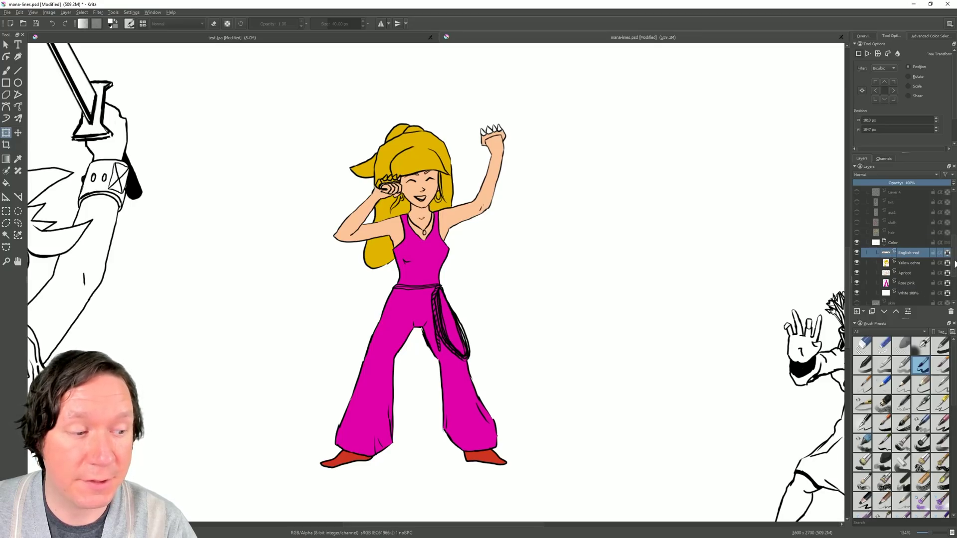
pyautogui.scroll(3, 954, 264)
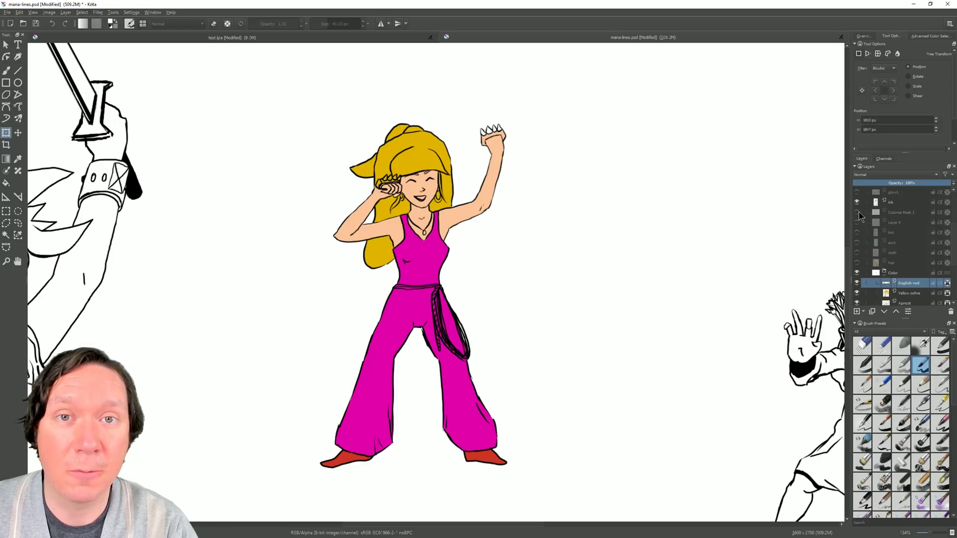
pyautogui.scroll(-2, 950, 240)
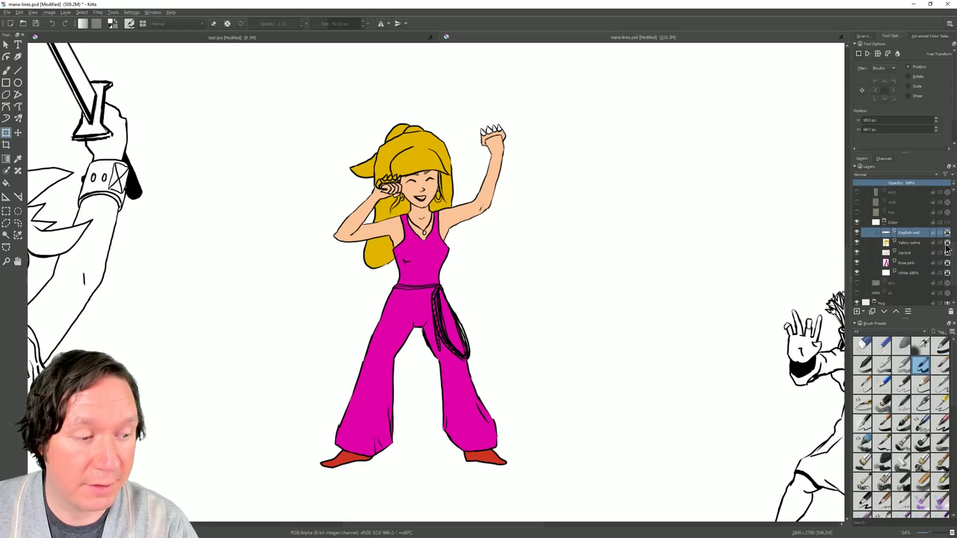
pyautogui.click(857, 243)
pyautogui.click(857, 245)
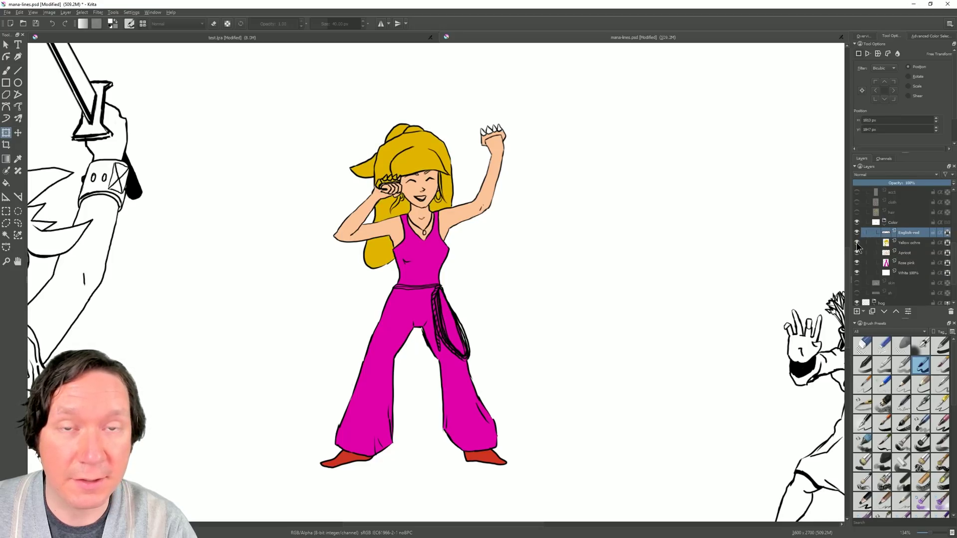
pyautogui.click(857, 245)
pyautogui.click(857, 263)
pyautogui.click(857, 263)
pyautogui.click(857, 245)
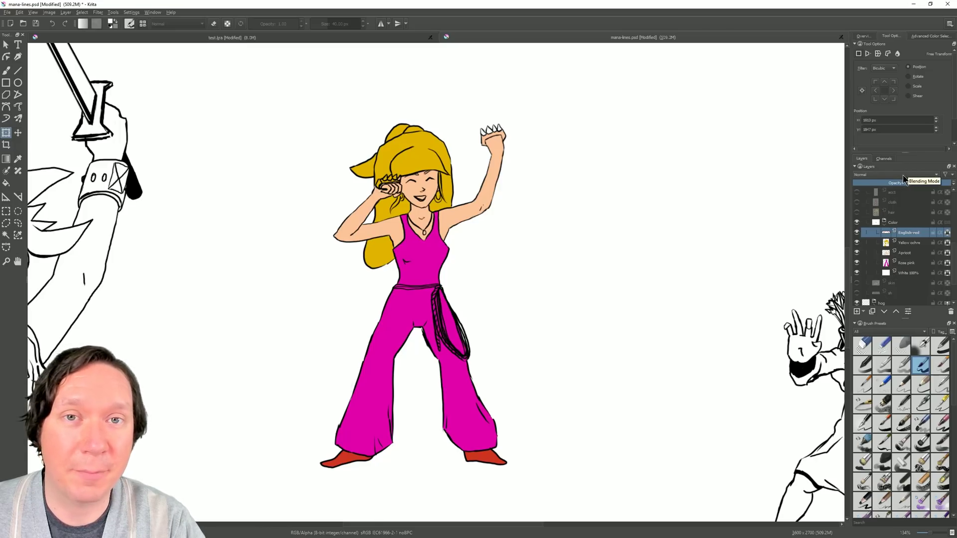
# Show and select the Colorize Mask 1 layer above the group of split colour layers
pyautogui.scroll(2, 857, 213)
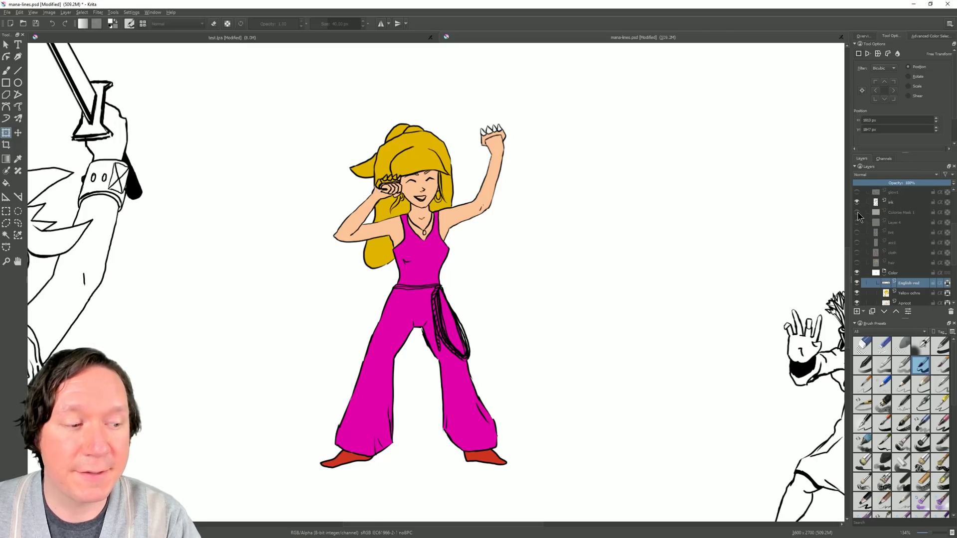
pyautogui.click(900, 213)
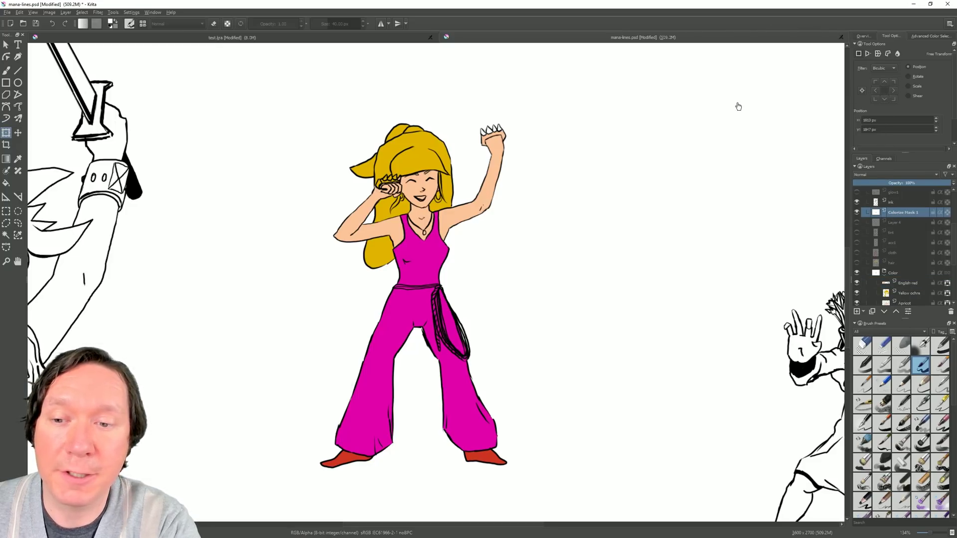
pyautogui.click(7, 12)
pyautogui.click(20, 56)
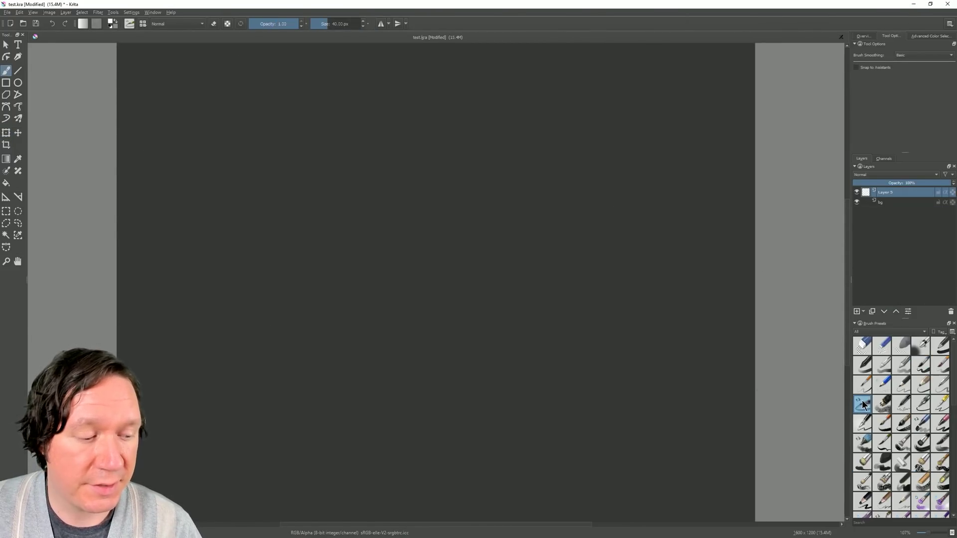
# Try the first brush preset with several strokes across the dark canvas of test.kra, and clear the layer
pyautogui.moveTo(863, 404)
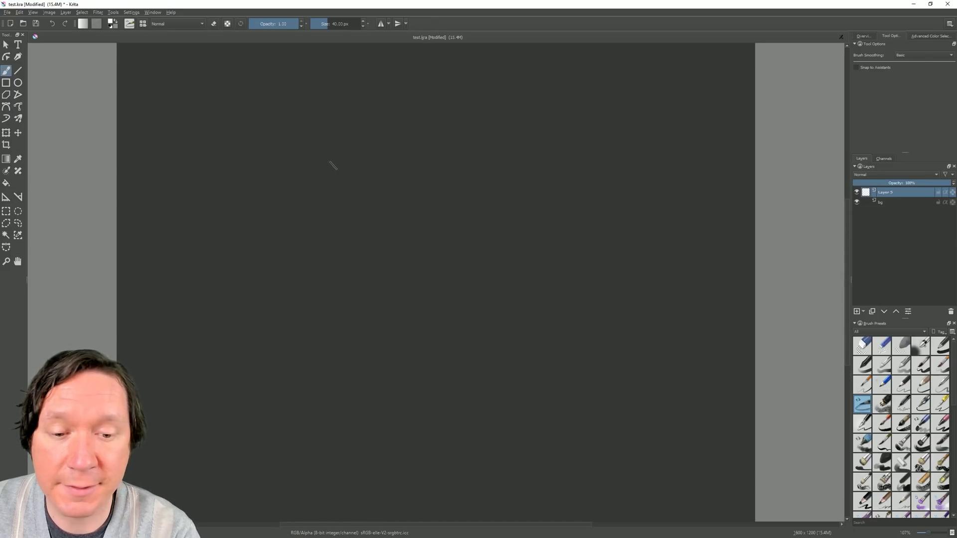
pyautogui.moveTo(322, 231)
pyautogui.mouseDown()
pyautogui.moveTo(361, 250)
pyautogui.moveTo(428, 228)
pyautogui.moveTo(487, 227)
pyautogui.moveTo(503, 258)
pyautogui.moveTo(540, 265)
pyautogui.moveTo(581, 241)
pyautogui.moveTo(593, 249)
pyautogui.moveTo(551, 297)
pyautogui.mouseUp()
pyautogui.moveTo(294, 343)
pyautogui.mouseDown()
pyautogui.moveTo(352, 304)
pyautogui.moveTo(370, 304)
pyautogui.moveTo(335, 372)
pyautogui.moveTo(408, 311)
pyautogui.moveTo(376, 389)
pyautogui.moveTo(434, 330)
pyautogui.moveTo(445, 337)
pyautogui.moveTo(428, 376)
pyautogui.moveTo(504, 348)
pyautogui.moveTo(490, 384)
pyautogui.moveTo(539, 348)
pyautogui.moveTo(547, 394)
pyautogui.moveTo(601, 334)
pyautogui.mouseUp()
pyautogui.moveTo(471, 163); pyautogui.dragTo(526, 137)
pyautogui.press('Delete')
# Paint white shaded patches and dabs with a soft textured 60 px brush preset, and a loose zigzag below them with a bristly preset
pyautogui.click(881, 405)
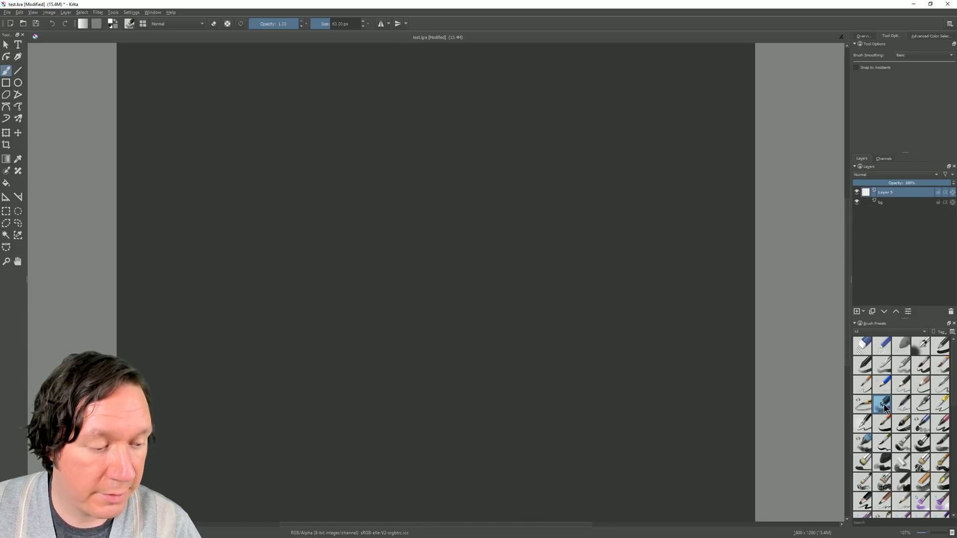
pyautogui.moveTo(374, 159)
pyautogui.mouseDown()
pyautogui.moveTo(316, 203)
pyautogui.moveTo(288, 278)
pyautogui.moveTo(299, 321)
pyautogui.moveTo(435, 255)
pyautogui.moveTo(449, 265)
pyautogui.moveTo(523, 252)
pyautogui.moveTo(435, 310)
pyautogui.moveTo(390, 285)
pyautogui.moveTo(397, 220)
pyautogui.moveTo(338, 282)
pyautogui.moveTo(375, 184)
pyautogui.mouseUp()
pyautogui.moveTo(456, 126); pyautogui.dragTo(470, 137)
pyautogui.moveTo(513, 152)
pyautogui.mouseDown()
pyautogui.moveTo(573, 132)
pyautogui.moveTo(554, 164)
pyautogui.moveTo(599, 152)
pyautogui.moveTo(633, 164)
pyautogui.moveTo(623, 202)
pyautogui.mouseUp()
pyautogui.moveTo(643, 260)
pyautogui.mouseDown()
pyautogui.moveTo(523, 316)
pyautogui.moveTo(623, 324)
pyautogui.moveTo(663, 351)
pyautogui.mouseUp()
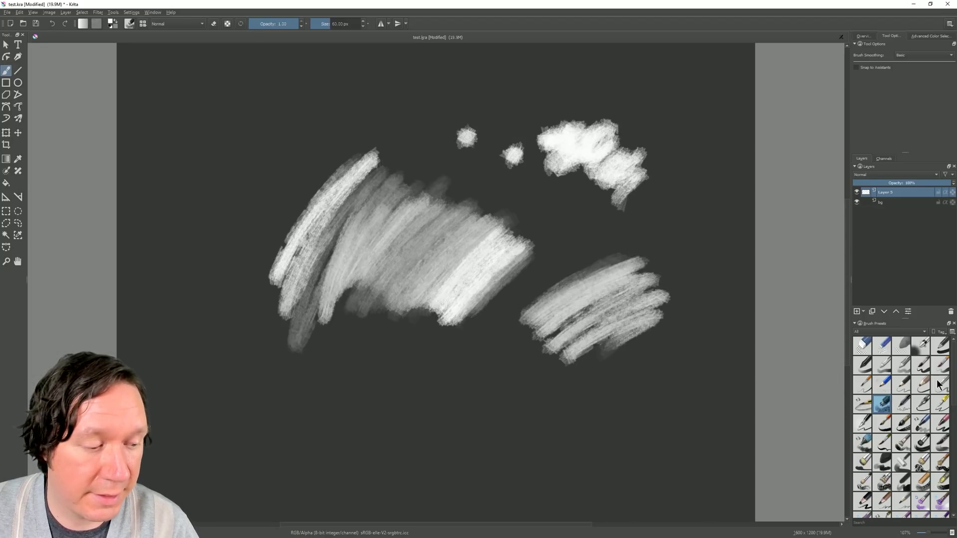
pyautogui.click(905, 426)
pyautogui.moveTo(498, 359); pyautogui.dragTo(626, 385)
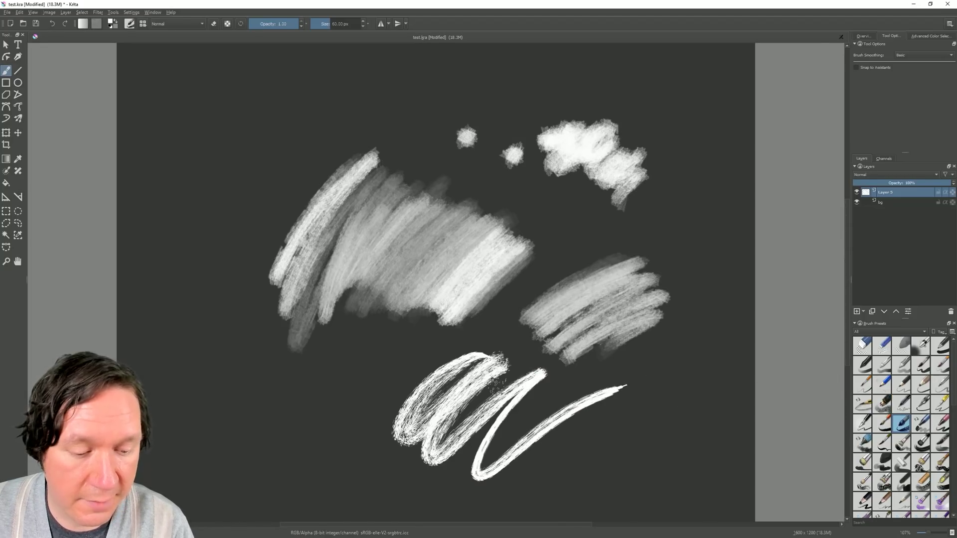
# Paint long white bristle zigzags and curved strokes across the upper and middle canvas, and clear the layer
pyautogui.moveTo(294, 114); pyautogui.dragTo(413, 101)
pyautogui.moveTo(372, 147); pyautogui.dragTo(536, 90)
pyautogui.moveTo(431, 131)
pyautogui.mouseDown()
pyautogui.moveTo(476, 113)
pyautogui.moveTo(611, 100)
pyautogui.mouseUp()
pyautogui.moveTo(524, 153)
pyautogui.mouseDown()
pyautogui.moveTo(528, 210)
pyautogui.moveTo(701, 220)
pyautogui.mouseUp()
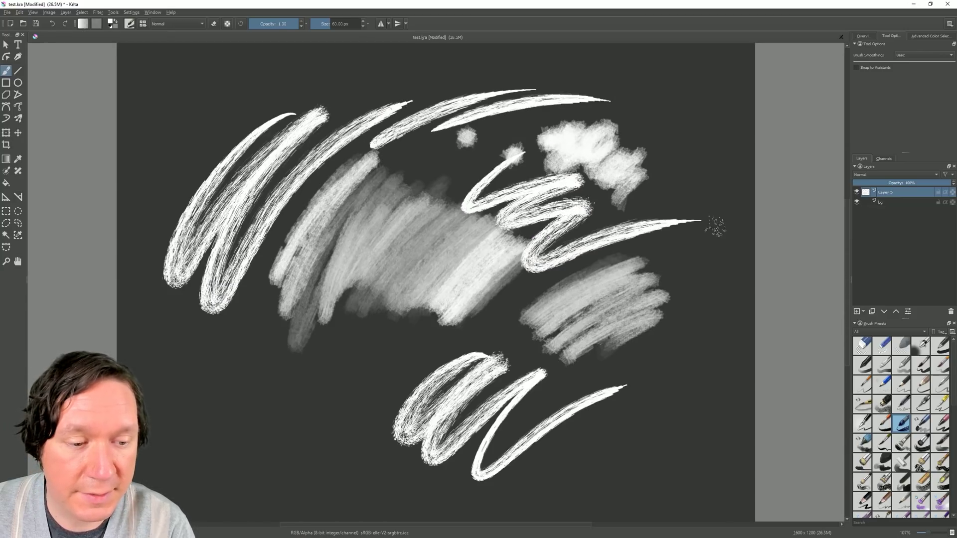
pyautogui.moveTo(414, 335); pyautogui.dragTo(324, 407)
pyautogui.hotkey('ctrl', 'a')
pyautogui.press('Delete')
# Paint a patch of overlapping white diagonal strokes in the middle of the canvas with a 70 px streaky bristle preset
pyautogui.click(941, 443)
pyautogui.moveTo(409, 178)
pyautogui.mouseDown()
pyautogui.moveTo(428, 181)
pyautogui.moveTo(344, 323)
pyautogui.moveTo(448, 232)
pyautogui.moveTo(414, 359)
pyautogui.moveTo(505, 240)
pyautogui.moveTo(478, 344)
pyautogui.mouseUp()
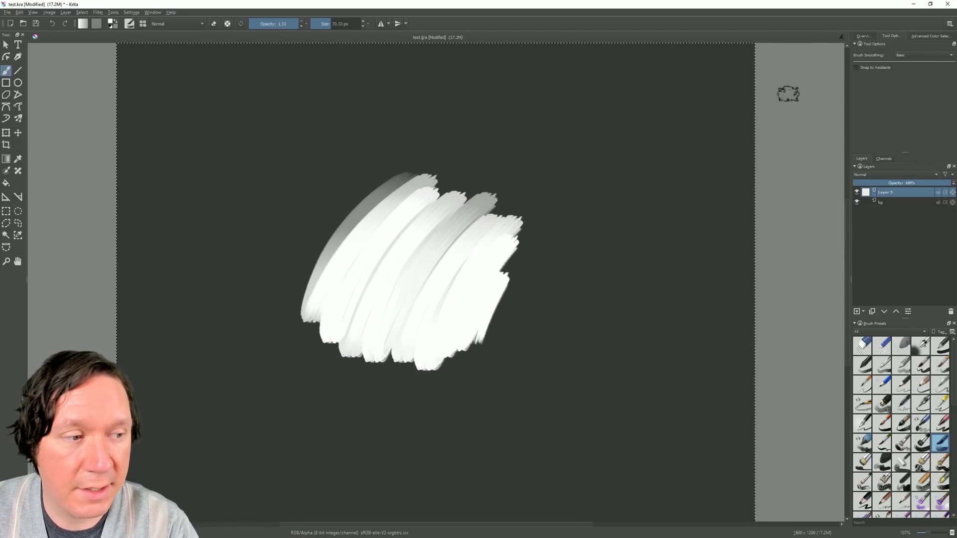
# Paint dark yellow strokes over the white patch and blend their edges outward, alternating between the current and the previous brush preset
pyautogui.click(930, 36)
pyautogui.click(928, 100)
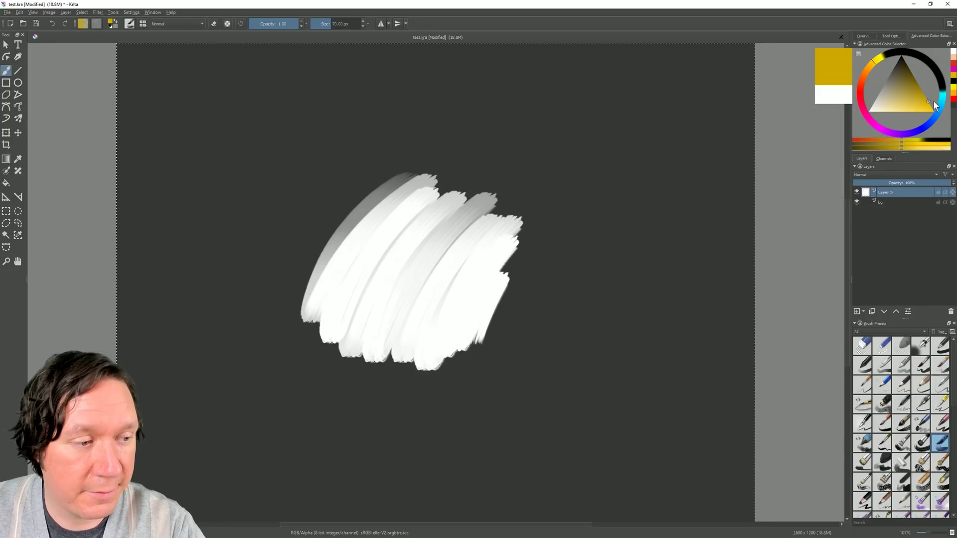
pyautogui.moveTo(372, 234)
pyautogui.mouseDown()
pyautogui.moveTo(341, 287)
pyautogui.moveTo(387, 233)
pyautogui.moveTo(359, 326)
pyautogui.moveTo(401, 262)
pyautogui.moveTo(465, 211)
pyautogui.moveTo(416, 316)
pyautogui.moveTo(429, 345)
pyautogui.moveTo(455, 332)
pyautogui.moveTo(396, 202)
pyautogui.moveTo(343, 327)
pyautogui.moveTo(453, 216)
pyautogui.moveTo(476, 229)
pyautogui.moveTo(486, 256)
pyautogui.moveTo(451, 284)
pyautogui.moveTo(404, 213)
pyautogui.moveTo(418, 219)
pyautogui.moveTo(384, 287)
pyautogui.moveTo(400, 309)
pyautogui.moveTo(427, 313)
pyautogui.moveTo(474, 290)
pyautogui.moveTo(430, 241)
pyautogui.moveTo(352, 304)
pyautogui.moveTo(395, 260)
pyautogui.moveTo(405, 282)
pyautogui.moveTo(429, 283)
pyautogui.moveTo(433, 339)
pyautogui.moveTo(437, 299)
pyautogui.moveTo(405, 237)
pyautogui.moveTo(432, 230)
pyautogui.moveTo(445, 271)
pyautogui.moveTo(446, 342)
pyautogui.moveTo(417, 248)
pyautogui.moveTo(445, 266)
pyautogui.mouseUp()
pyautogui.press('/')
pyautogui.moveTo(478, 170)
pyautogui.mouseDown()
pyautogui.moveTo(500, 149)
pyautogui.moveTo(462, 218)
pyautogui.moveTo(473, 239)
pyautogui.moveTo(611, 133)
pyautogui.mouseUp()
pyautogui.moveTo(527, 210); pyautogui.dragTo(481, 324)
pyautogui.moveTo(558, 205); pyautogui.dragTo(486, 322)
pyautogui.moveTo(426, 169)
pyautogui.mouseDown()
pyautogui.moveTo(329, 253)
pyautogui.moveTo(332, 285)
pyautogui.moveTo(379, 209)
pyautogui.moveTo(332, 275)
pyautogui.moveTo(334, 352)
pyautogui.moveTo(351, 396)
pyautogui.moveTo(412, 348)
pyautogui.moveTo(438, 349)
pyautogui.mouseUp()
pyautogui.moveTo(588, 260); pyautogui.dragTo(429, 419)
pyautogui.press('/')
pyautogui.moveTo(349, 205)
pyautogui.mouseDown()
pyautogui.moveTo(328, 242)
pyautogui.moveTo(404, 164)
pyautogui.moveTo(483, 139)
pyautogui.moveTo(560, 135)
pyautogui.moveTo(590, 158)
pyautogui.moveTo(553, 234)
pyautogui.moveTo(554, 292)
pyautogui.moveTo(540, 321)
pyautogui.moveTo(459, 428)
pyautogui.moveTo(402, 421)
pyautogui.moveTo(312, 352)
pyautogui.mouseUp()
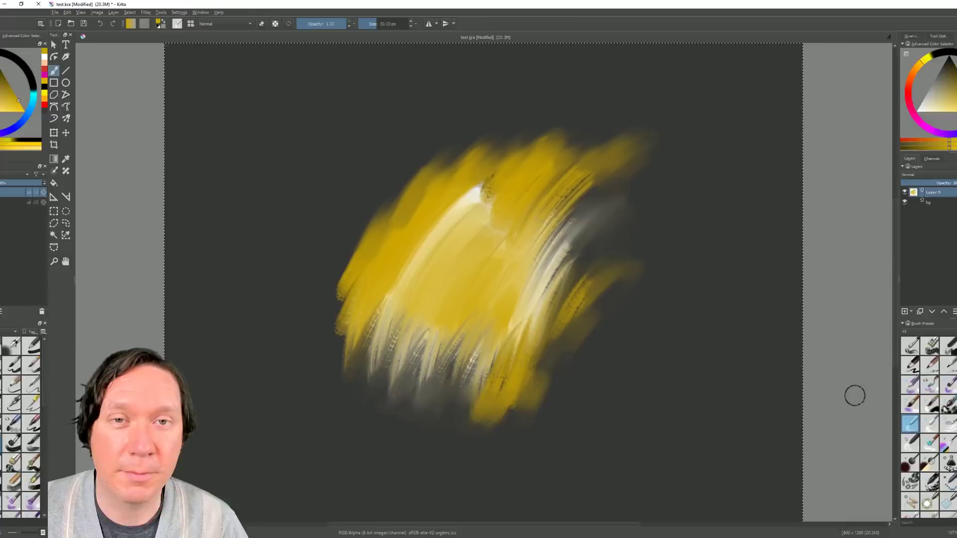
# Paint a small yellow zigzag above the blended patch with the Bristles-2_Flat_Rough preset at 40 px
pyautogui.click(949, 443)
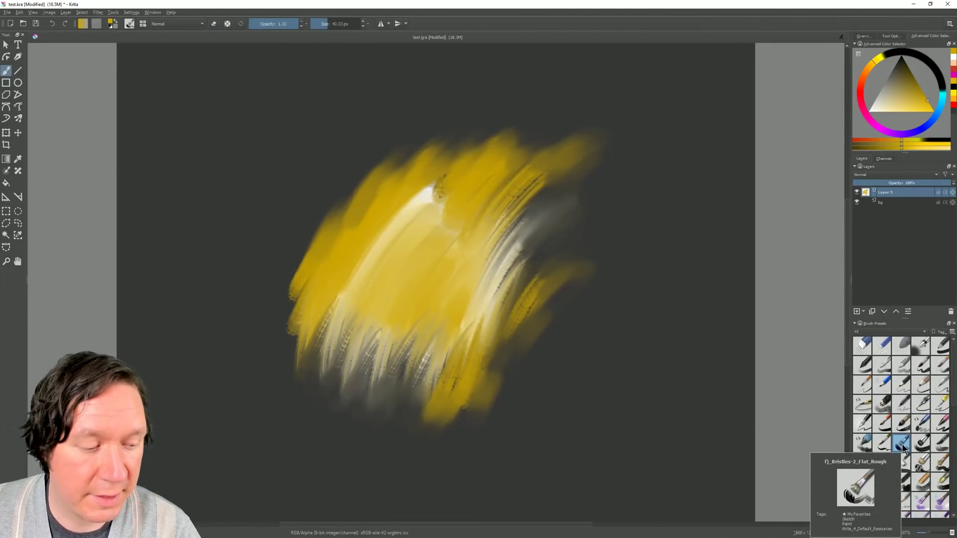
pyautogui.moveTo(328, 119)
pyautogui.mouseDown()
pyautogui.moveTo(280, 194)
pyautogui.moveTo(344, 119)
pyautogui.moveTo(394, 115)
pyautogui.moveTo(362, 139)
pyautogui.mouseUp()
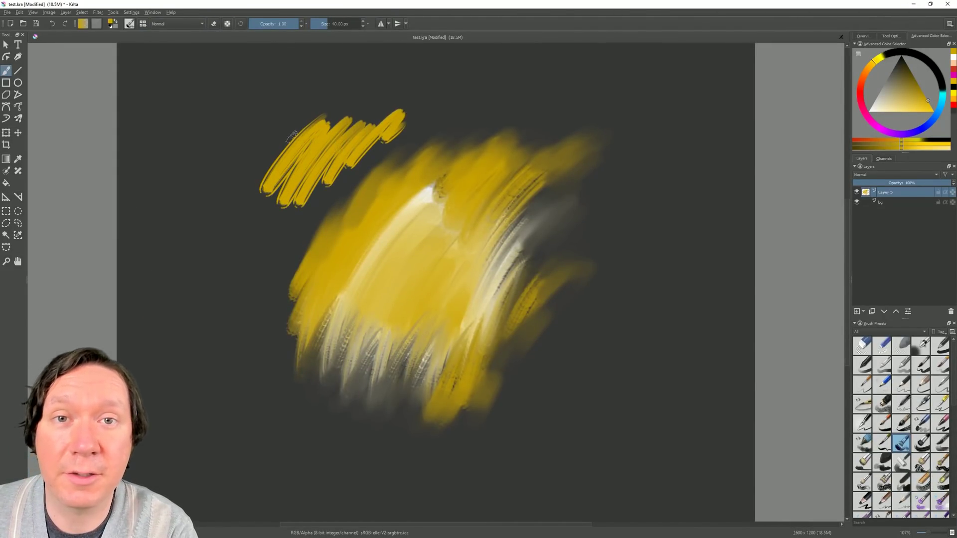
# In the brush editor, browse the predefined brush tips and choose the gradient tip
pyautogui.click(129, 25)
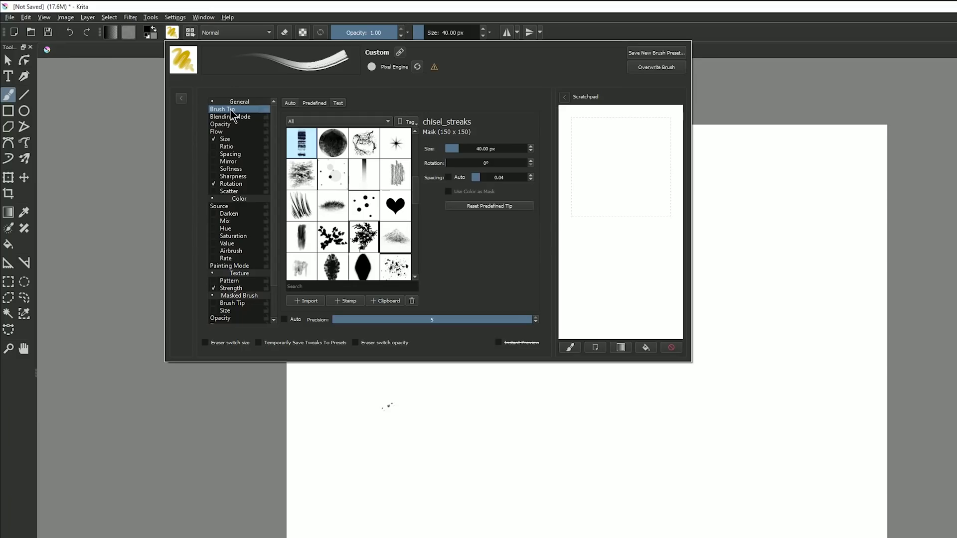
pyautogui.press('Right')
pyautogui.press('Right')
pyautogui.press('Right')
pyautogui.press('Right')
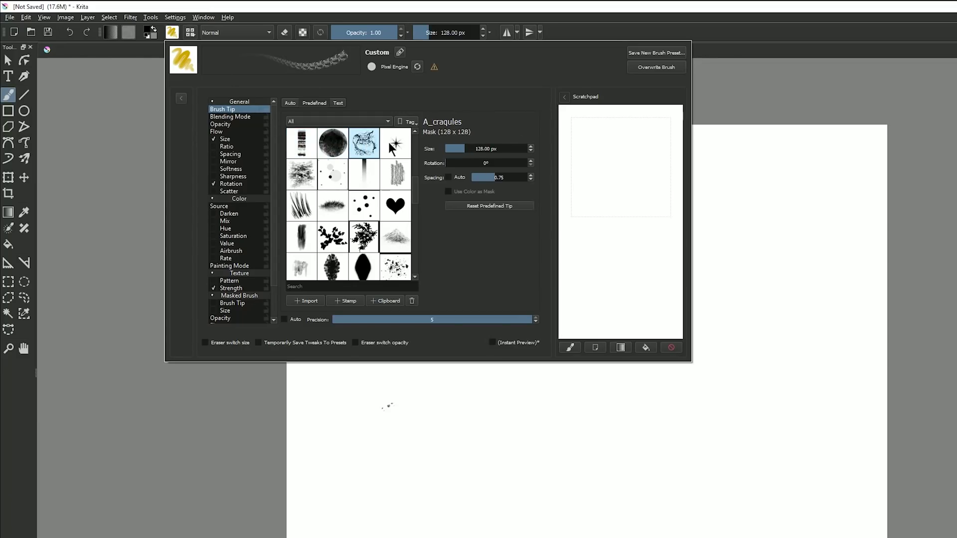
pyautogui.click(331, 172)
pyautogui.click(357, 168)
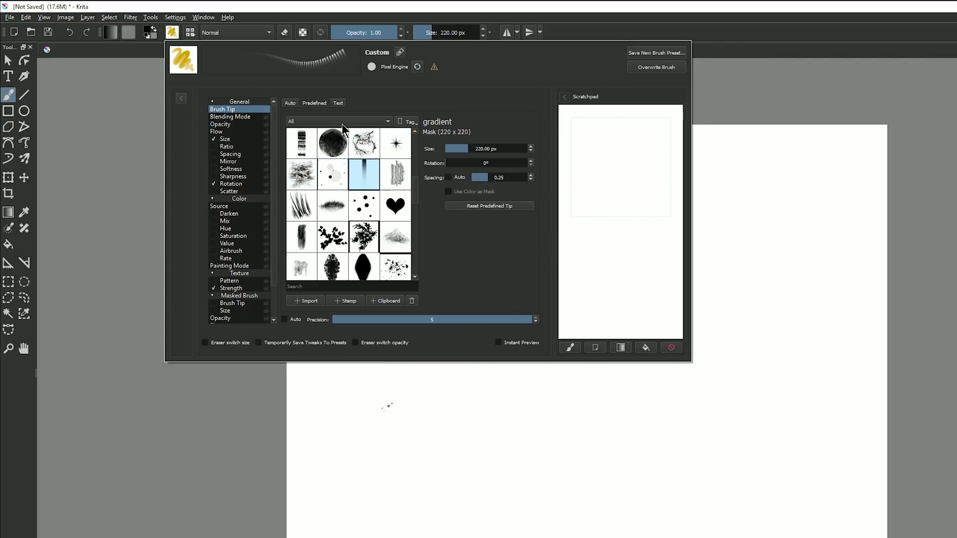
# Try other predefined tips in the grid, and test the gradient tip on the white canvas
pyautogui.press('Right')
pyautogui.press('Down')
pyautogui.press('Left')
pyautogui.press('Left')
pyautogui.press('Left')
pyautogui.press('Down')
pyautogui.press('Right')
pyautogui.press('Right')
pyautogui.press('Right')
pyautogui.click(363, 172)
pyautogui.click(728, 207)
pyautogui.click(728, 207)
pyautogui.moveTo(474, 284)
pyautogui.mouseDown()
pyautogui.moveTo(549, 249)
pyautogui.moveTo(575, 293)
pyautogui.moveTo(463, 386)
pyautogui.moveTo(617, 326)
pyautogui.moveTo(607, 392)
pyautogui.moveTo(646, 412)
pyautogui.moveTo(722, 367)
pyautogui.moveTo(756, 247)
pyautogui.moveTo(657, 196)
pyautogui.moveTo(729, 237)
pyautogui.moveTo(717, 375)
pyautogui.moveTo(576, 310)
pyautogui.moveTo(402, 376)
pyautogui.moveTo(508, 446)
pyautogui.moveTo(737, 481)
pyautogui.mouseUp()
# Enable the masked brush tip with Multiply blending, compare several predefined tips, and choose chalk_round_hard
pyautogui.click(231, 295)
pyautogui.click(232, 297)
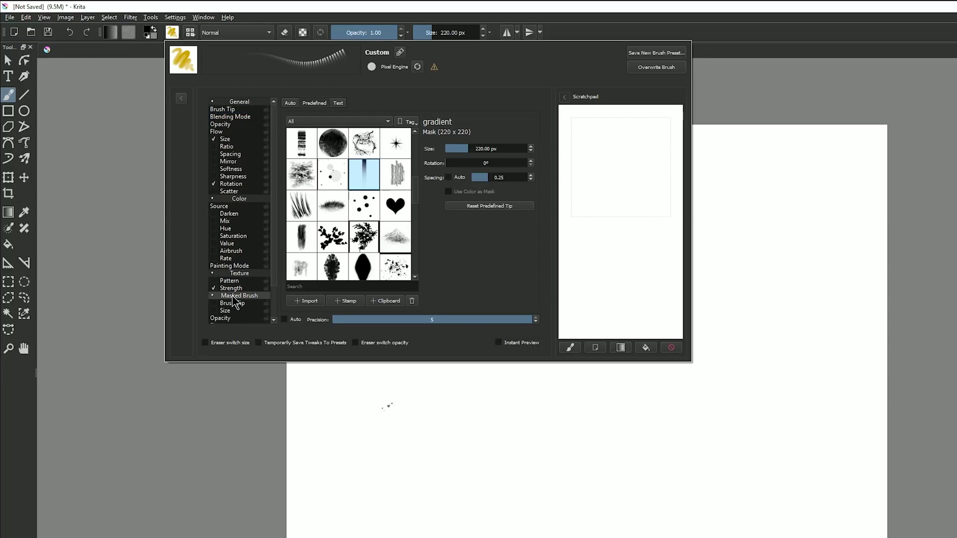
pyautogui.click(215, 302)
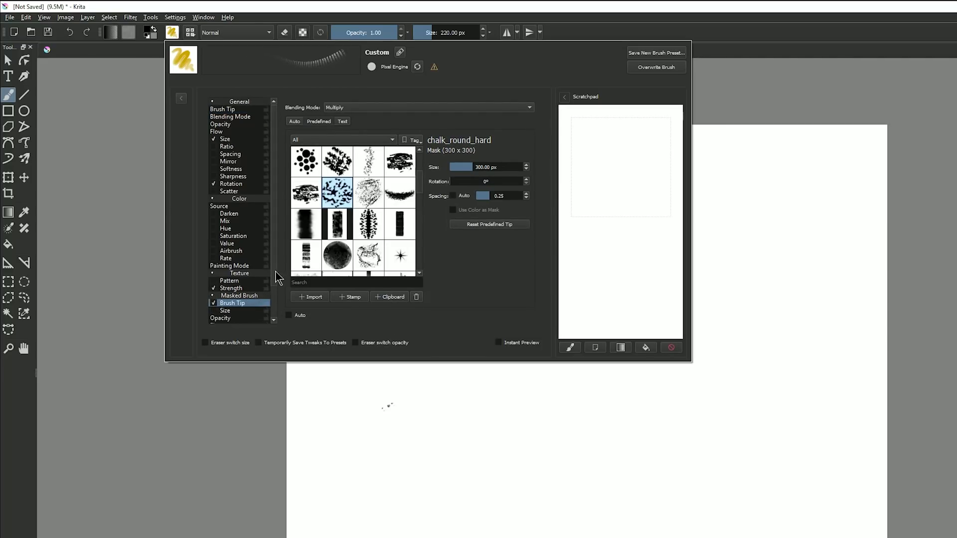
pyautogui.click(314, 171)
pyautogui.click(344, 167)
pyautogui.click(369, 168)
pyautogui.click(400, 169)
pyautogui.click(400, 256)
pyautogui.click(343, 197)
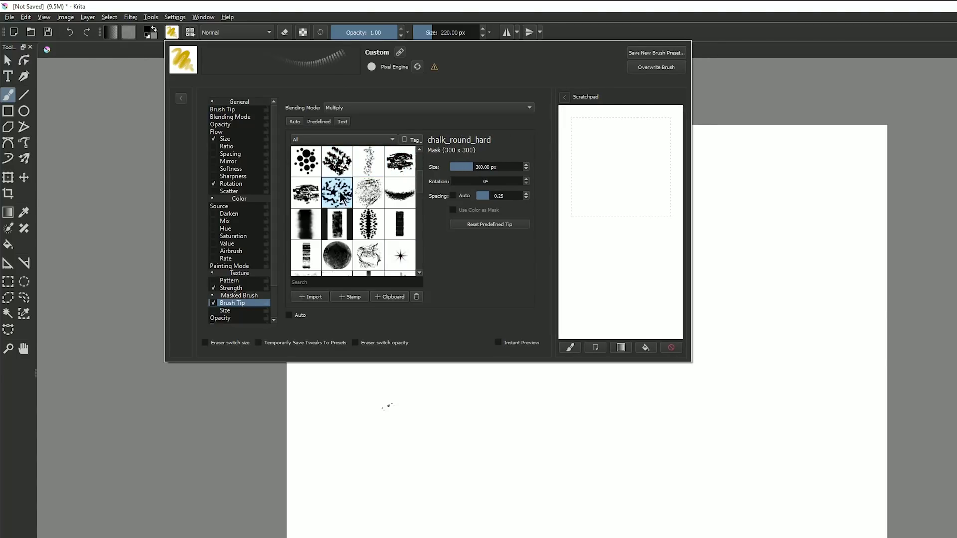
# Test the masked gradient brush with strokes on the white canvas, undo the last stroke, and reopen the brush editor
pyautogui.click(504, 393)
pyautogui.moveTo(504, 394); pyautogui.dragTo(474, 399)
pyautogui.moveTo(418, 356)
pyautogui.mouseDown()
pyautogui.moveTo(552, 284)
pyautogui.moveTo(523, 409)
pyautogui.moveTo(642, 296)
pyautogui.moveTo(670, 447)
pyautogui.moveTo(711, 266)
pyautogui.moveTo(522, 232)
pyautogui.moveTo(371, 266)
pyautogui.moveTo(471, 183)
pyautogui.moveTo(695, 189)
pyautogui.moveTo(803, 283)
pyautogui.moveTo(448, 335)
pyautogui.moveTo(364, 423)
pyautogui.moveTo(397, 502)
pyautogui.moveTo(527, 521)
pyautogui.moveTo(591, 448)
pyautogui.moveTo(664, 501)
pyautogui.moveTo(743, 494)
pyautogui.moveTo(771, 423)
pyautogui.moveTo(815, 377)
pyautogui.moveTo(800, 309)
pyautogui.moveTo(656, 339)
pyautogui.moveTo(510, 393)
pyautogui.moveTo(580, 287)
pyautogui.moveTo(591, 221)
pyautogui.moveTo(431, 294)
pyautogui.moveTo(501, 192)
pyautogui.moveTo(635, 206)
pyautogui.moveTo(542, 148)
pyautogui.moveTo(418, 201)
pyautogui.moveTo(430, 386)
pyautogui.moveTo(557, 445)
pyautogui.moveTo(622, 283)
pyautogui.moveTo(672, 382)
pyautogui.moveTo(756, 419)
pyautogui.moveTo(581, 242)
pyautogui.mouseUp()
pyautogui.hotkey('ctrl', 'z')
pyautogui.press('F5')
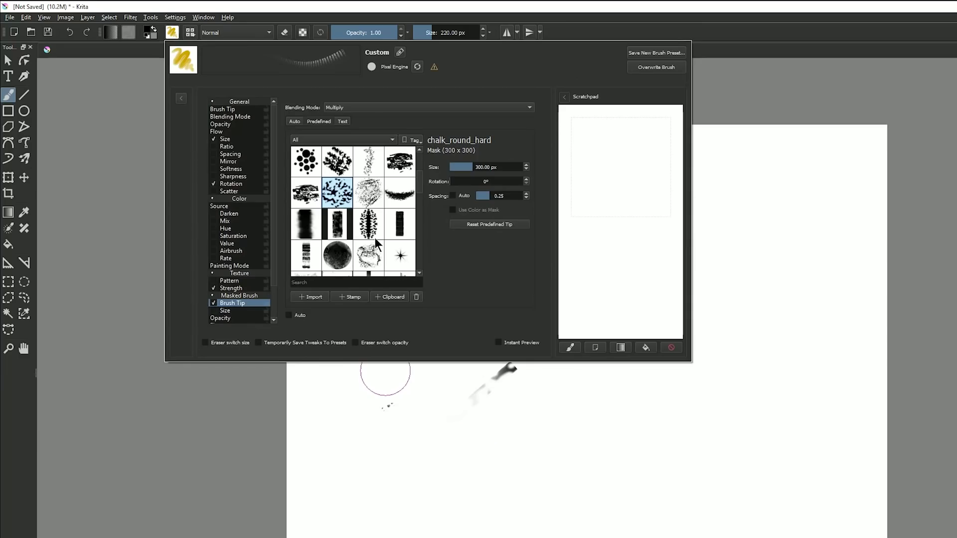
# Combine the Chalk Chisel Random masked tip with the A_craqules main tip, and test the brush with strokes on the white canvas
pyautogui.click(402, 167)
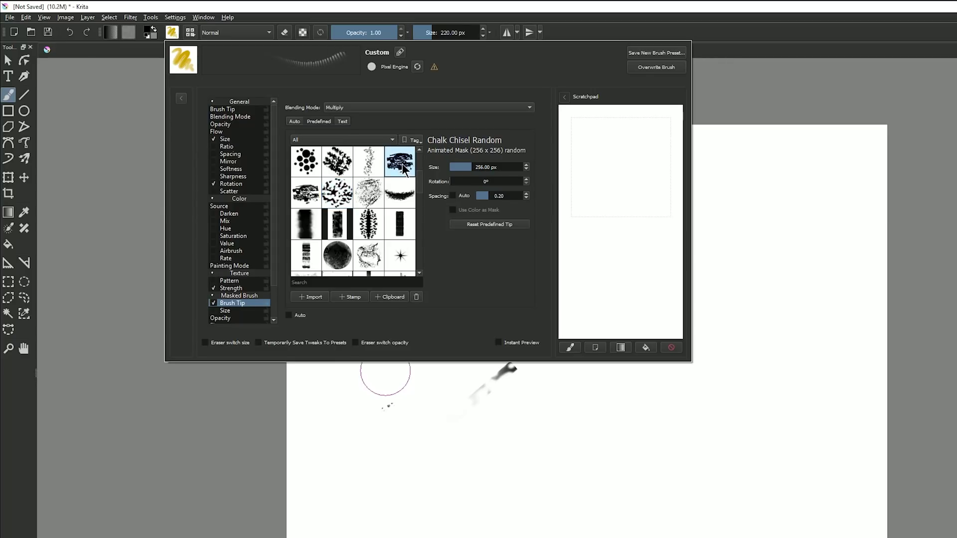
pyautogui.click(234, 110)
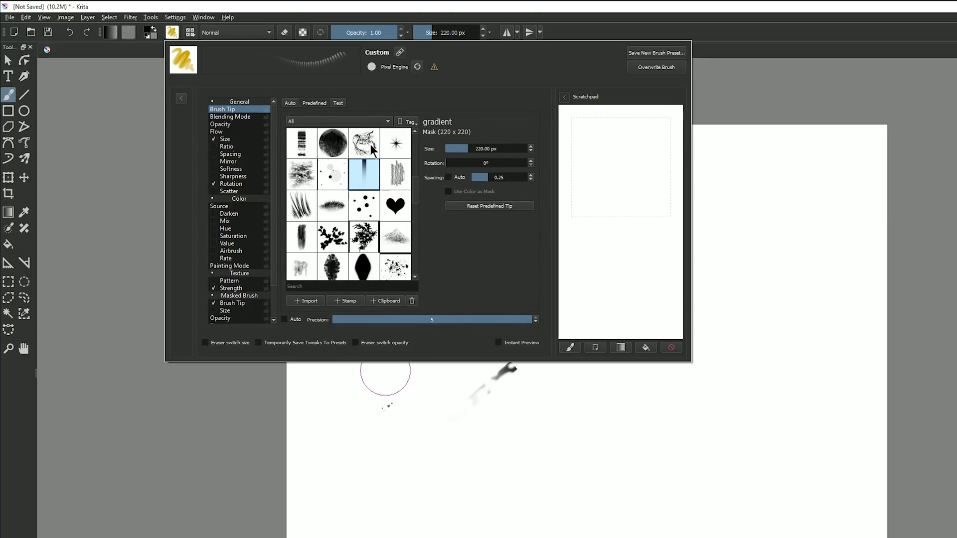
pyautogui.click(376, 150)
pyautogui.click(588, 374)
pyautogui.moveTo(588, 374)
pyautogui.mouseDown()
pyautogui.moveTo(616, 437)
pyautogui.moveTo(624, 289)
pyautogui.moveTo(677, 309)
pyautogui.moveTo(694, 330)
pyautogui.moveTo(665, 247)
pyautogui.moveTo(552, 230)
pyautogui.moveTo(430, 297)
pyautogui.moveTo(378, 233)
pyautogui.moveTo(514, 185)
pyautogui.moveTo(601, 205)
pyautogui.moveTo(688, 194)
pyautogui.moveTo(775, 274)
pyautogui.moveTo(766, 403)
pyautogui.moveTo(745, 446)
pyautogui.moveTo(681, 494)
pyautogui.moveTo(584, 474)
pyautogui.moveTo(495, 428)
pyautogui.mouseUp()
pyautogui.moveTo(496, 427)
pyautogui.mouseDown()
pyautogui.moveTo(543, 372)
pyautogui.moveTo(510, 328)
pyautogui.mouseUp()
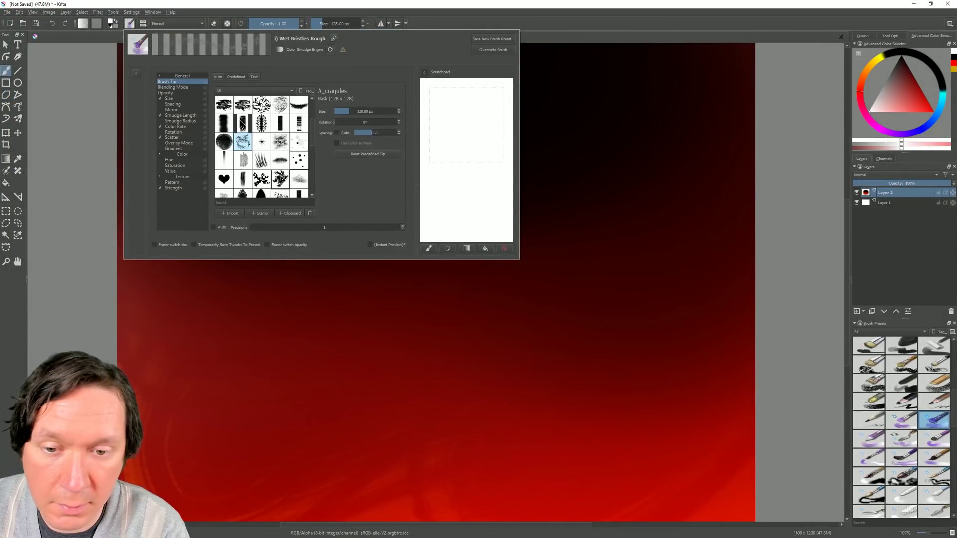
# Set the Wet Bristles Rough brush to Screen blending, and paint a textured white patch on the red and black canvas
pyautogui.click(182, 88)
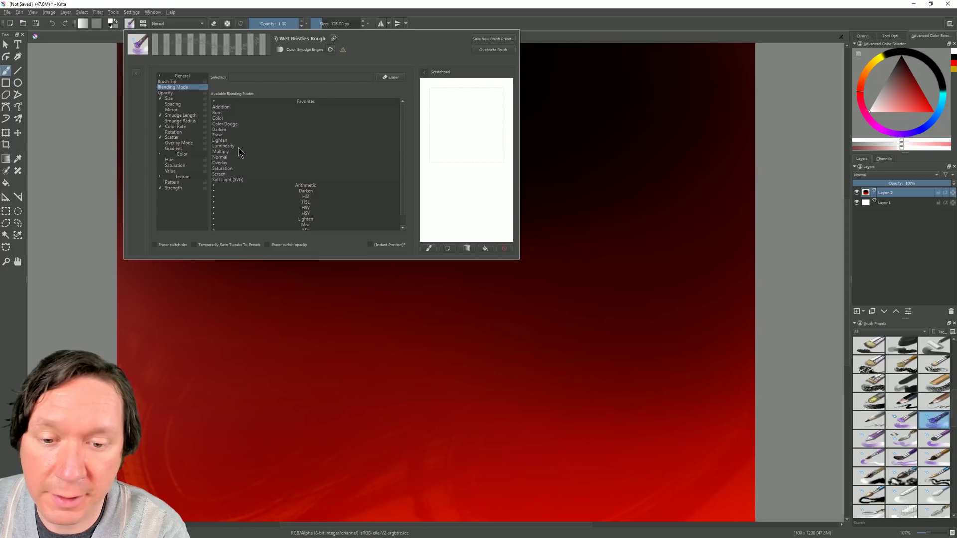
pyautogui.click(219, 175)
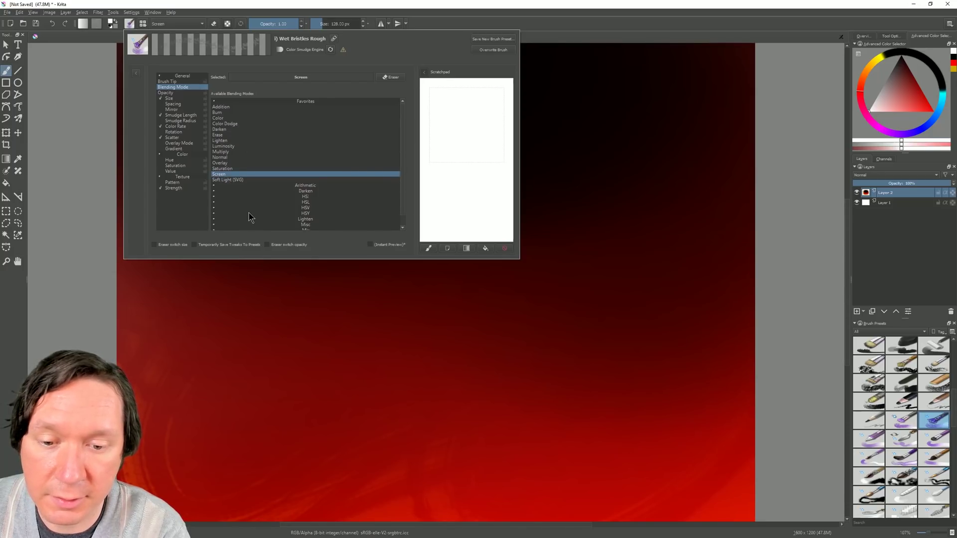
pyautogui.click(312, 267)
pyautogui.moveTo(369, 287)
pyautogui.mouseDown()
pyautogui.moveTo(407, 313)
pyautogui.moveTo(378, 274)
pyautogui.moveTo(366, 304)
pyautogui.moveTo(362, 288)
pyautogui.moveTo(415, 330)
pyautogui.moveTo(420, 252)
pyautogui.moveTo(317, 331)
pyautogui.moveTo(424, 324)
pyautogui.moveTo(382, 248)
pyautogui.moveTo(323, 277)
pyautogui.moveTo(393, 346)
pyautogui.moveTo(430, 258)
pyautogui.moveTo(323, 296)
pyautogui.moveTo(408, 330)
pyautogui.moveTo(375, 251)
pyautogui.moveTo(397, 328)
pyautogui.moveTo(324, 324)
pyautogui.moveTo(434, 302)
pyautogui.moveTo(383, 239)
pyautogui.moveTo(353, 319)
pyautogui.moveTo(427, 279)
pyautogui.moveTo(354, 252)
pyautogui.moveTo(372, 311)
pyautogui.mouseUp()
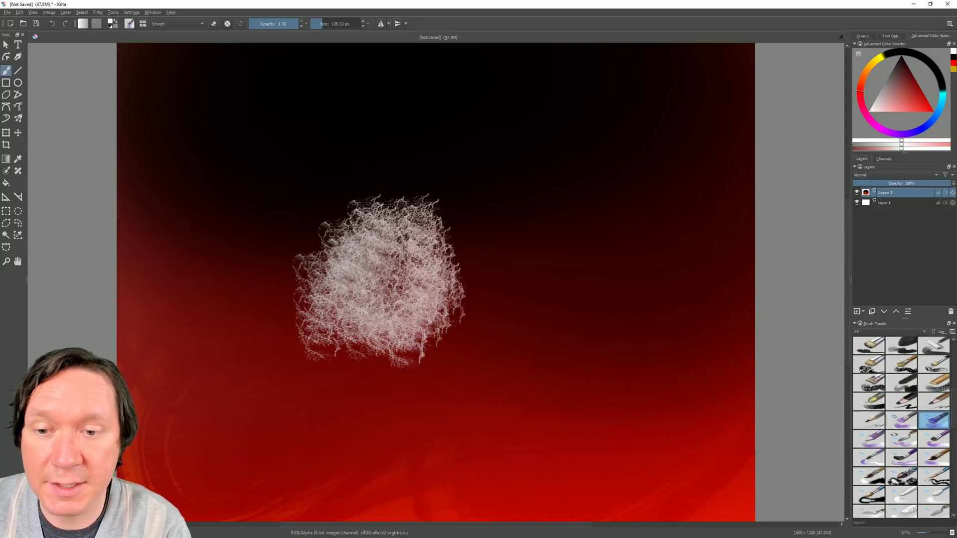
# Set the brush's blending mode to Multiply, and paint beside and below the white patch
pyautogui.click(128, 24)
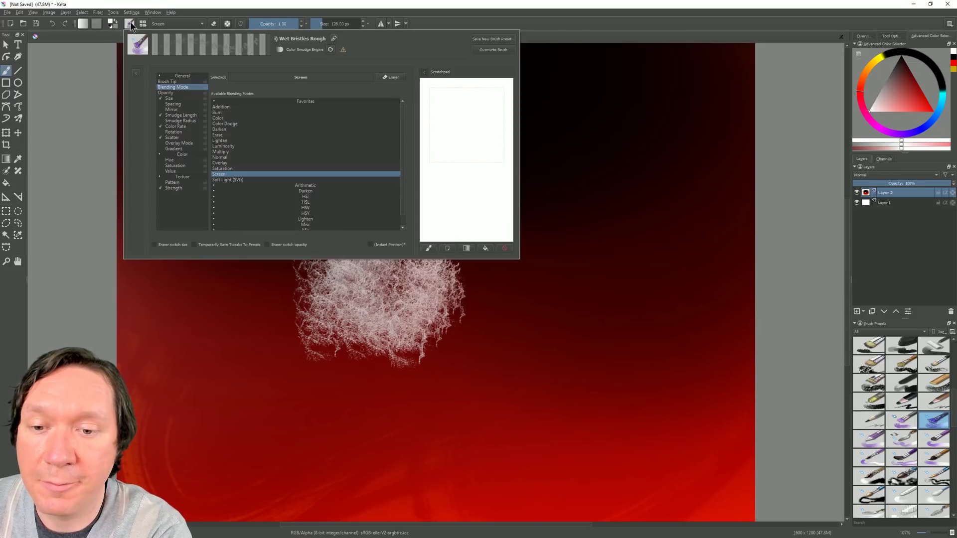
pyautogui.click(224, 152)
pyautogui.click(467, 292)
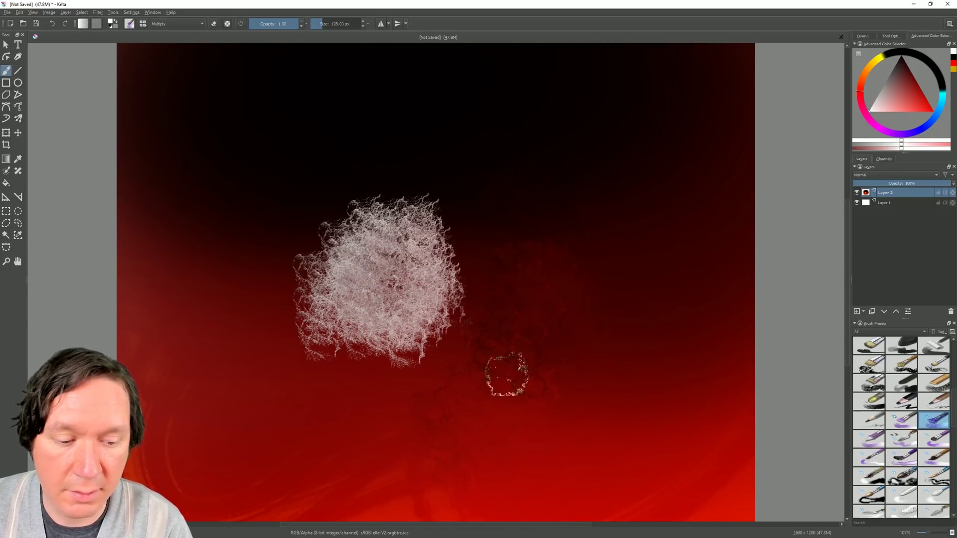
# Set the brush's blending mode to Overlay, and paint over the red area beside the white patch
pyautogui.click(131, 23)
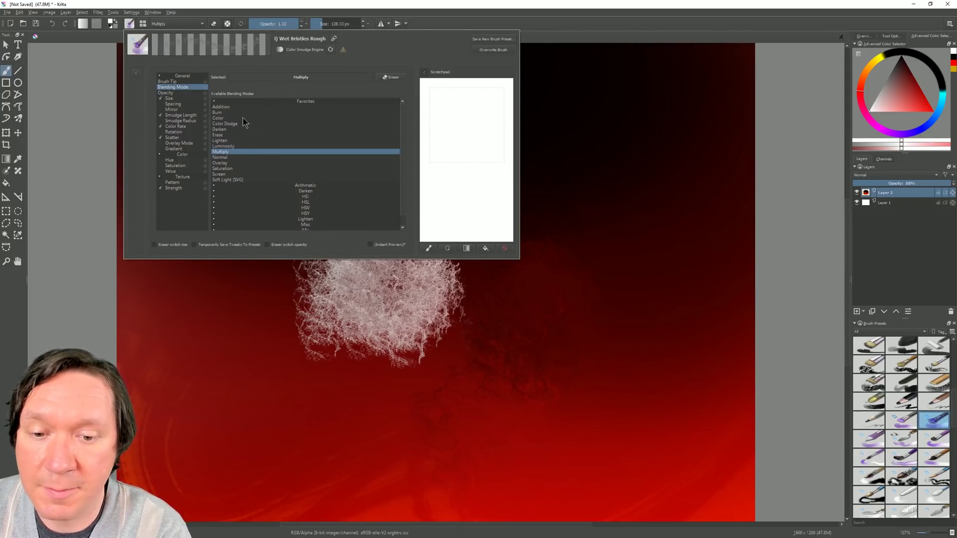
pyautogui.click(220, 163)
pyautogui.click(494, 275)
pyautogui.moveTo(279, 292)
pyautogui.mouseDown()
pyautogui.moveTo(240, 299)
pyautogui.moveTo(267, 305)
pyautogui.moveTo(257, 359)
pyautogui.moveTo(240, 272)
pyautogui.moveTo(284, 224)
pyautogui.moveTo(269, 229)
pyautogui.moveTo(284, 339)
pyautogui.moveTo(251, 229)
pyautogui.moveTo(269, 324)
pyautogui.mouseUp()
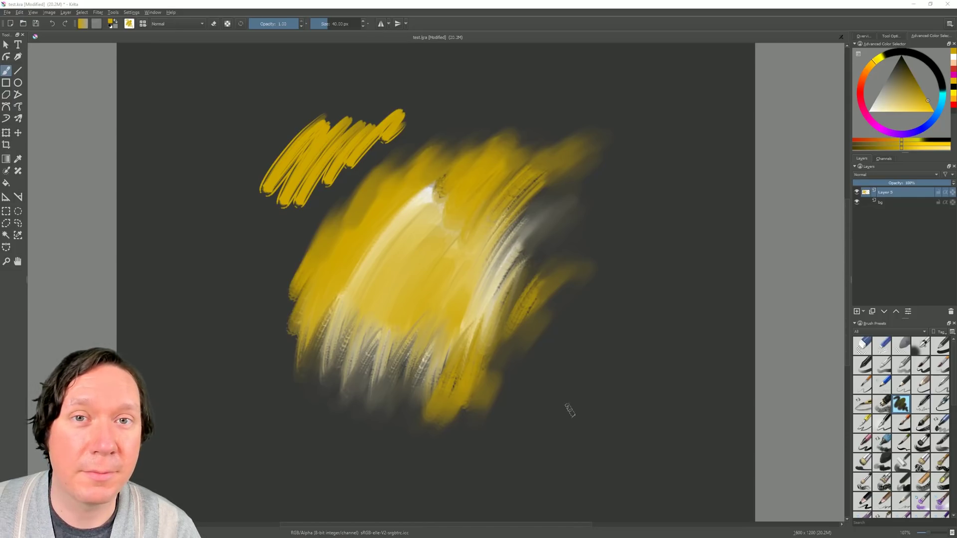
# Raise the maximum brush size to 10,000 px in the general preferences, and close the program for a restart
pyautogui.click(132, 15)
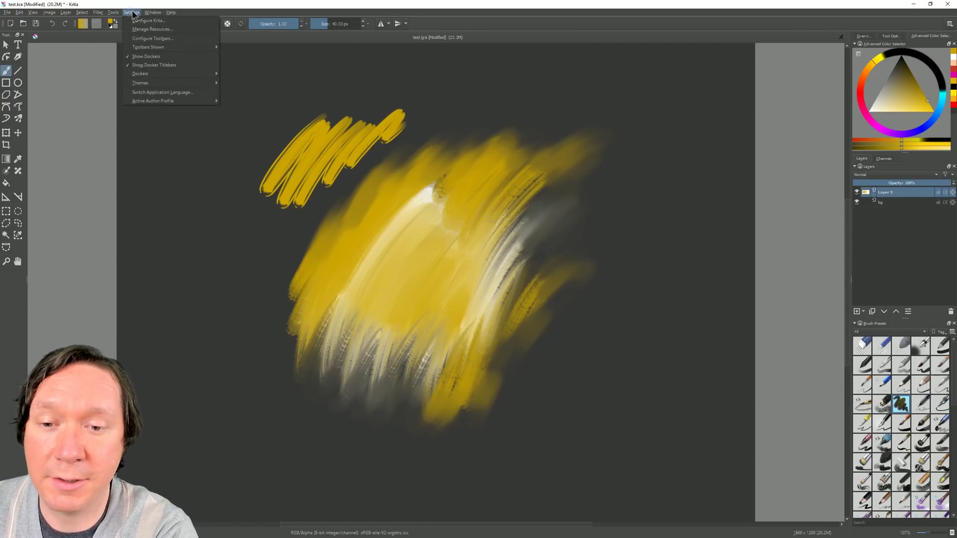
pyautogui.click(140, 23)
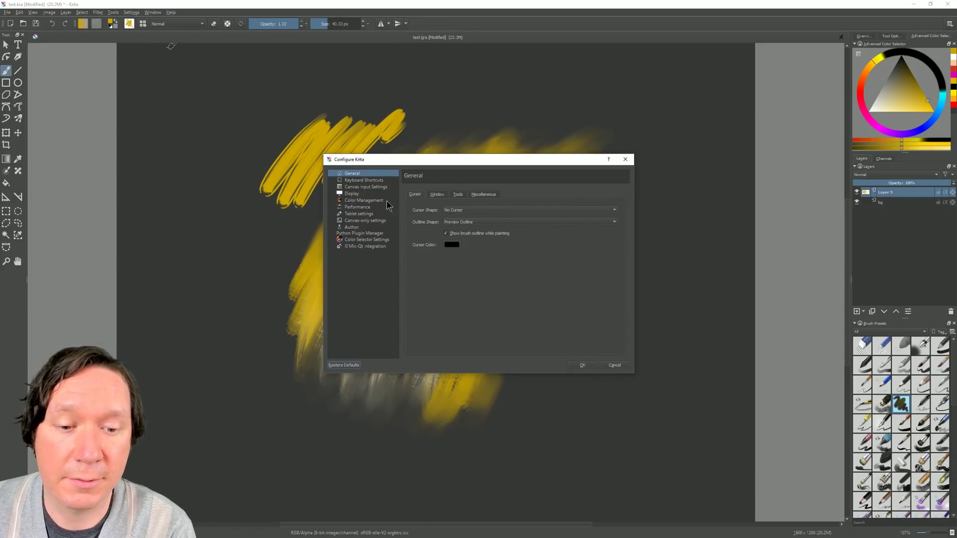
pyautogui.click(483, 196)
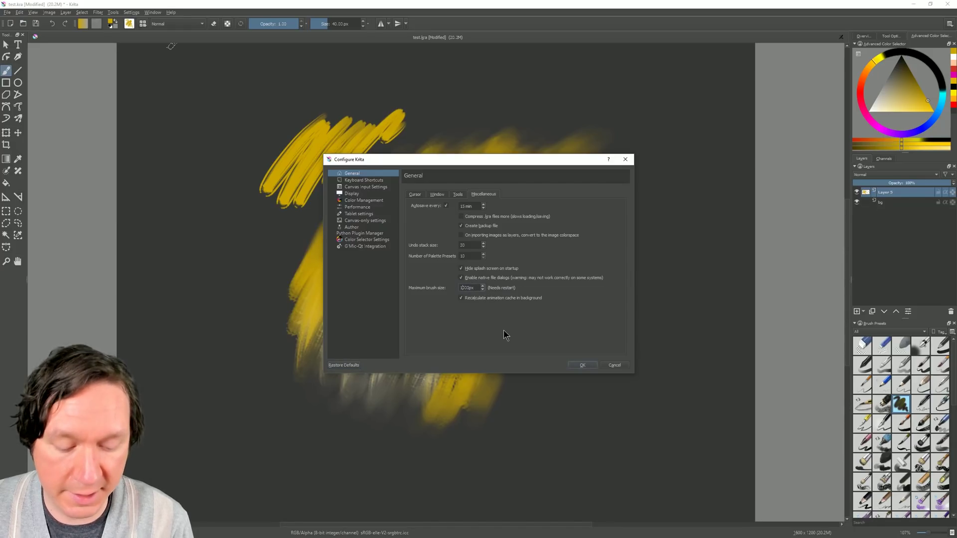
pyautogui.click(589, 368)
pyautogui.click(948, 4)
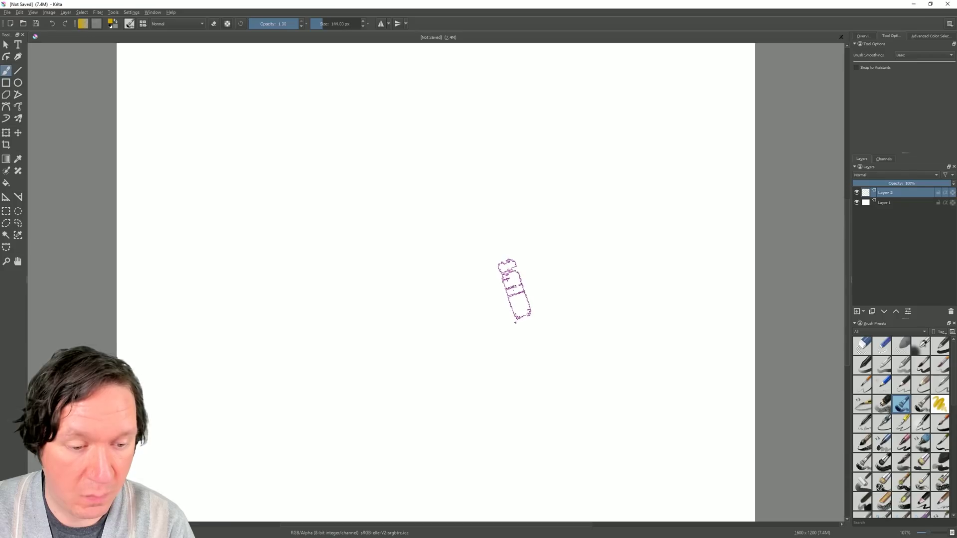
# Enlarge the bristle brush to 10,000 px, and cover the white canvas in dark yellow with sweeping strokes
pyautogui.press(']')
pyautogui.press(']')
pyautogui.press(']')
pyautogui.press(']')
pyautogui.press(']')
pyautogui.press(']')
pyautogui.press(']')
pyautogui.press(']')
pyautogui.press(']')
pyautogui.press(']')
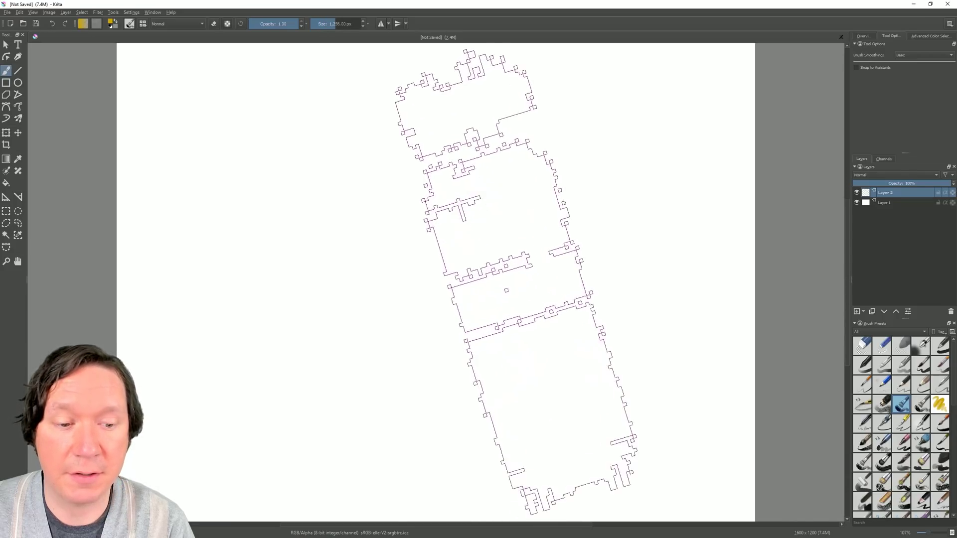
pyautogui.press(']')
pyautogui.press(']')
pyautogui.press(']')
pyautogui.press(']')
pyautogui.press(']')
pyautogui.press(']')
pyautogui.press(']')
pyautogui.press(']')
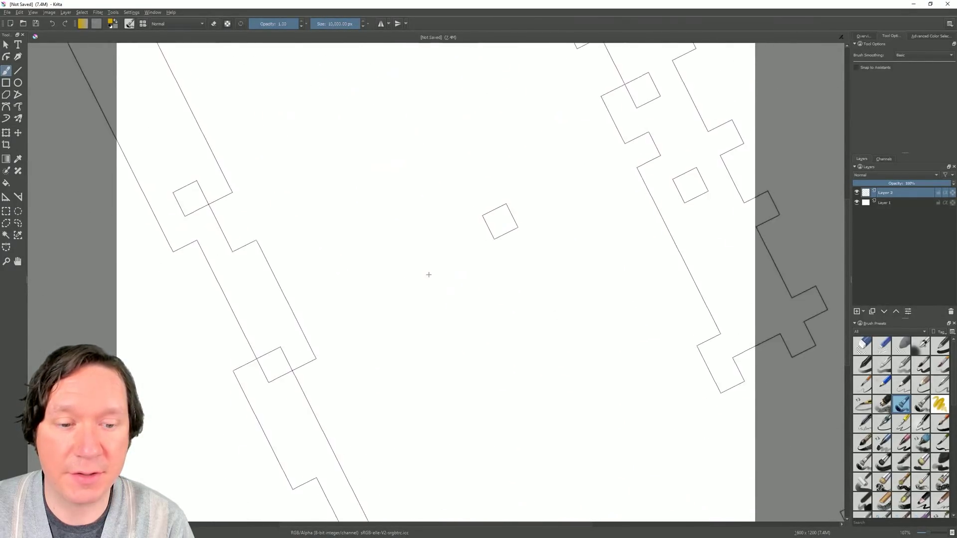
pyautogui.moveTo(456, 239)
pyautogui.mouseDown()
pyautogui.moveTo(288, 388)
pyautogui.moveTo(521, 200)
pyautogui.moveTo(703, 250)
pyautogui.mouseUp()
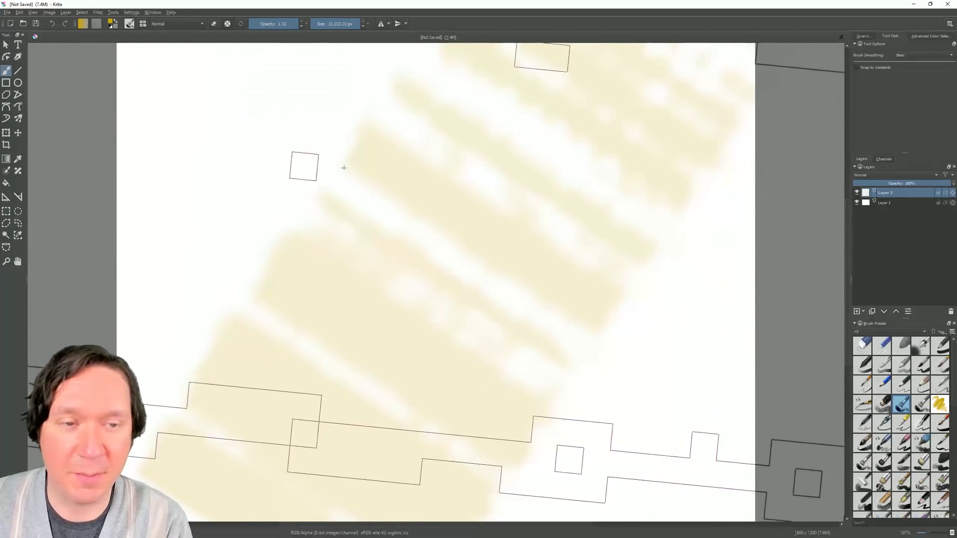
pyautogui.moveTo(444, 162)
pyautogui.mouseDown()
pyautogui.moveTo(192, 323)
pyautogui.moveTo(346, 189)
pyautogui.moveTo(684, 274)
pyautogui.moveTo(499, 389)
pyautogui.moveTo(336, 371)
pyautogui.moveTo(561, 312)
pyautogui.moveTo(572, 442)
pyautogui.mouseUp()
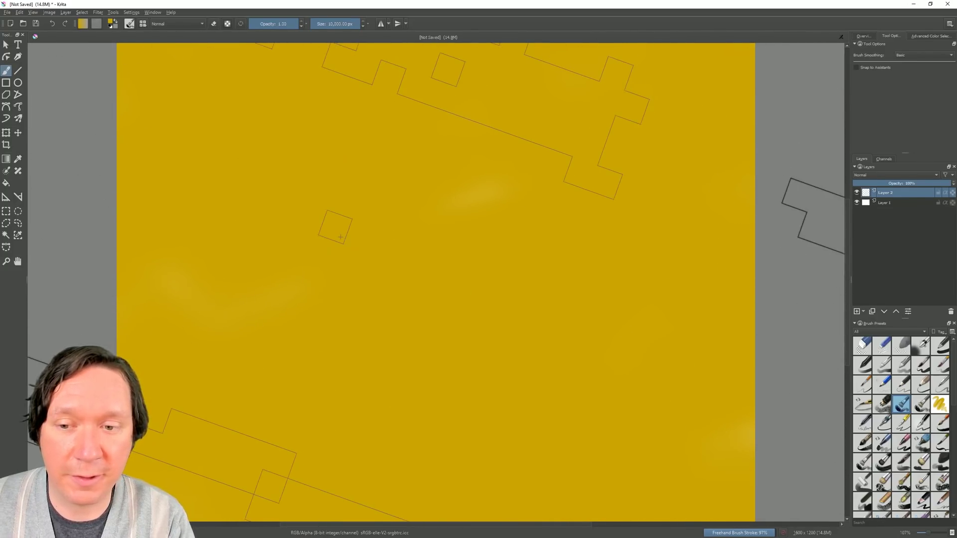
# Try the Select Shapes tool on the canvas while the giant brush stroke is still rendering
pyautogui.click(5, 44)
pyautogui.click(202, 182)
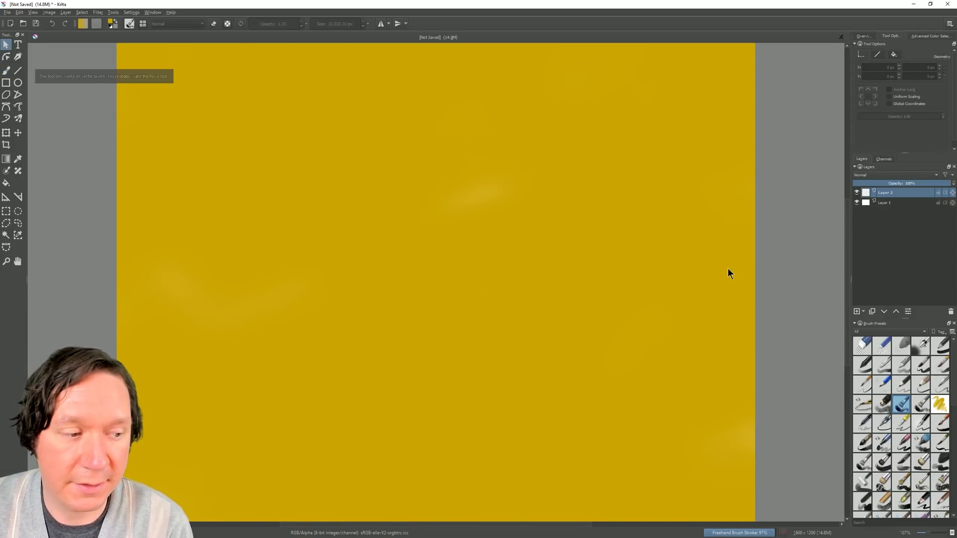
pyautogui.click(654, 289)
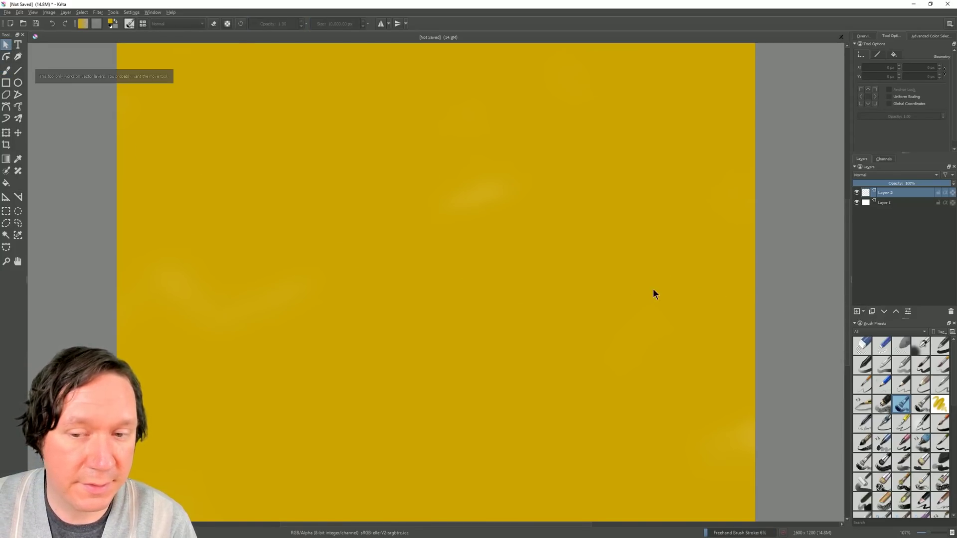
# Try the soft eraser preset with the Freehand Brush tool on the dark yellow paint, and clear the whole layer
pyautogui.click(6, 70)
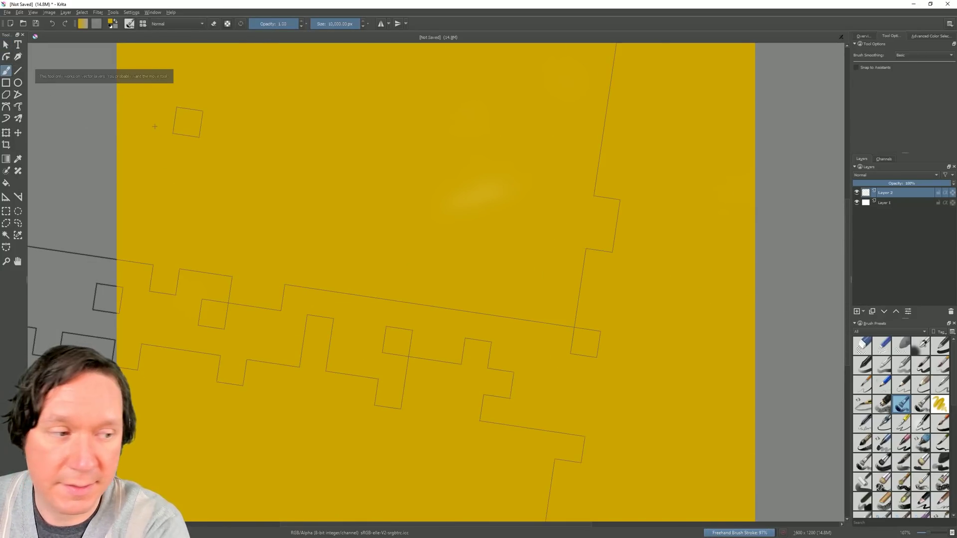
pyautogui.click(905, 346)
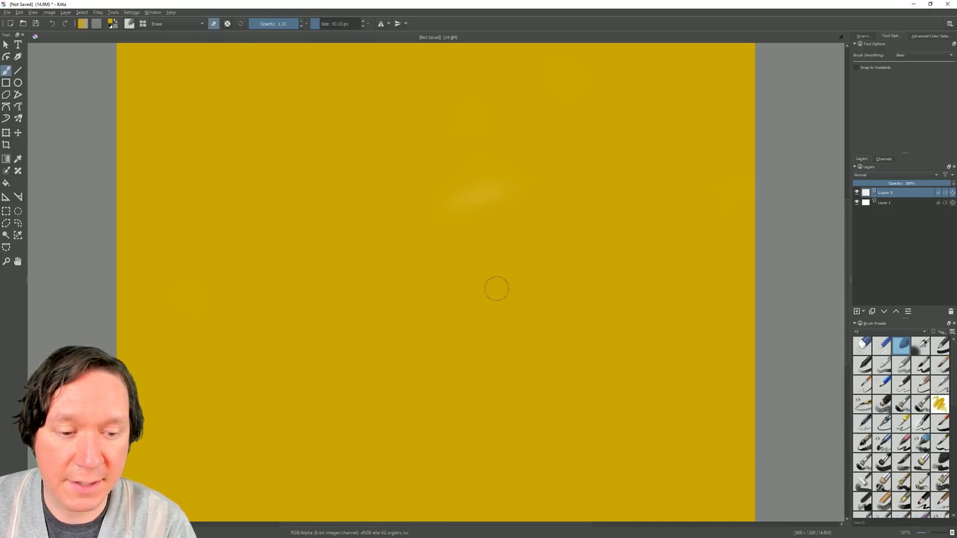
pyautogui.click(630, 381)
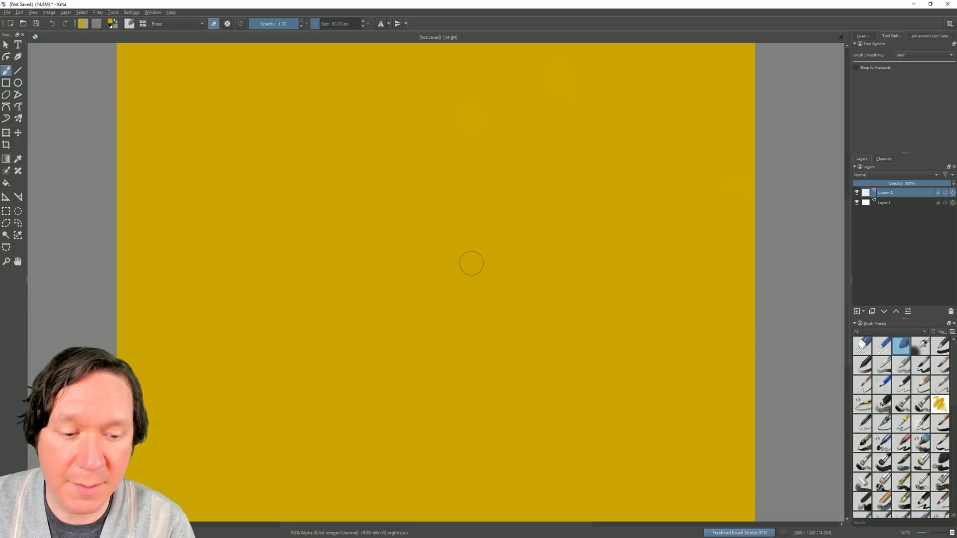
pyautogui.press('Delete')
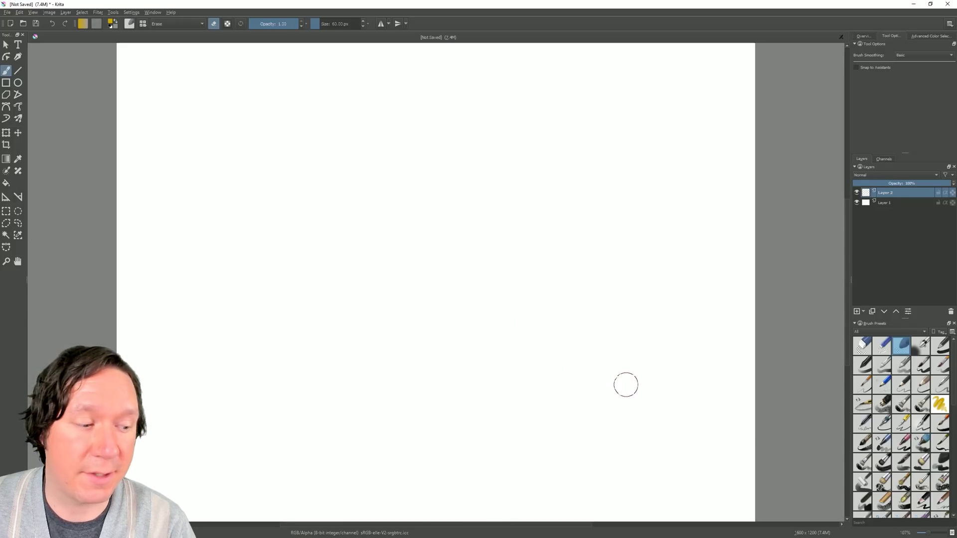
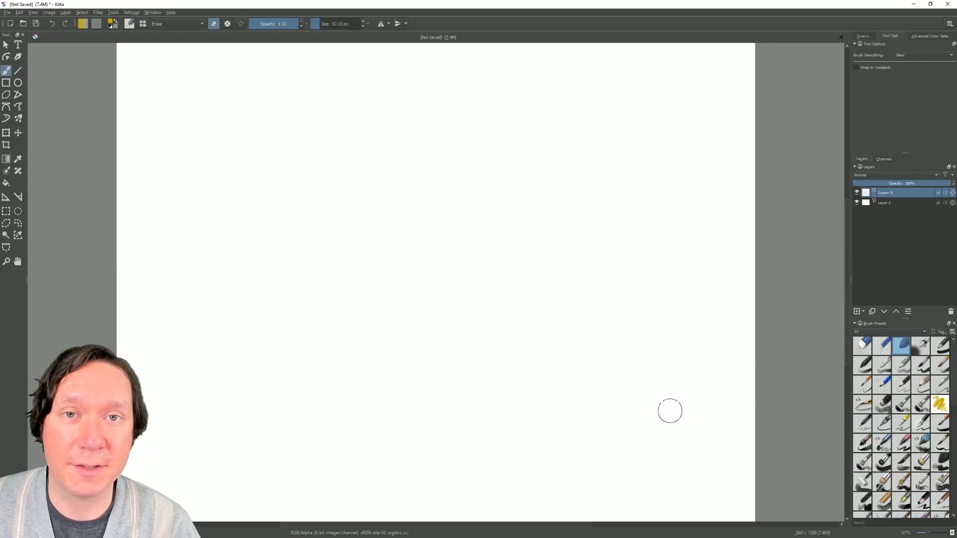
# Enlarge the textured bristle preset to over 1,000 px, and cover the white canvas with dark yellow strokes
pyautogui.click(939, 403)
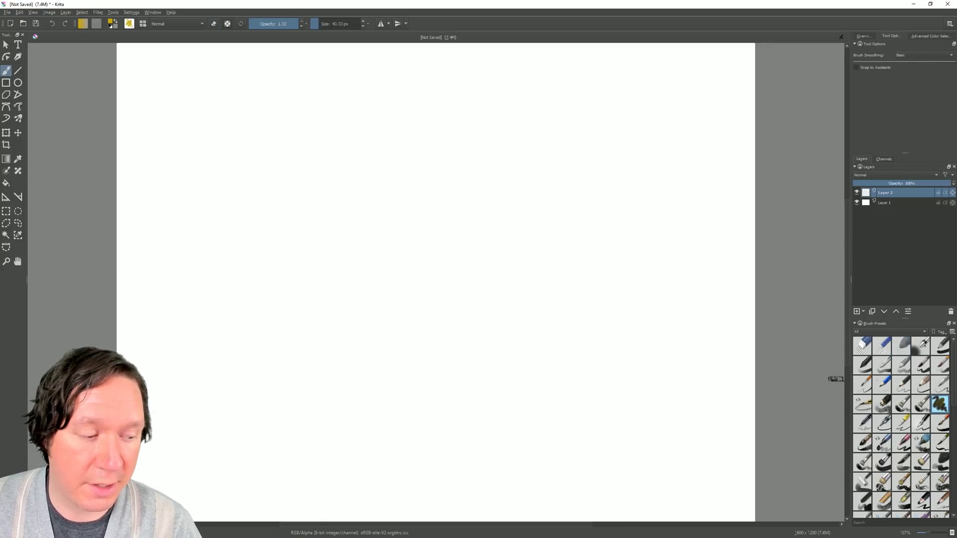
pyautogui.press(']')
pyautogui.press(']')
pyautogui.press(']')
pyautogui.press(']')
pyautogui.press(']')
pyautogui.press(']')
pyautogui.press(']')
pyautogui.press(']')
pyautogui.press(']')
pyautogui.press(']')
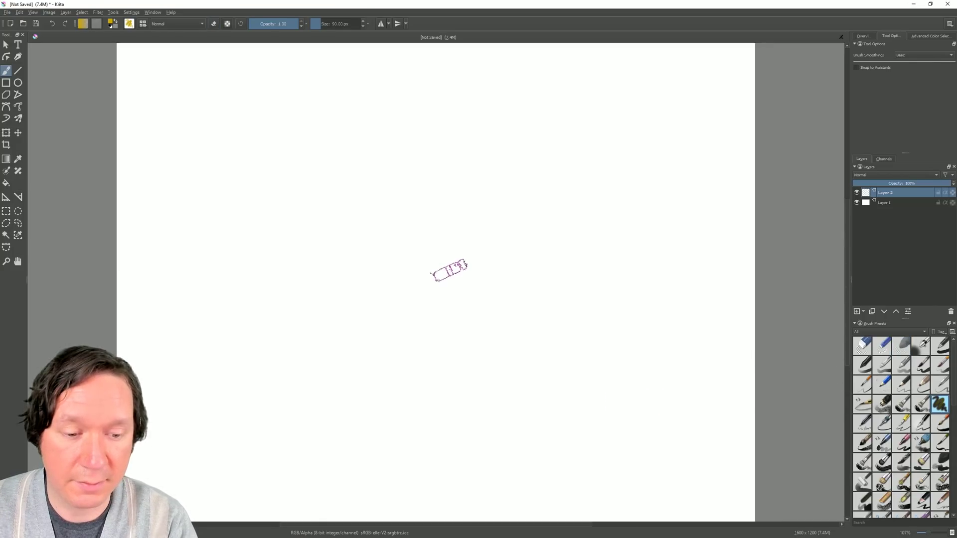
pyautogui.press(']')
pyautogui.press(']')
pyautogui.press(']')
pyautogui.press(']')
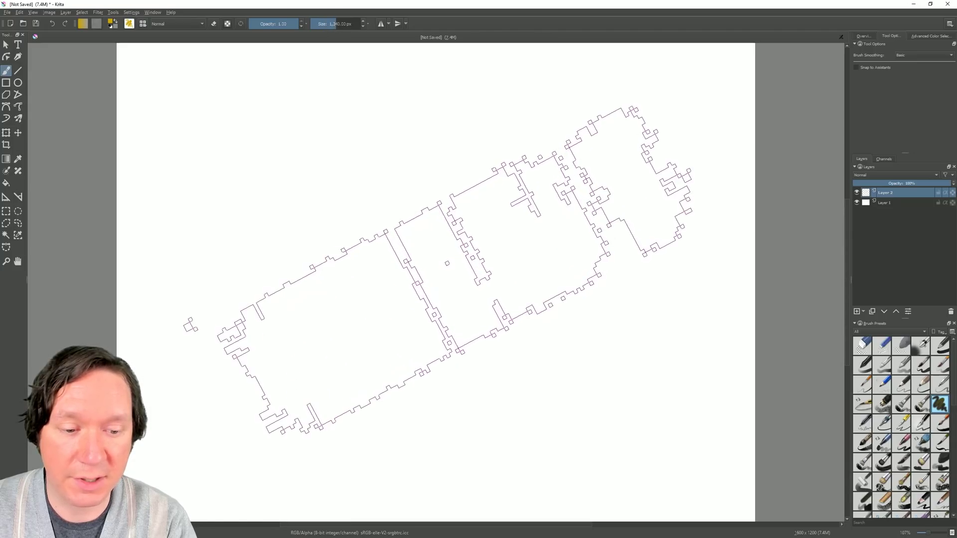
pyautogui.moveTo(429, 239)
pyautogui.mouseDown()
pyautogui.moveTo(215, 429)
pyautogui.moveTo(598, 299)
pyautogui.moveTo(640, 342)
pyautogui.moveTo(339, 274)
pyautogui.moveTo(384, 364)
pyautogui.moveTo(514, 349)
pyautogui.moveTo(215, 205)
pyautogui.moveTo(506, 254)
pyautogui.moveTo(349, 349)
pyautogui.moveTo(149, 224)
pyautogui.moveTo(698, 309)
pyautogui.moveTo(368, 424)
pyautogui.moveTo(344, 309)
pyautogui.moveTo(516, 299)
pyautogui.moveTo(506, 217)
pyautogui.moveTo(361, 401)
pyautogui.mouseUp()
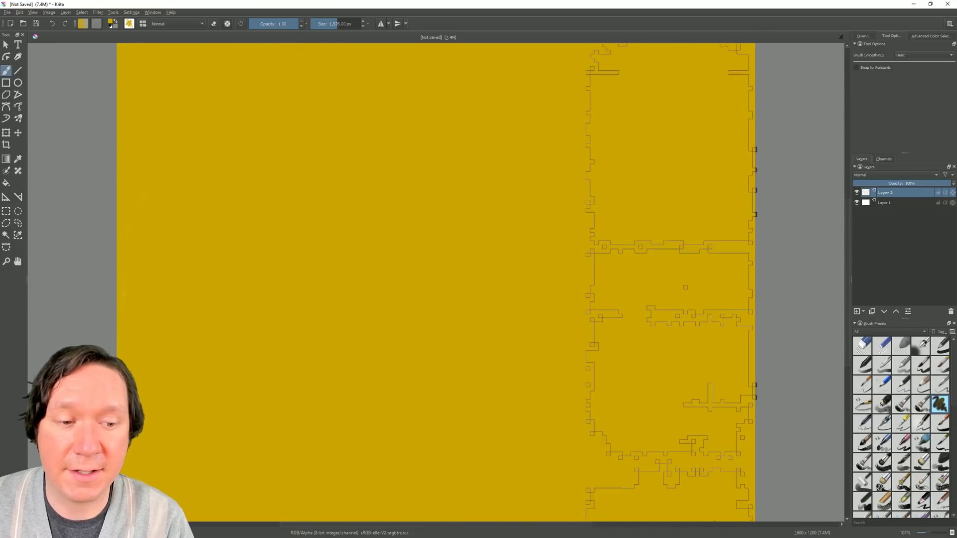
pyautogui.moveTo(558, 264)
pyautogui.mouseDown()
pyautogui.moveTo(555, 245)
pyautogui.moveTo(566, 235)
pyautogui.moveTo(534, 257)
pyautogui.moveTo(616, 243)
pyautogui.mouseUp()
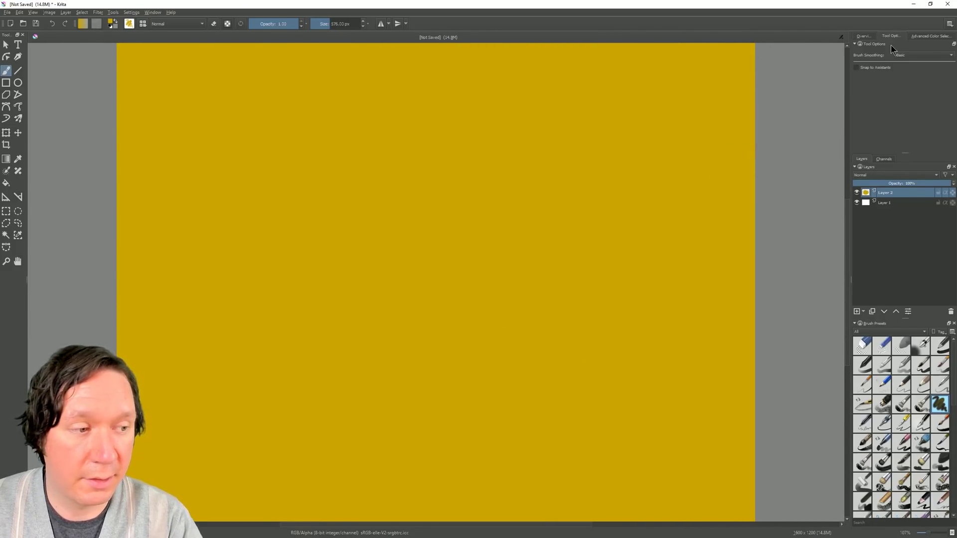
# Paint broad black bristle strokes over the yellow canvas, and brush soft white airbrush strokes across its upper part
pyautogui.click(924, 36)
pyautogui.click(901, 73)
pyautogui.moveTo(621, 137)
pyautogui.mouseDown()
pyautogui.moveTo(145, 319)
pyautogui.moveTo(663, 294)
pyautogui.moveTo(247, 479)
pyautogui.moveTo(689, 379)
pyautogui.moveTo(698, 209)
pyautogui.moveTo(195, 84)
pyautogui.moveTo(344, 209)
pyautogui.moveTo(239, 464)
pyautogui.moveTo(673, 409)
pyautogui.moveTo(708, 280)
pyautogui.mouseUp()
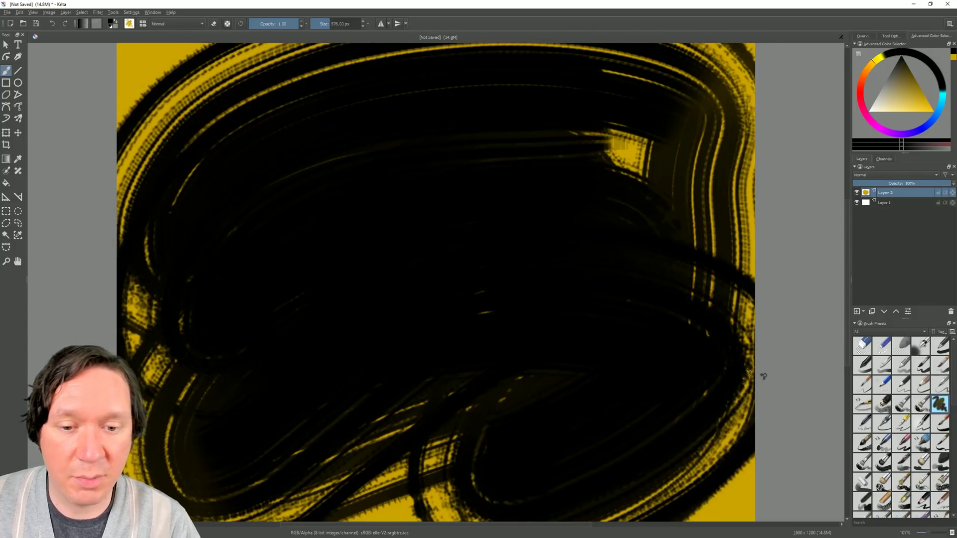
pyautogui.click(922, 346)
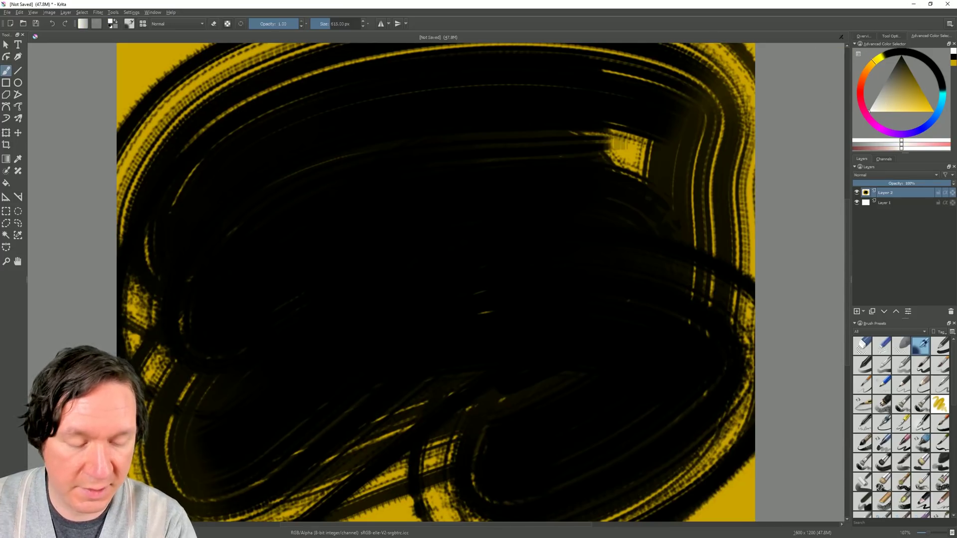
pyautogui.moveTo(778, 65)
pyautogui.mouseDown()
pyautogui.moveTo(807, 100)
pyautogui.moveTo(279, 90)
pyautogui.moveTo(748, 213)
pyautogui.moveTo(224, 235)
pyautogui.moveTo(225, 321)
pyautogui.moveTo(763, 107)
pyautogui.moveTo(114, 87)
pyautogui.moveTo(769, 182)
pyautogui.moveTo(305, 224)
pyautogui.moveTo(313, 334)
pyautogui.moveTo(683, 398)
pyautogui.mouseUp()
# Pick pure red, and try painting with the soft airbrush at a size of 10,000 px
pyautogui.click(860, 91)
pyautogui.click(932, 111)
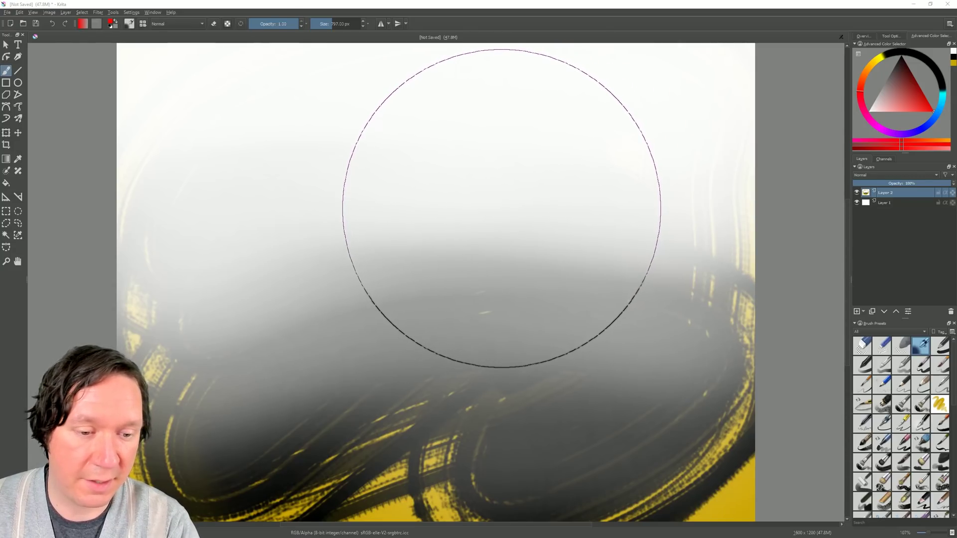
pyautogui.moveTo(484, 214); pyautogui.dragTo(365, 90)
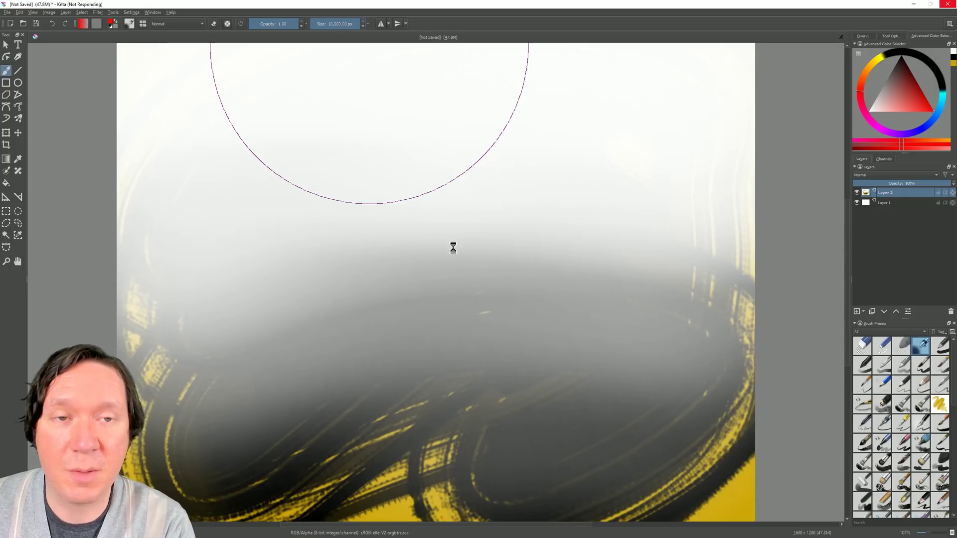
pyautogui.press('XF86AudioRaiseVolume')
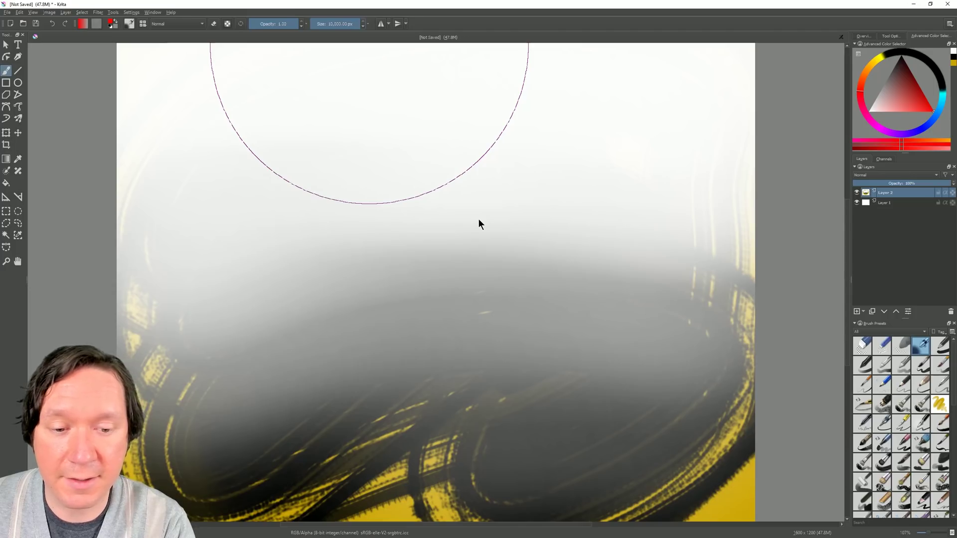
# Reduce the soft airbrush to about 1,500 px, and cover the canvas in red
pyautogui.moveTo(349, 23)
pyautogui.mouseDown()
pyautogui.moveTo(330, 24)
pyautogui.moveTo(340, 25)
pyautogui.mouseUp()
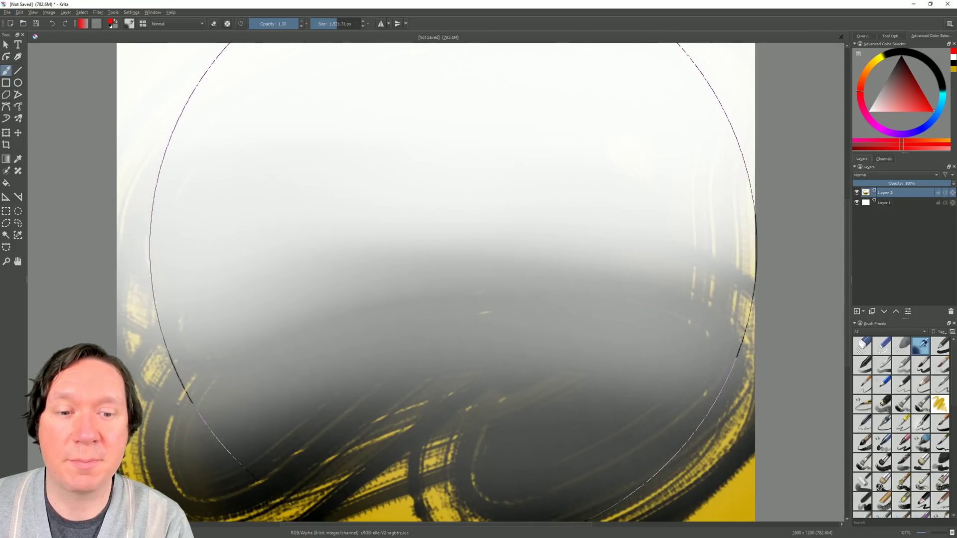
pyautogui.moveTo(380, 214)
pyautogui.mouseDown()
pyautogui.moveTo(478, 345)
pyautogui.moveTo(496, 92)
pyautogui.moveTo(208, 239)
pyautogui.moveTo(150, 492)
pyautogui.moveTo(695, 508)
pyautogui.moveTo(663, 81)
pyautogui.moveTo(620, 95)
pyautogui.mouseUp()
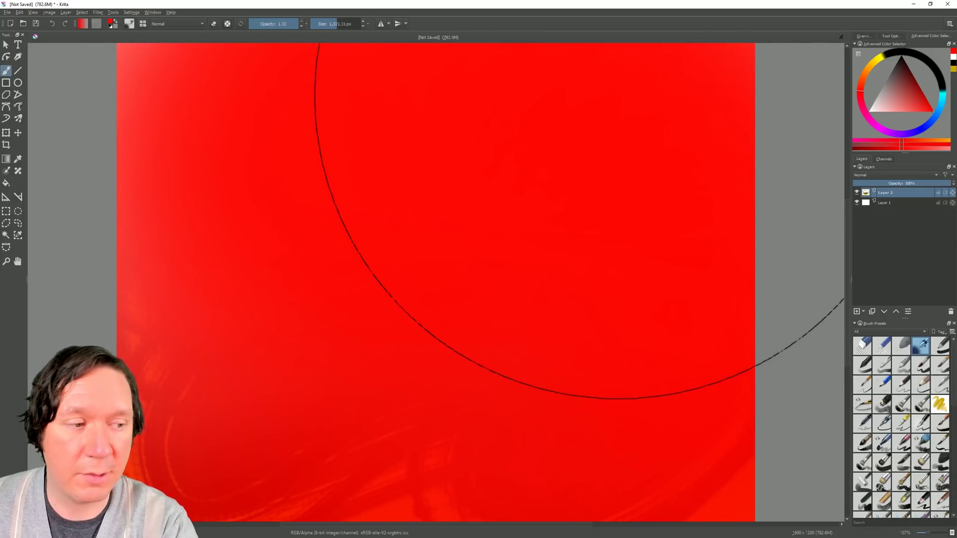
# Paint soft black over the upper part of the red canvas, and add textured white strokes near the middle
pyautogui.click(902, 56)
pyautogui.moveTo(750, 34)
pyautogui.mouseDown()
pyautogui.moveTo(195, 125)
pyautogui.moveTo(653, 274)
pyautogui.moveTo(364, 268)
pyautogui.moveTo(684, 331)
pyautogui.moveTo(192, 299)
pyautogui.moveTo(584, 379)
pyautogui.mouseUp()
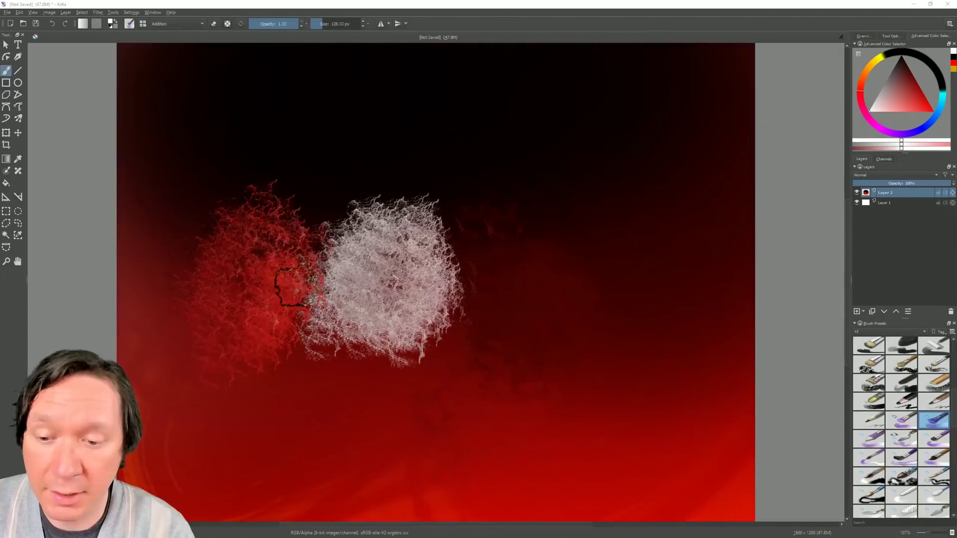
pyautogui.click(6, 261)
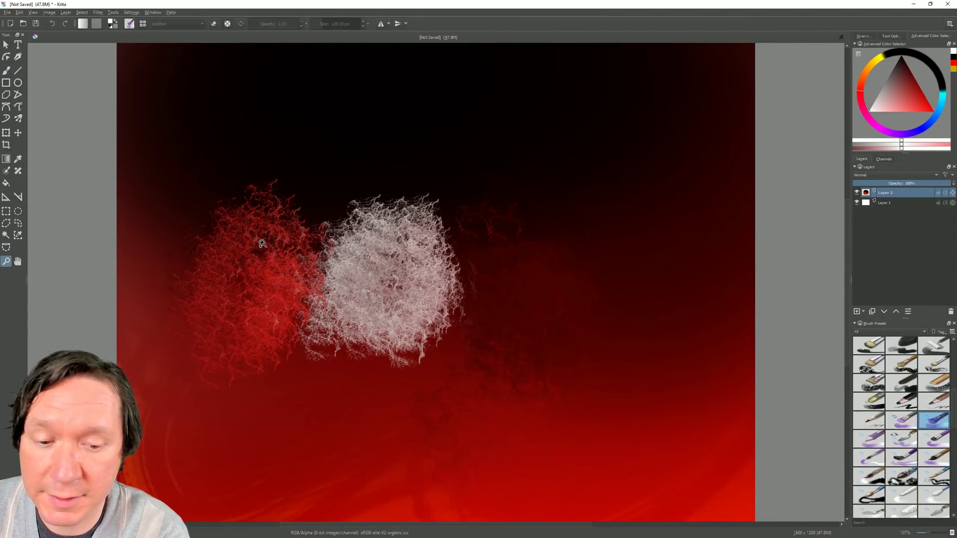
pyautogui.moveTo(428, 276); pyautogui.dragTo(430, 294)
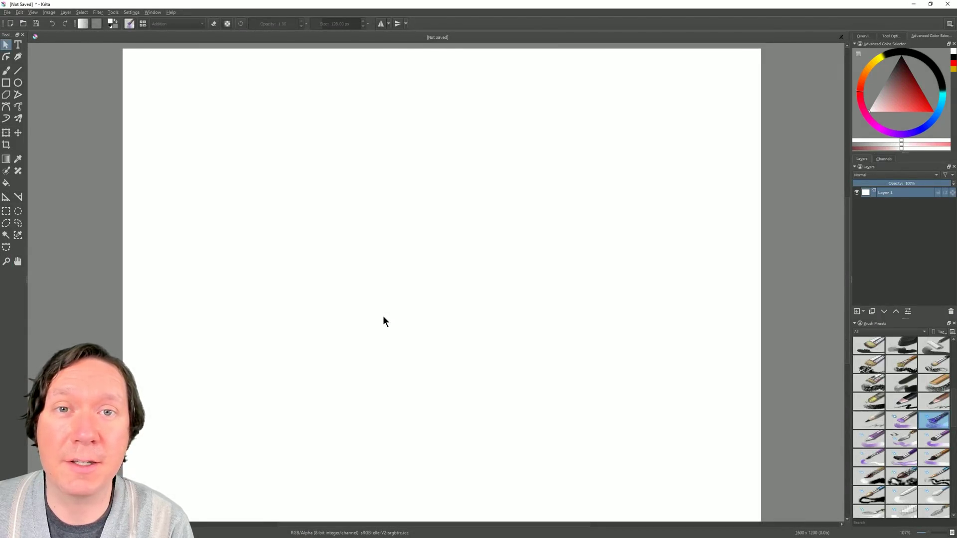
# Show the Grid and Guides docker, and place it floating over the upper corner of the canvas beside the color selector
pyautogui.click(132, 12)
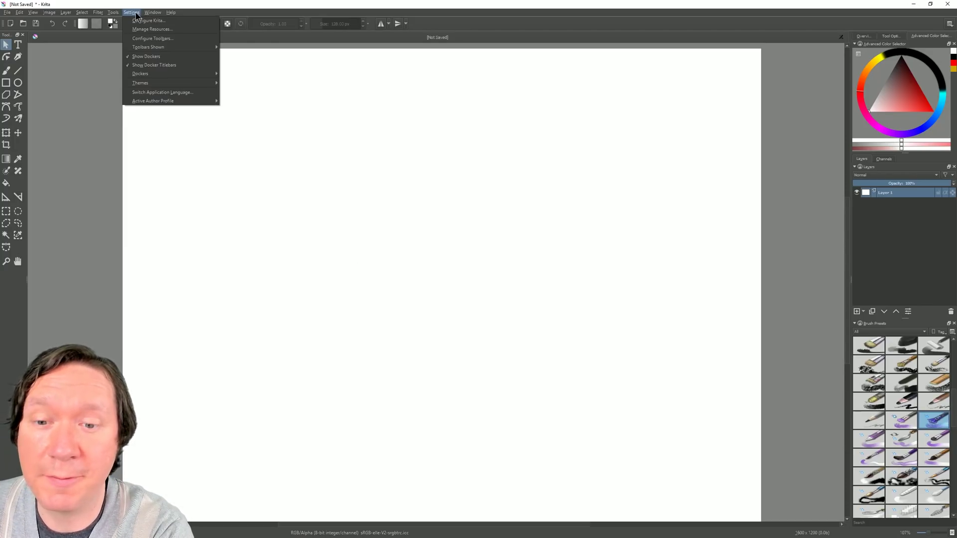
pyautogui.moveTo(166, 74)
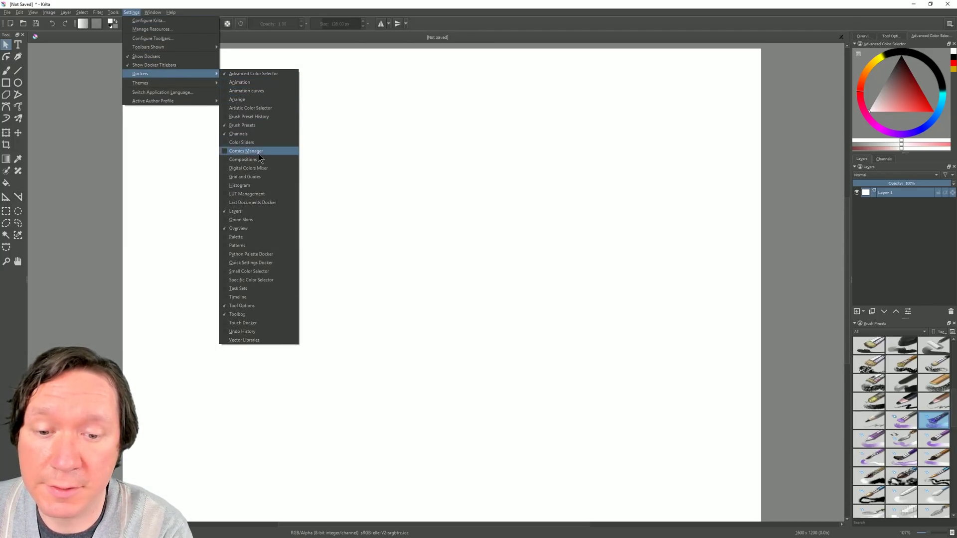
pyautogui.click(256, 177)
pyautogui.moveTo(886, 405); pyautogui.dragTo(757, 64)
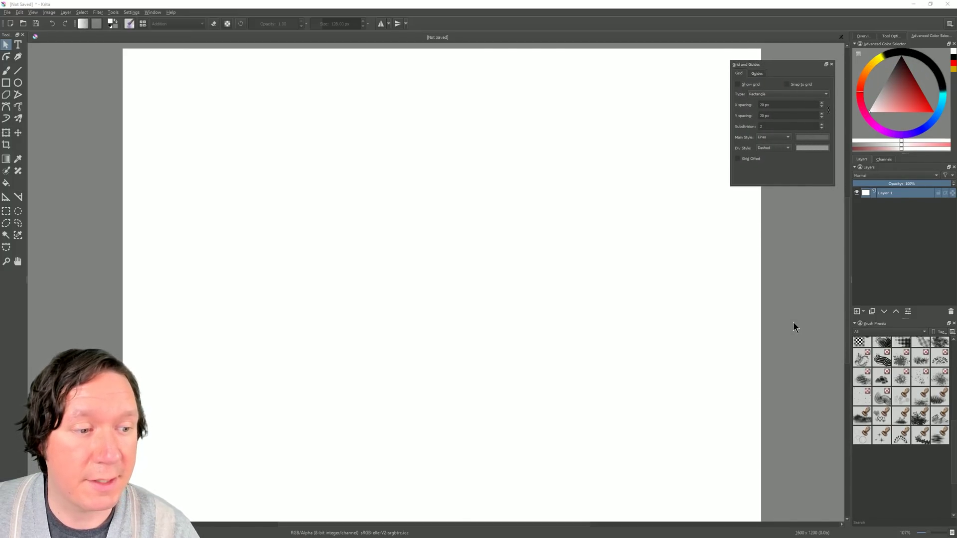
# Set the grid type to Isometric, and show the grid on the canvas
pyautogui.click(773, 92)
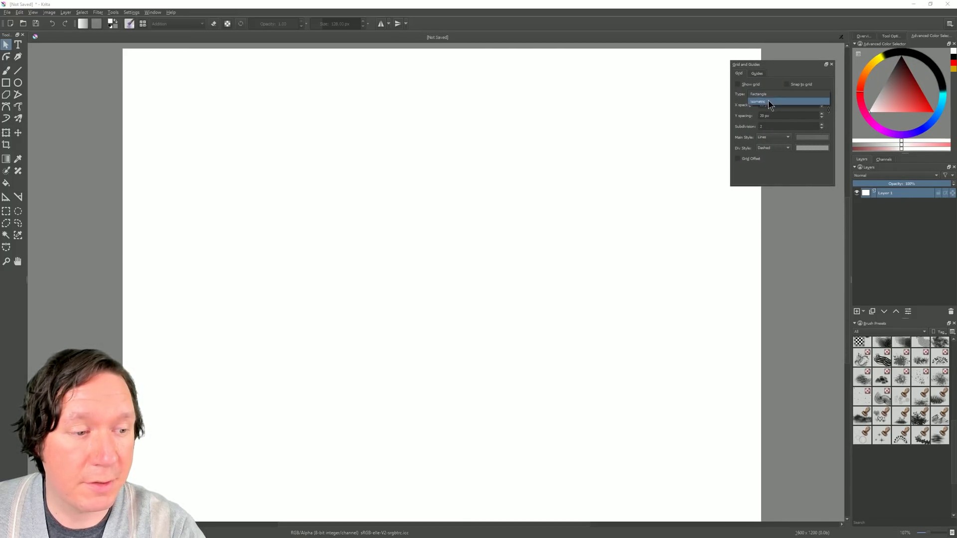
pyautogui.click(767, 101)
pyautogui.click(739, 85)
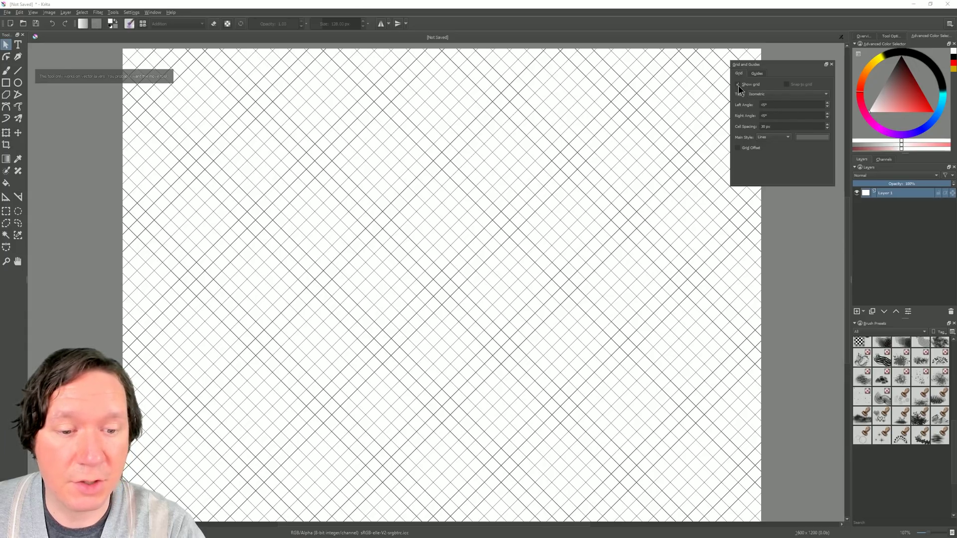
# Set the isometric grid's left and right angles to about 30°, and its cell spacing to 52 px
pyautogui.click(828, 107)
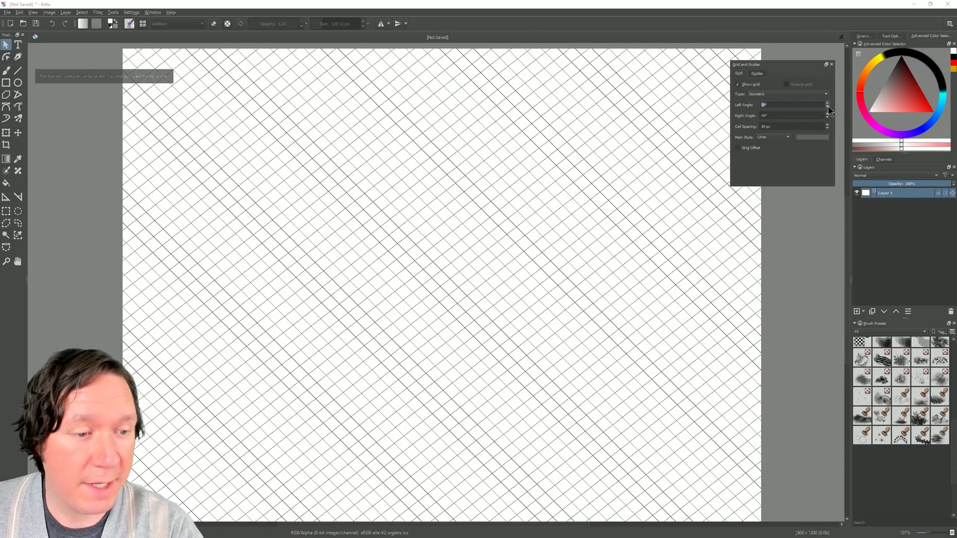
pyautogui.click(828, 106)
pyautogui.scroll(-16, 828, 115)
pyautogui.click(827, 125)
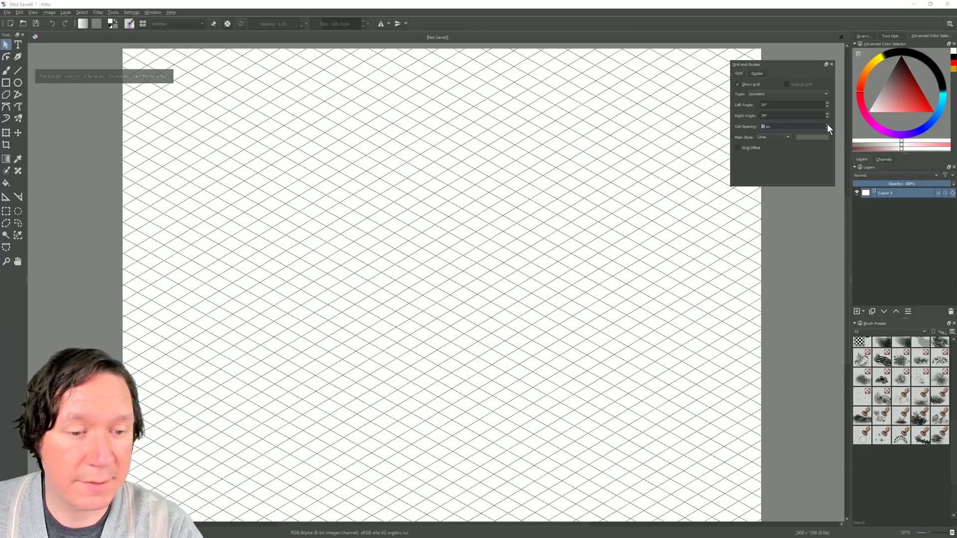
pyautogui.scroll(15, 827, 125)
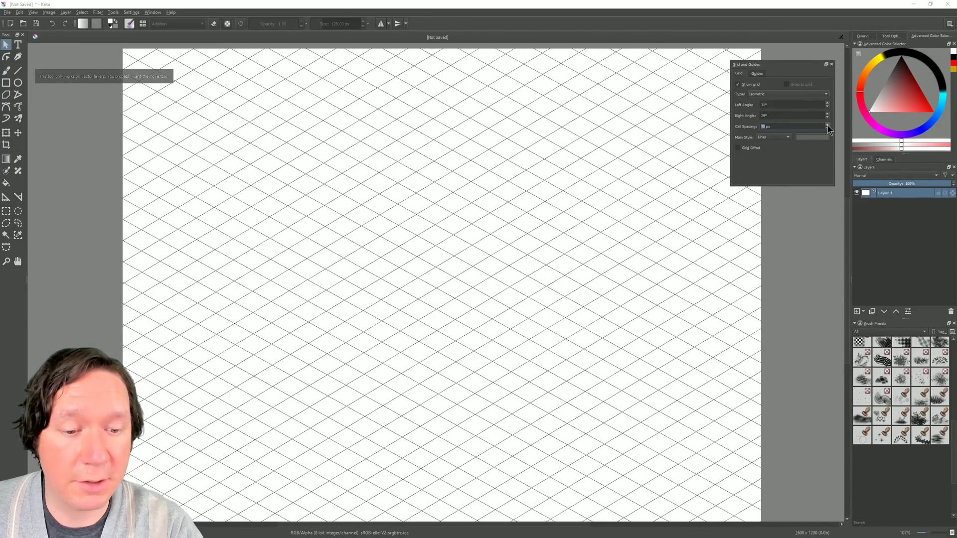
pyautogui.scroll(4, 828, 124)
# Set the grid's main line style to Dots, and change its color to bright blue
pyautogui.click(779, 138)
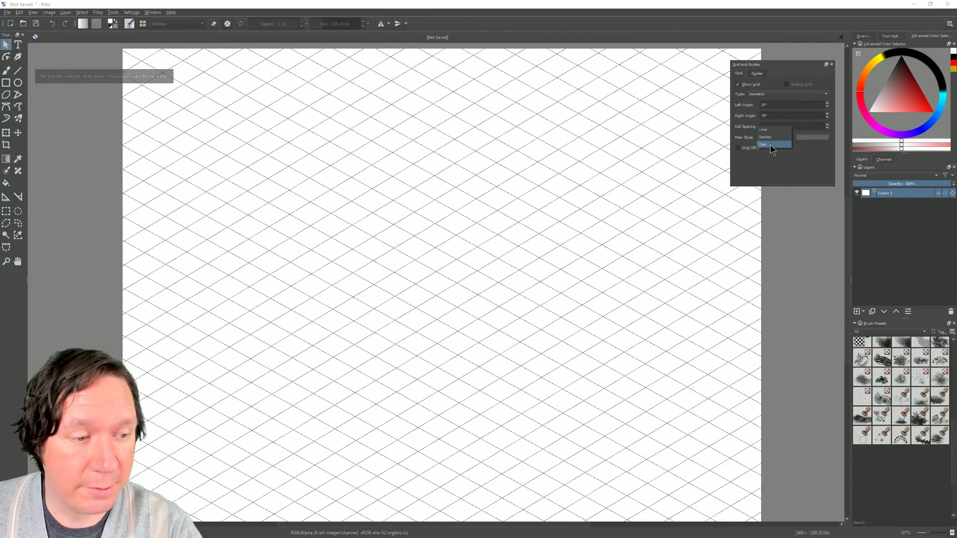
pyautogui.click(771, 152)
pyautogui.click(812, 138)
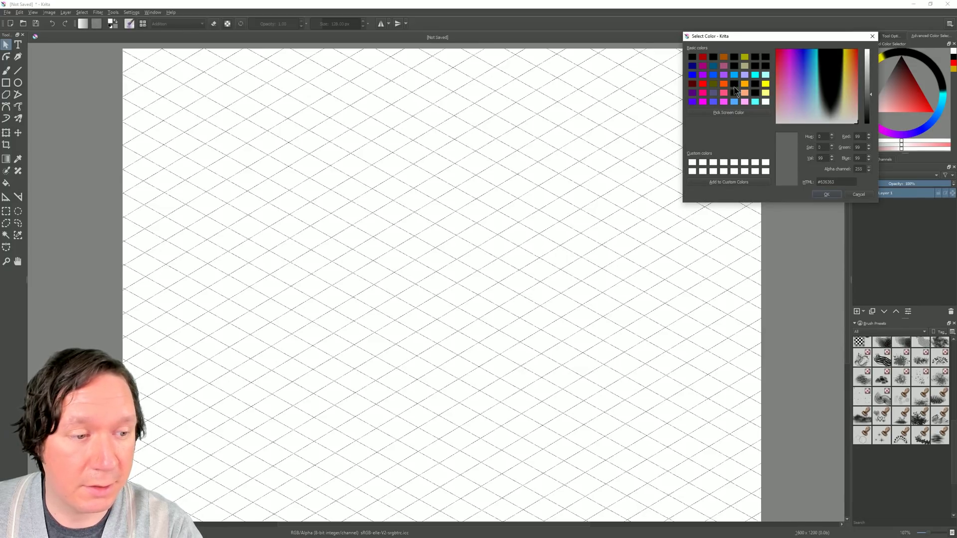
pyautogui.click(713, 75)
pyautogui.click(827, 194)
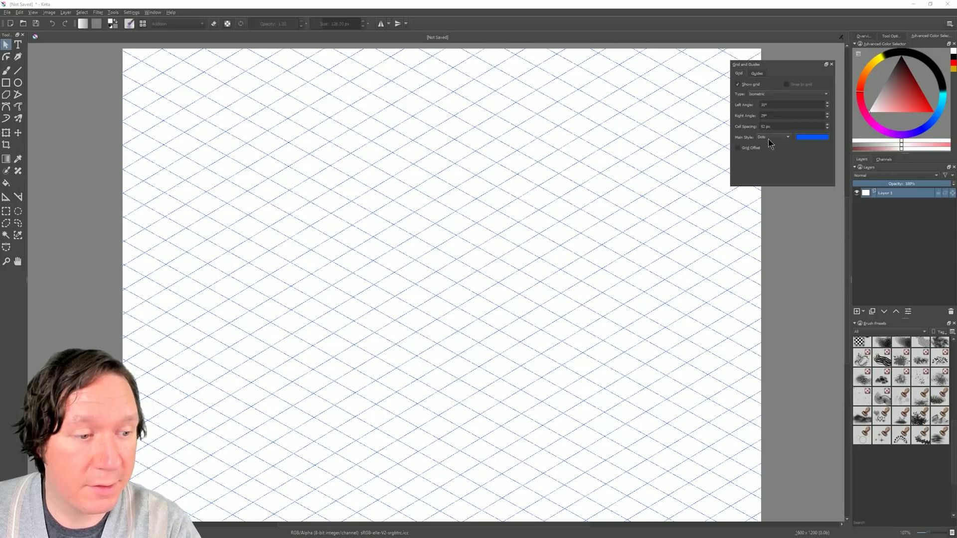
# Sketch a cube along the isometric grid lines in the upper part of the canvas, and hide the grid
pyautogui.press('b')
pyautogui.moveTo(445, 191); pyautogui.dragTo(485, 169)
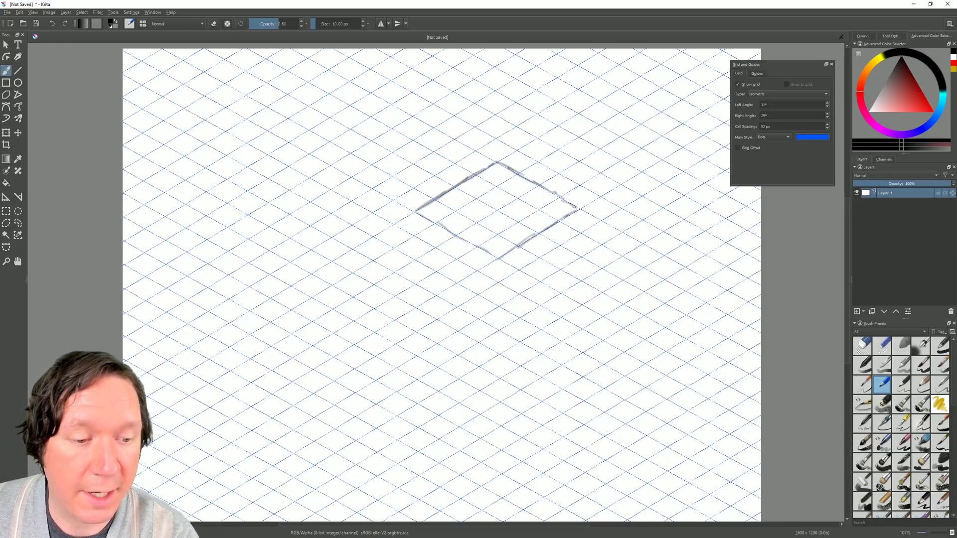
pyautogui.moveTo(416, 212); pyautogui.dragTo(416, 177)
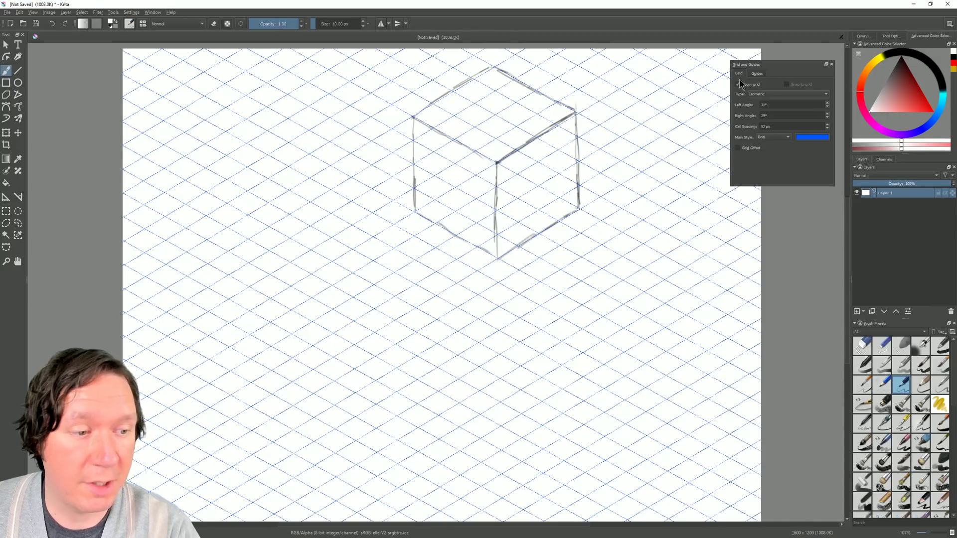
pyautogui.click(738, 85)
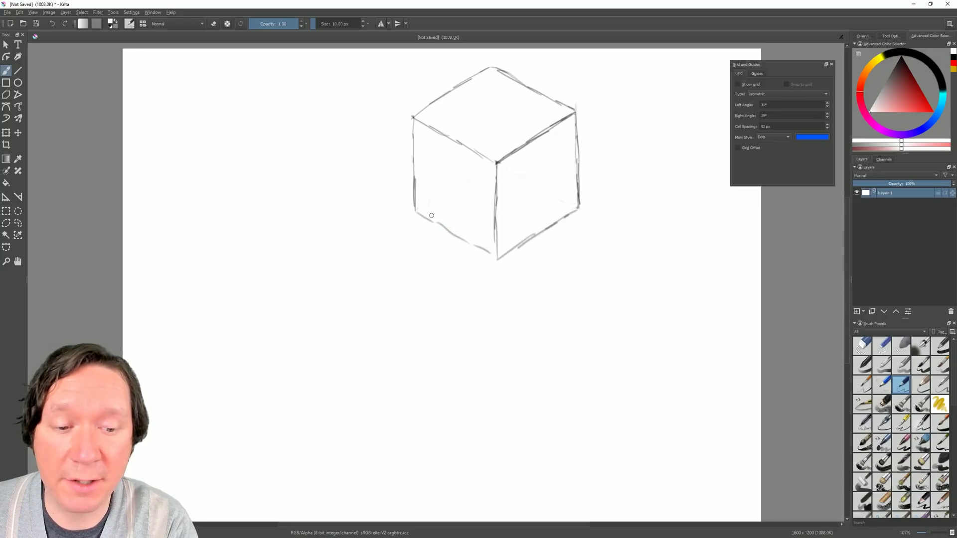
# Open the pop-up palette, rotate the canvas and zoom out slightly with it, and toggle canvas mirroring on and off
pyautogui.rightClick(437, 232)
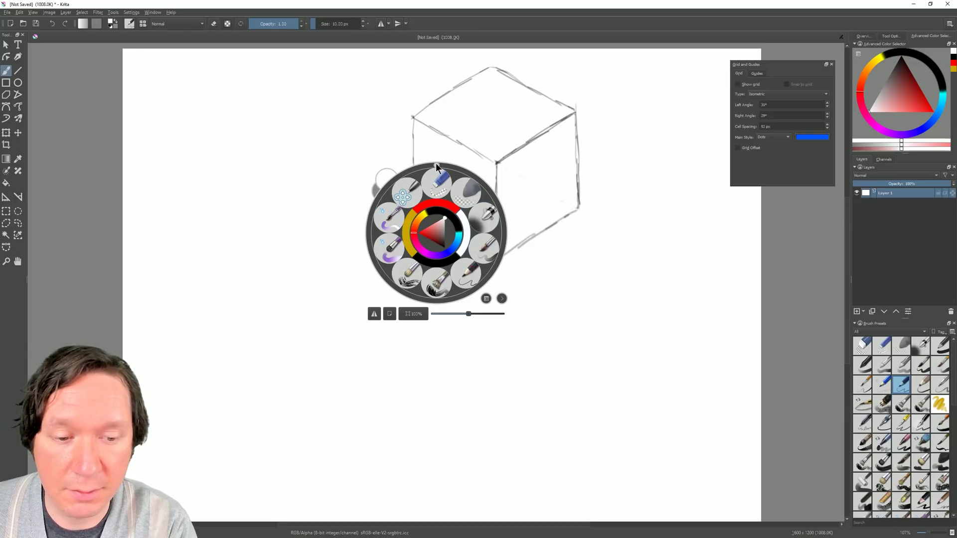
pyautogui.moveTo(436, 167); pyautogui.dragTo(389, 185)
pyautogui.moveTo(469, 314)
pyautogui.mouseDown()
pyautogui.moveTo(478, 315)
pyautogui.moveTo(439, 314)
pyautogui.moveTo(476, 314)
pyautogui.moveTo(466, 314)
pyautogui.mouseUp()
pyautogui.click(373, 313)
pyautogui.click(374, 314)
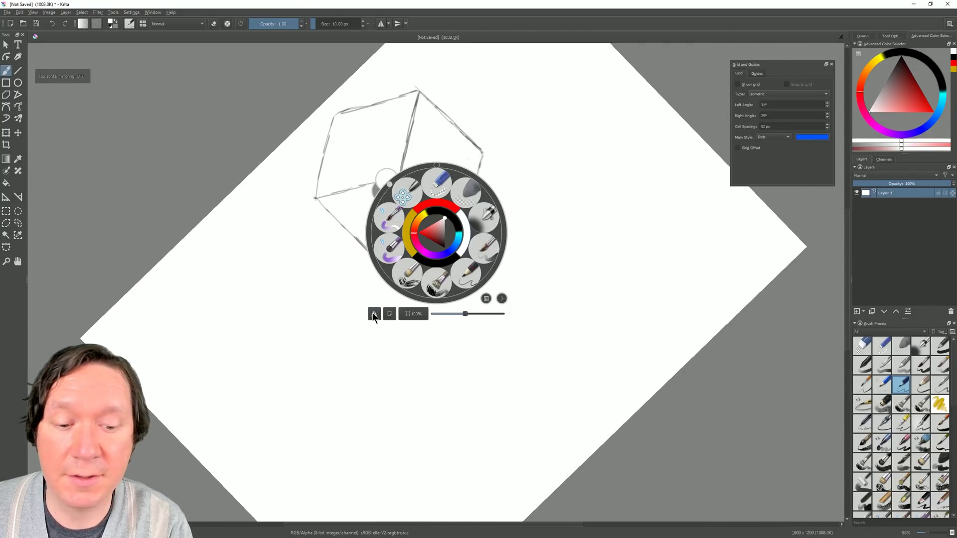
pyautogui.click(374, 314)
pyautogui.click(374, 314)
# Turn canvas-only mode on and off from the pop-up palette, and rotate the canvas back upright
pyautogui.click(389, 313)
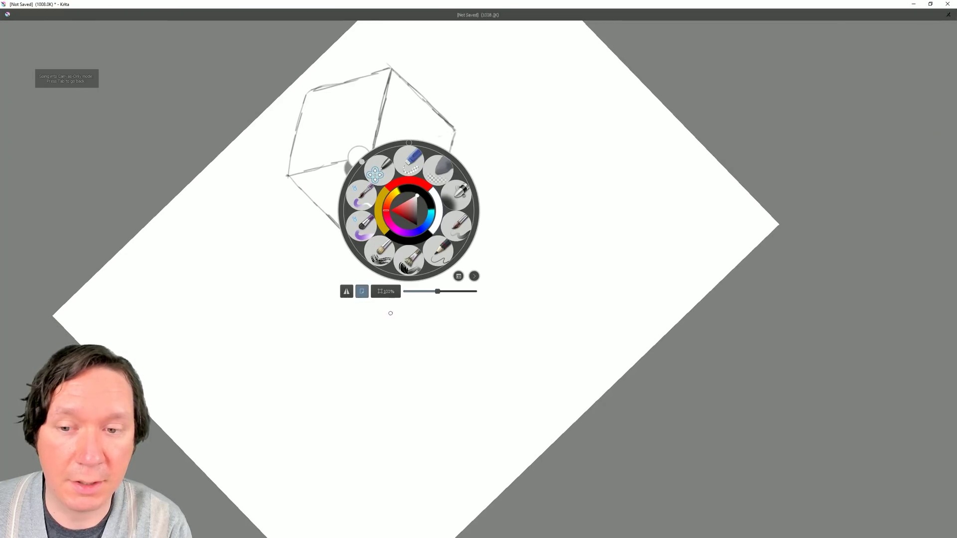
pyautogui.click(362, 293)
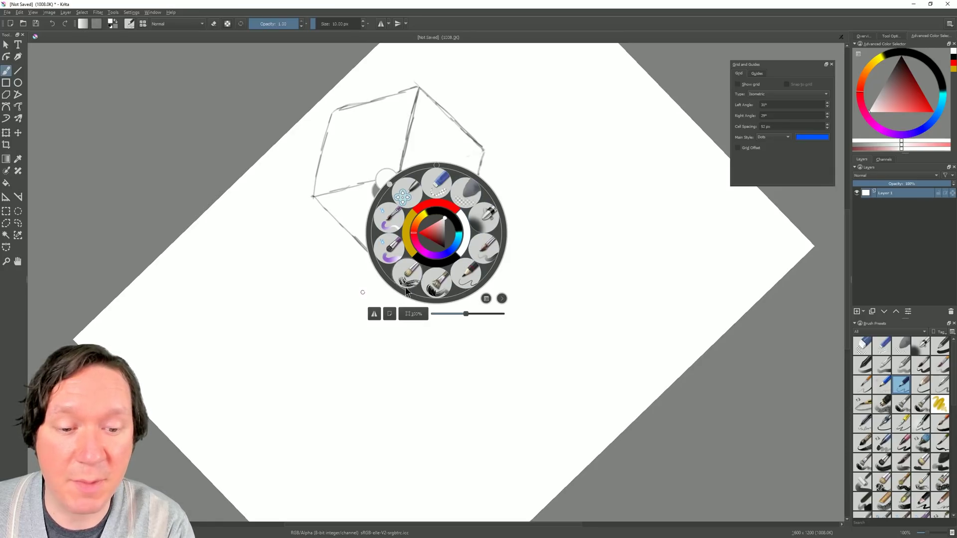
pyautogui.moveTo(390, 188); pyautogui.dragTo(438, 167)
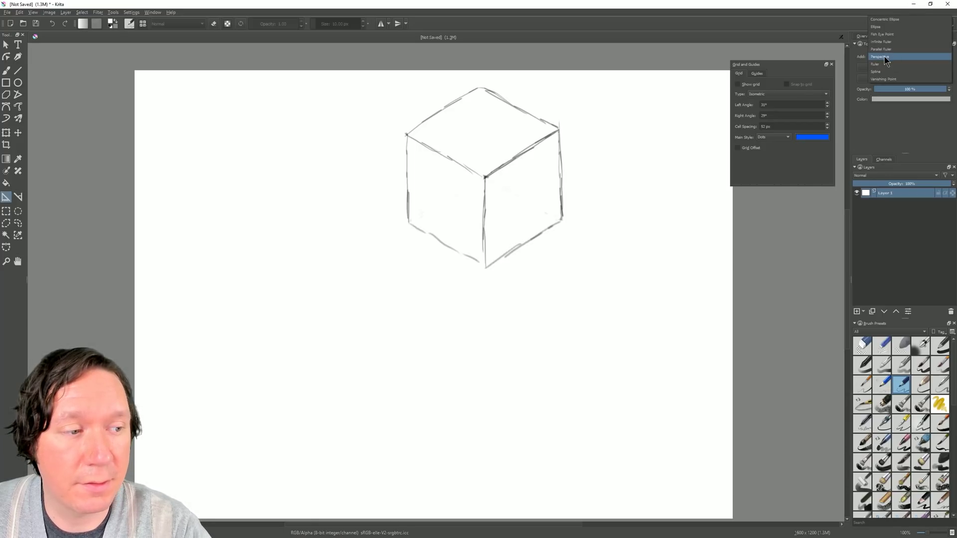
# Place a four-cornered Perspective assistant below the cube, with its short side on the right
pyautogui.click(294, 289)
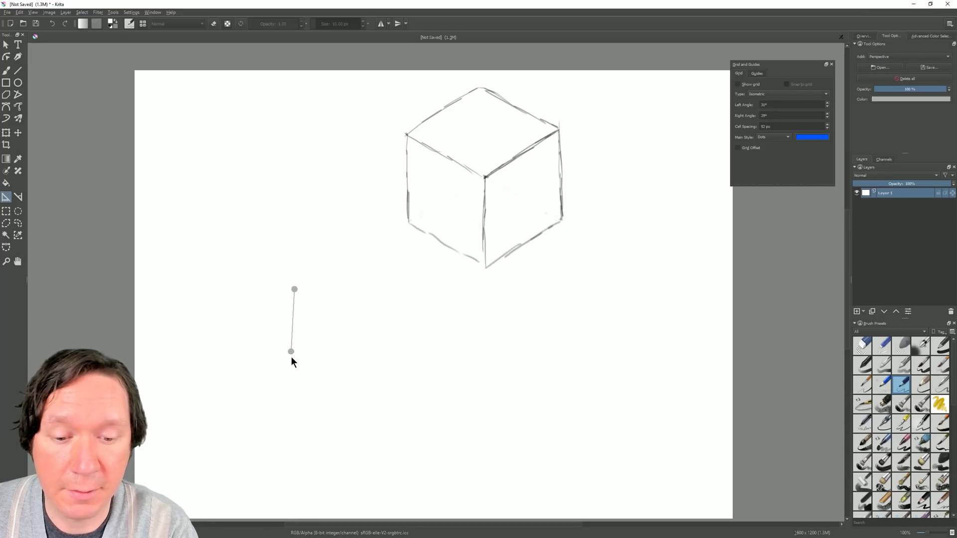
pyautogui.click(295, 412)
pyautogui.click(491, 377)
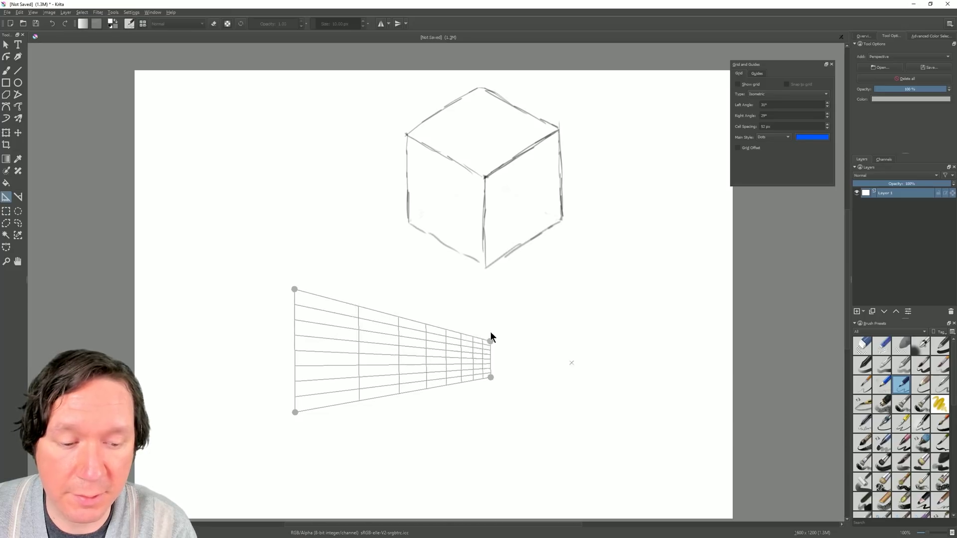
pyautogui.click(481, 307)
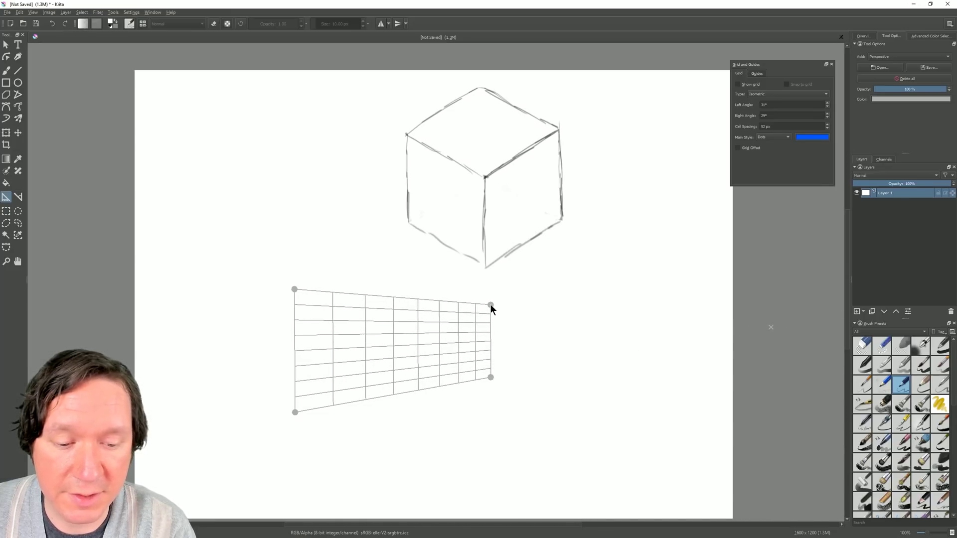
pyautogui.click(490, 304)
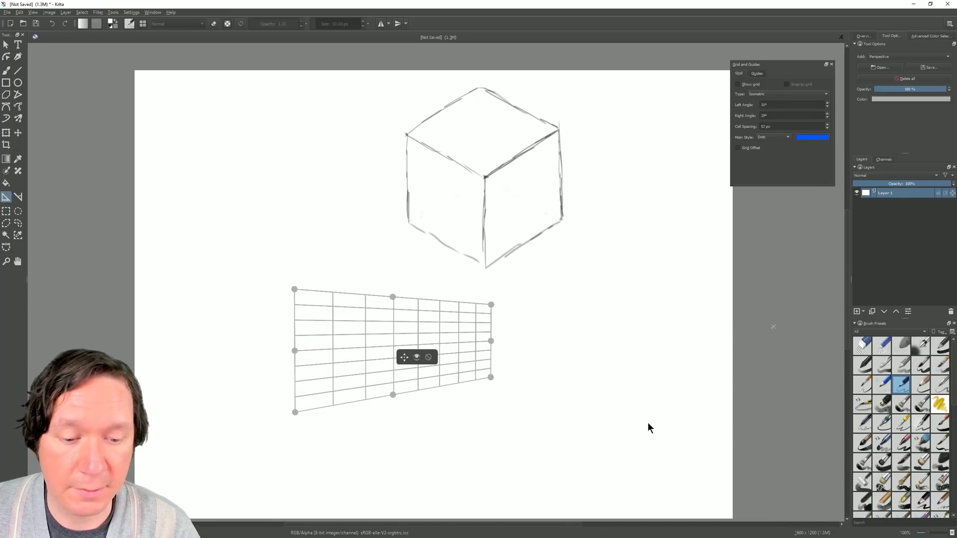
# Set the assistants' color to red, and lower their opacity to about 16%
pyautogui.click(902, 99)
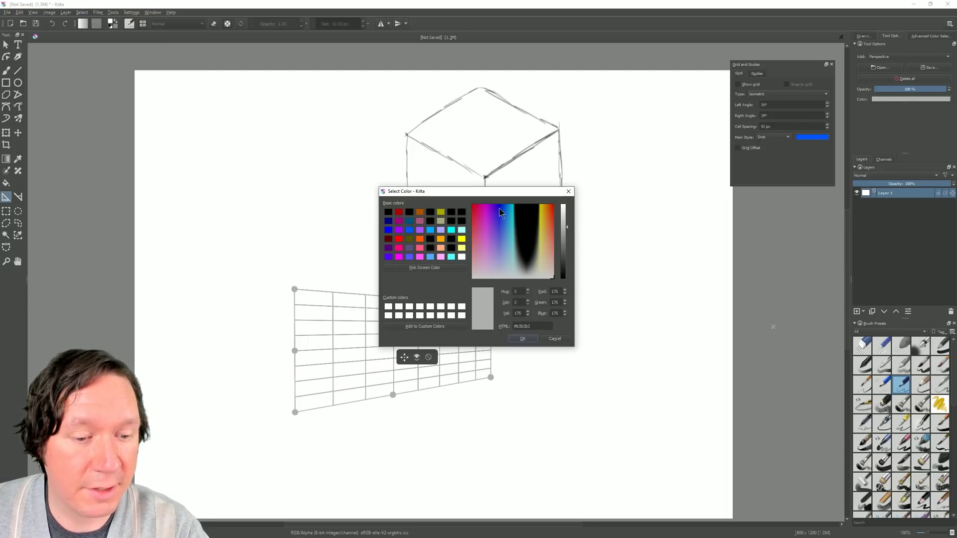
pyautogui.click(399, 239)
pyautogui.click(520, 338)
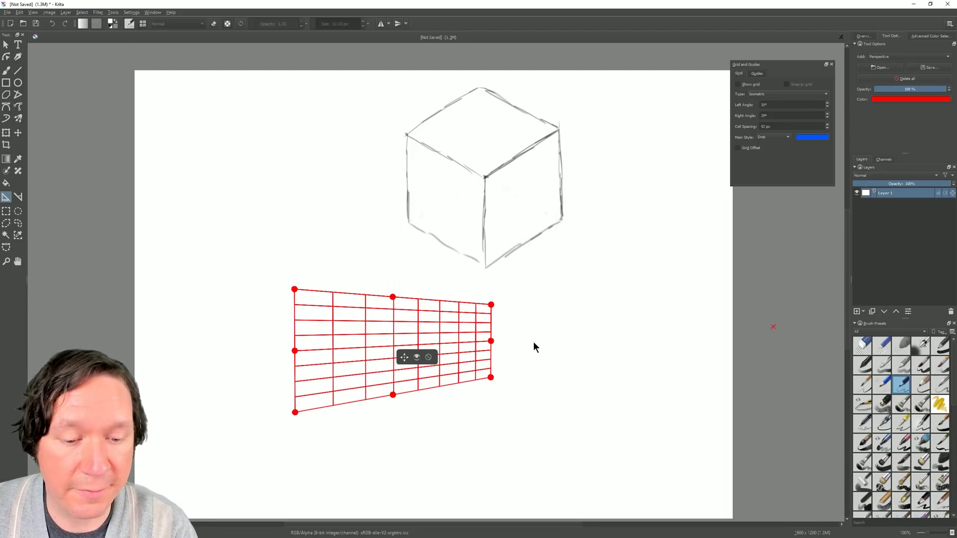
pyautogui.moveTo(906, 89); pyautogui.dragTo(885, 89)
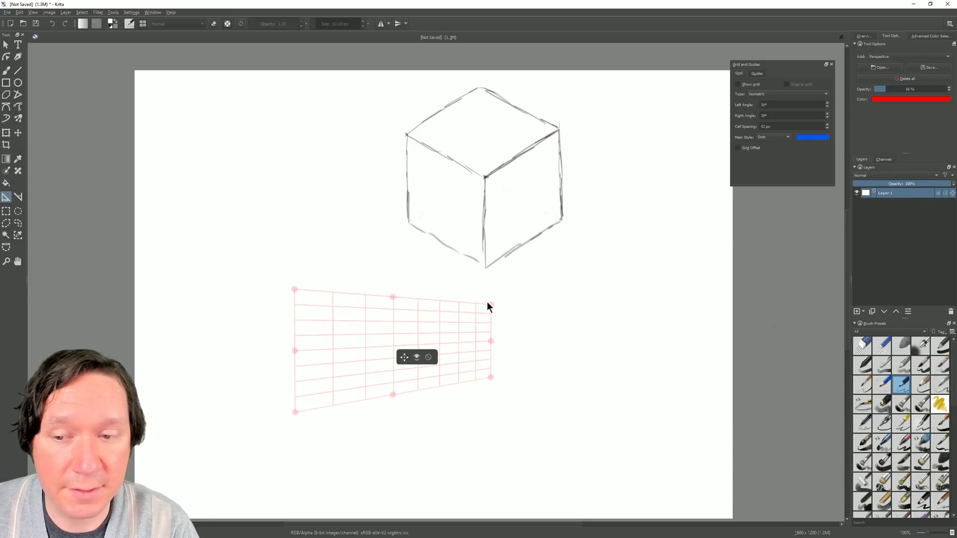
# With a solid ink brush preset, enable Snap to Assistants with Snap Single off, and paint three black vertical lines along the perspective grid
pyautogui.click(867, 367)
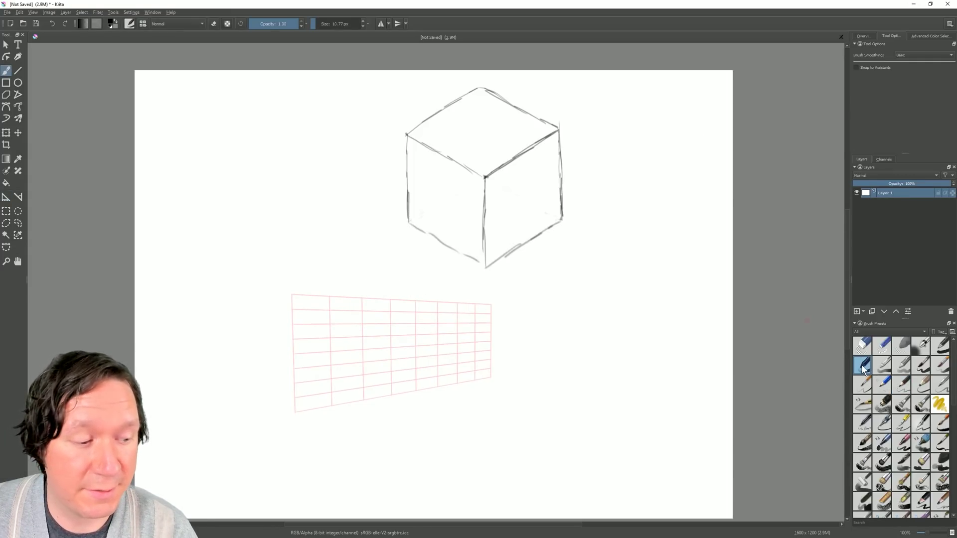
pyautogui.click(857, 68)
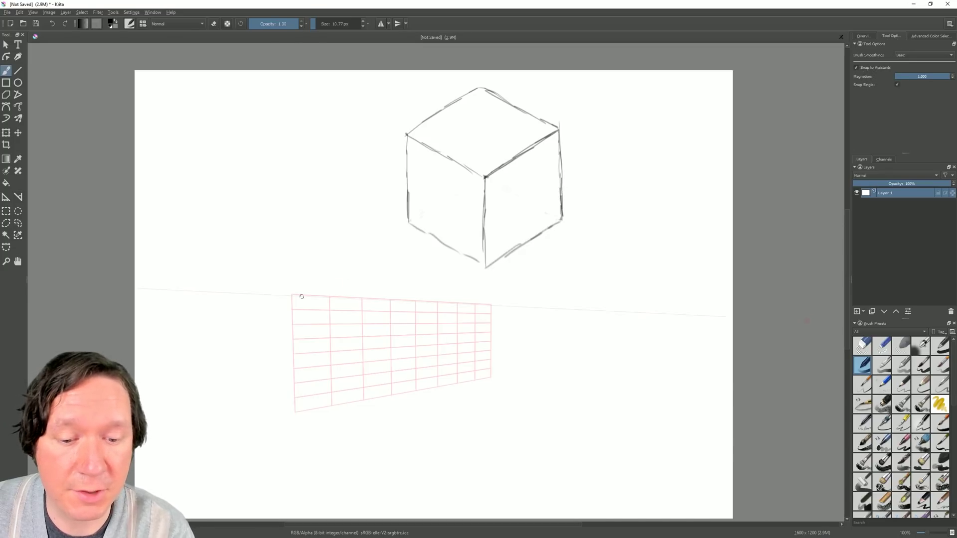
pyautogui.moveTo(292, 296); pyautogui.dragTo(295, 397)
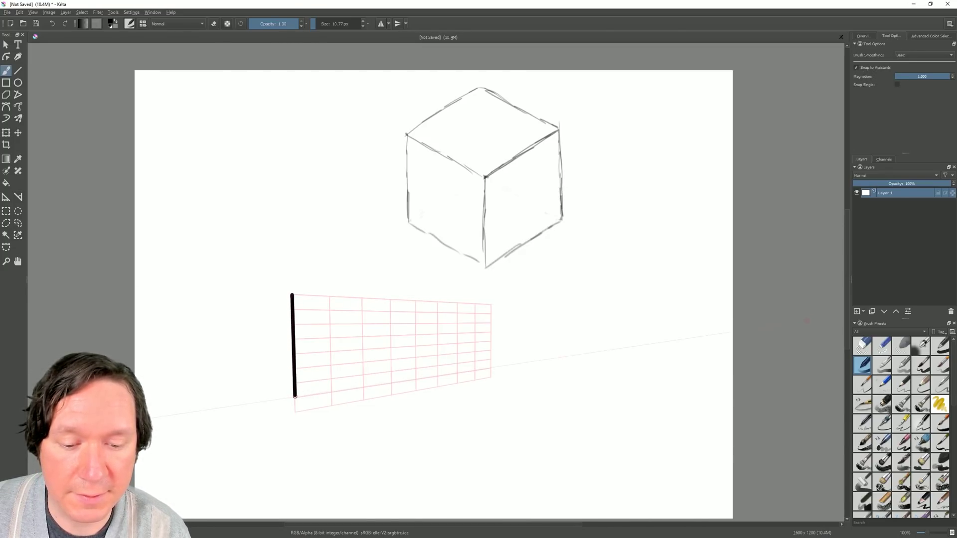
pyautogui.moveTo(330, 297); pyautogui.dragTo(331, 401)
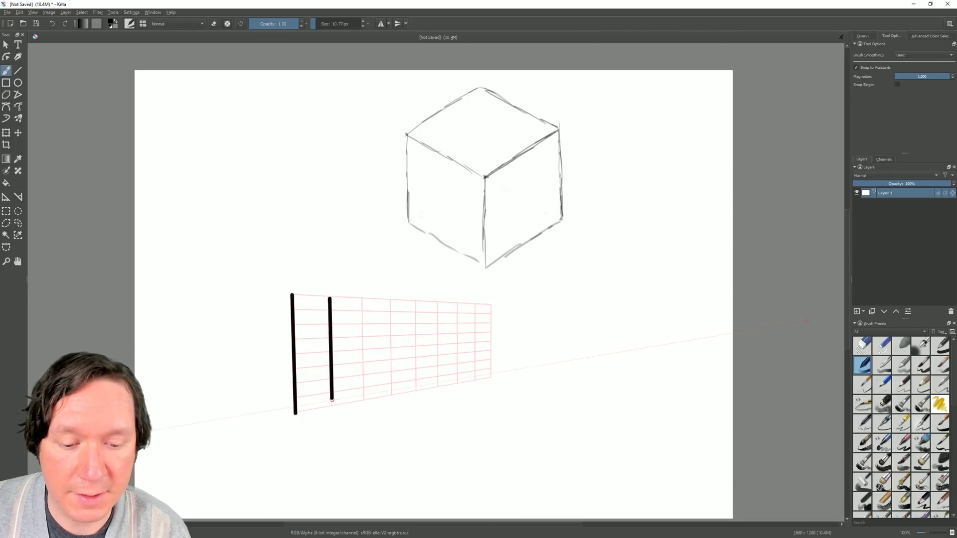
pyautogui.moveTo(362, 298); pyautogui.dragTo(362, 374)
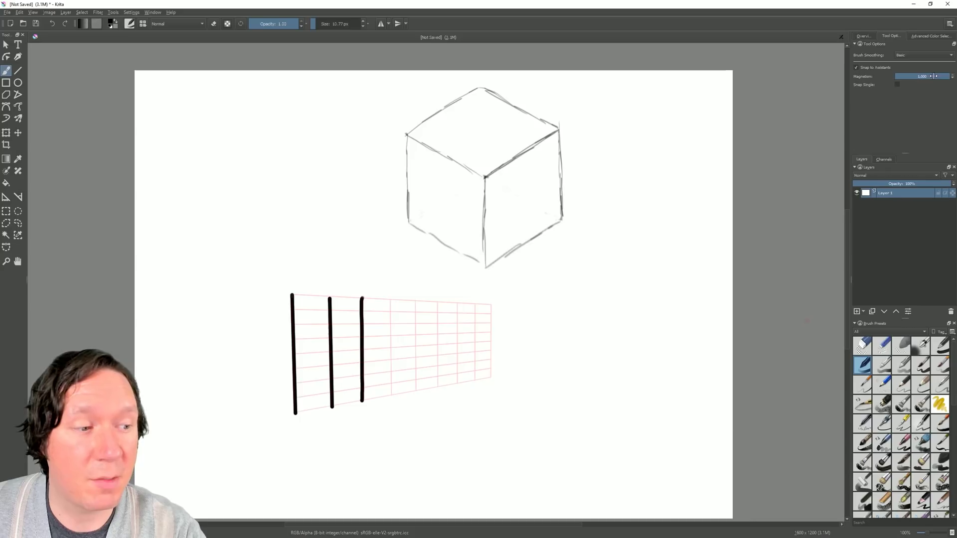
# Set the brush smoothing to Stabilizer, and ink the remaining outline of the perspective grid
pyautogui.click(906, 56)
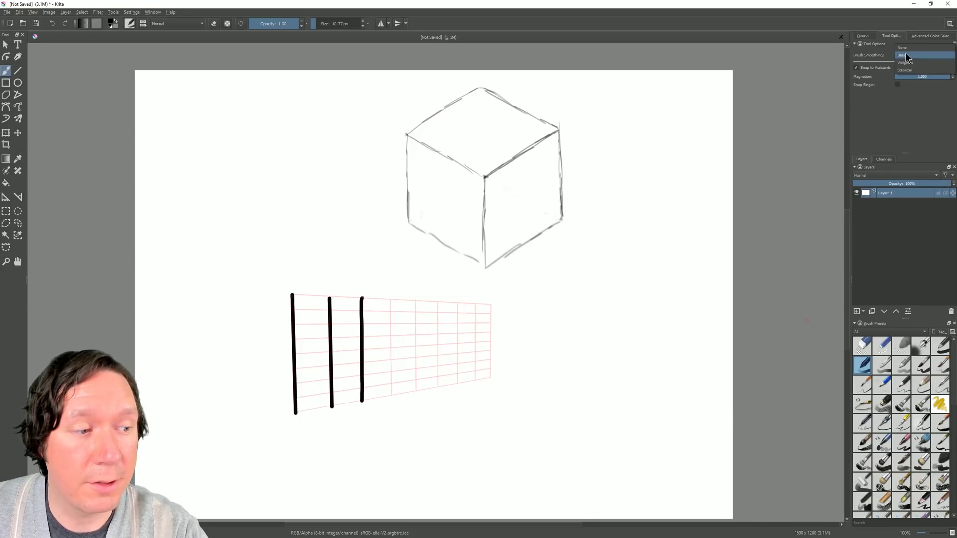
pyautogui.click(913, 75)
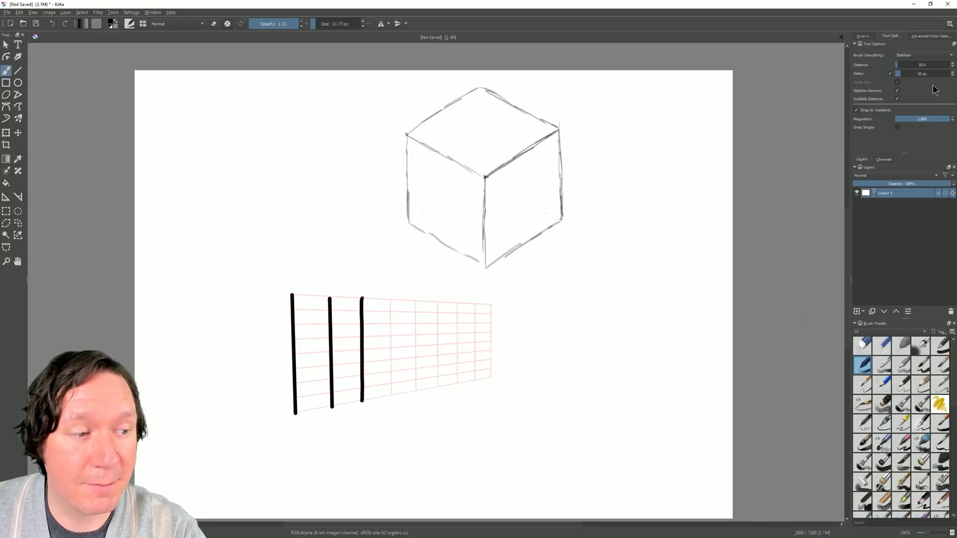
pyautogui.moveTo(295, 296)
pyautogui.mouseDown()
pyautogui.moveTo(491, 306)
pyautogui.moveTo(493, 380)
pyautogui.moveTo(300, 408)
pyautogui.mouseUp()
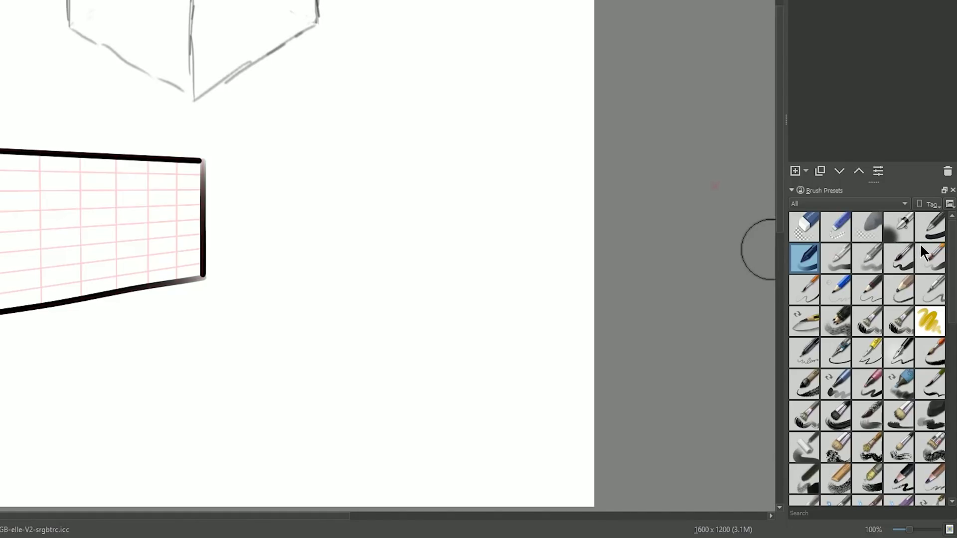
# Enlarge the brush preset thumbnails to the maximum icon size
pyautogui.click(949, 204)
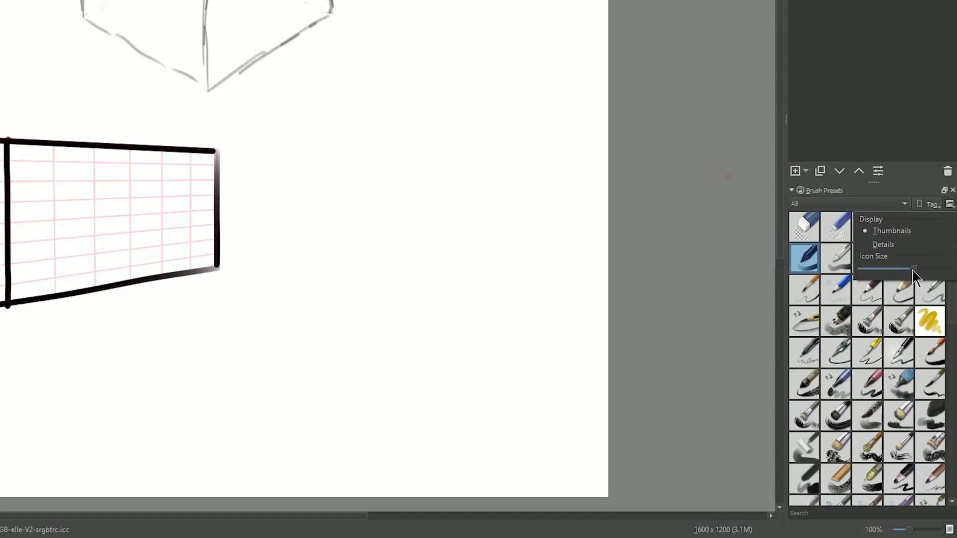
pyautogui.moveTo(906, 271)
pyautogui.mouseDown()
pyautogui.moveTo(871, 267)
pyautogui.moveTo(954, 277)
pyautogui.mouseUp()
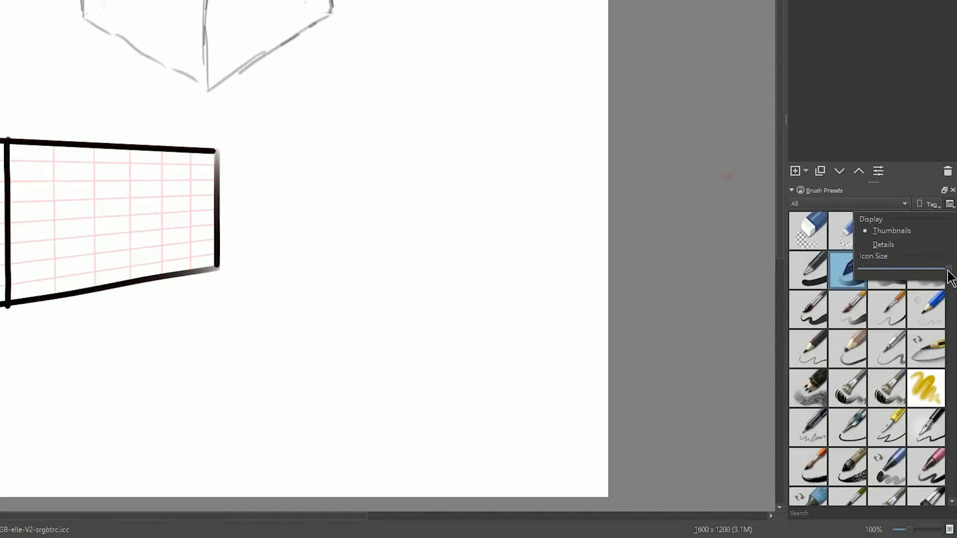
pyautogui.click(896, 240)
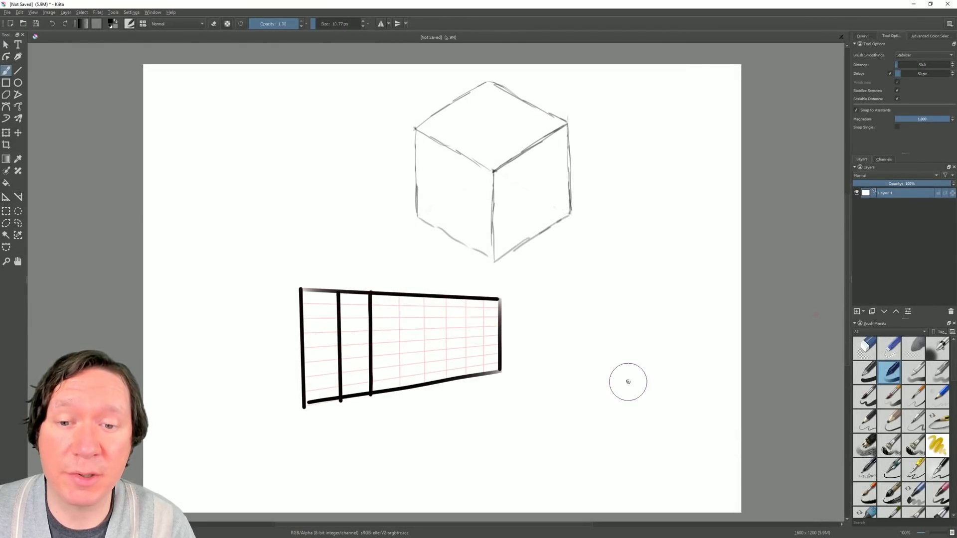
# Switch the interface theme to Krita darker
pyautogui.click(132, 14)
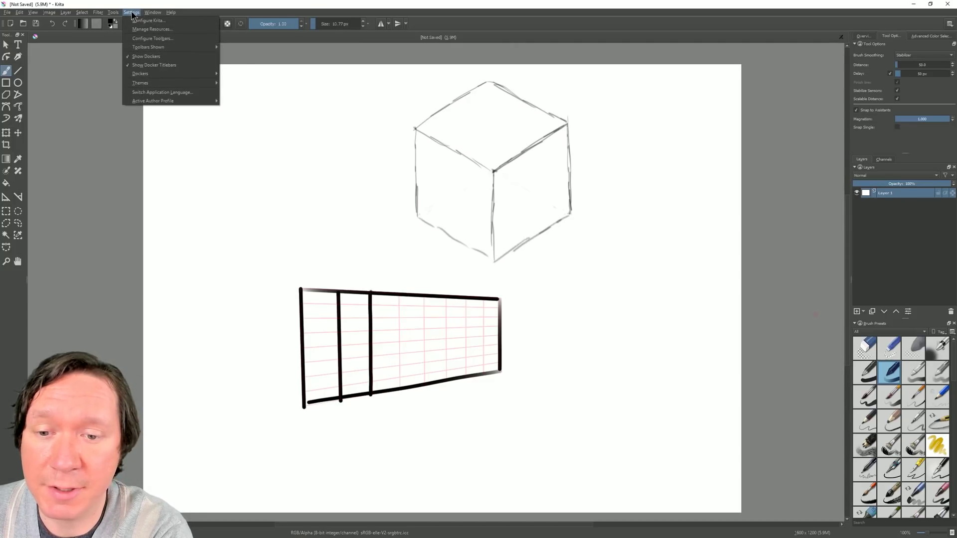
pyautogui.moveTo(151, 85)
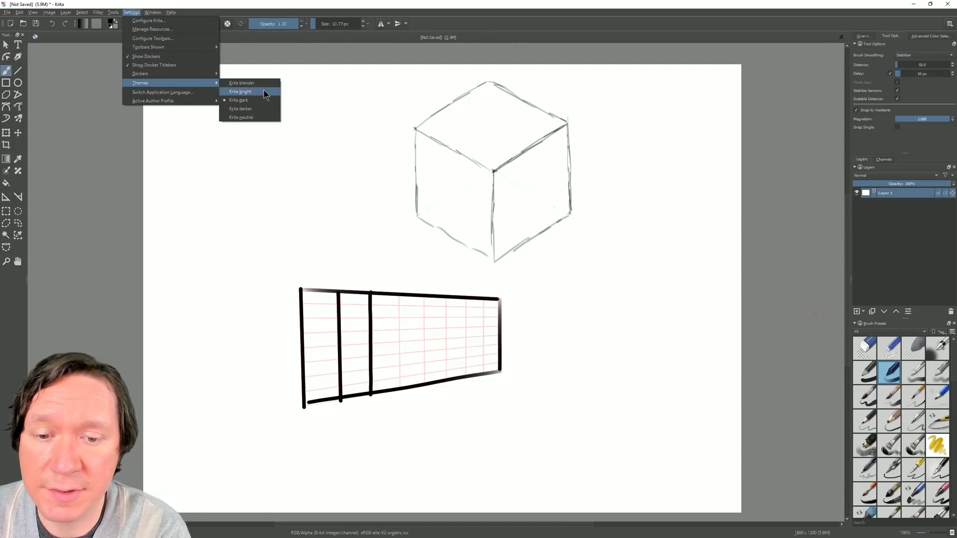
pyautogui.click(250, 110)
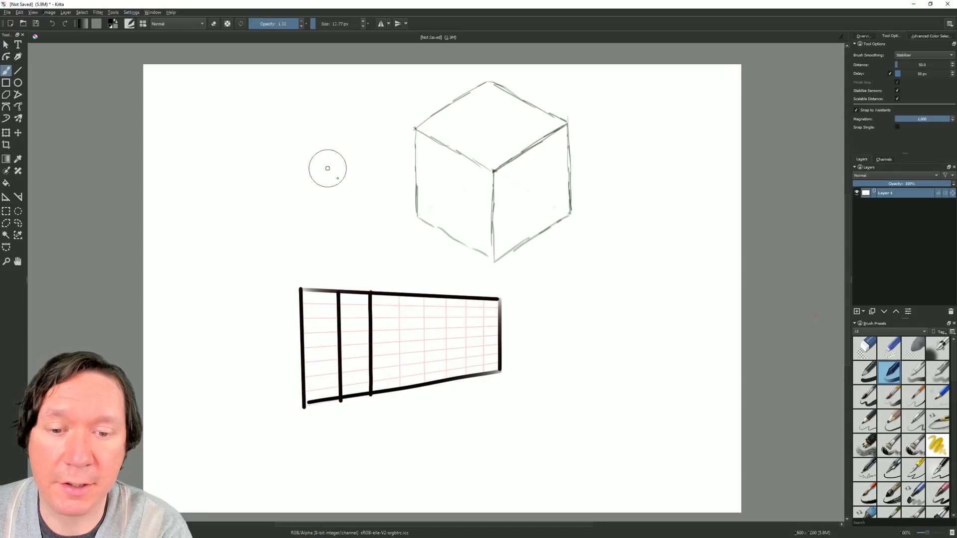